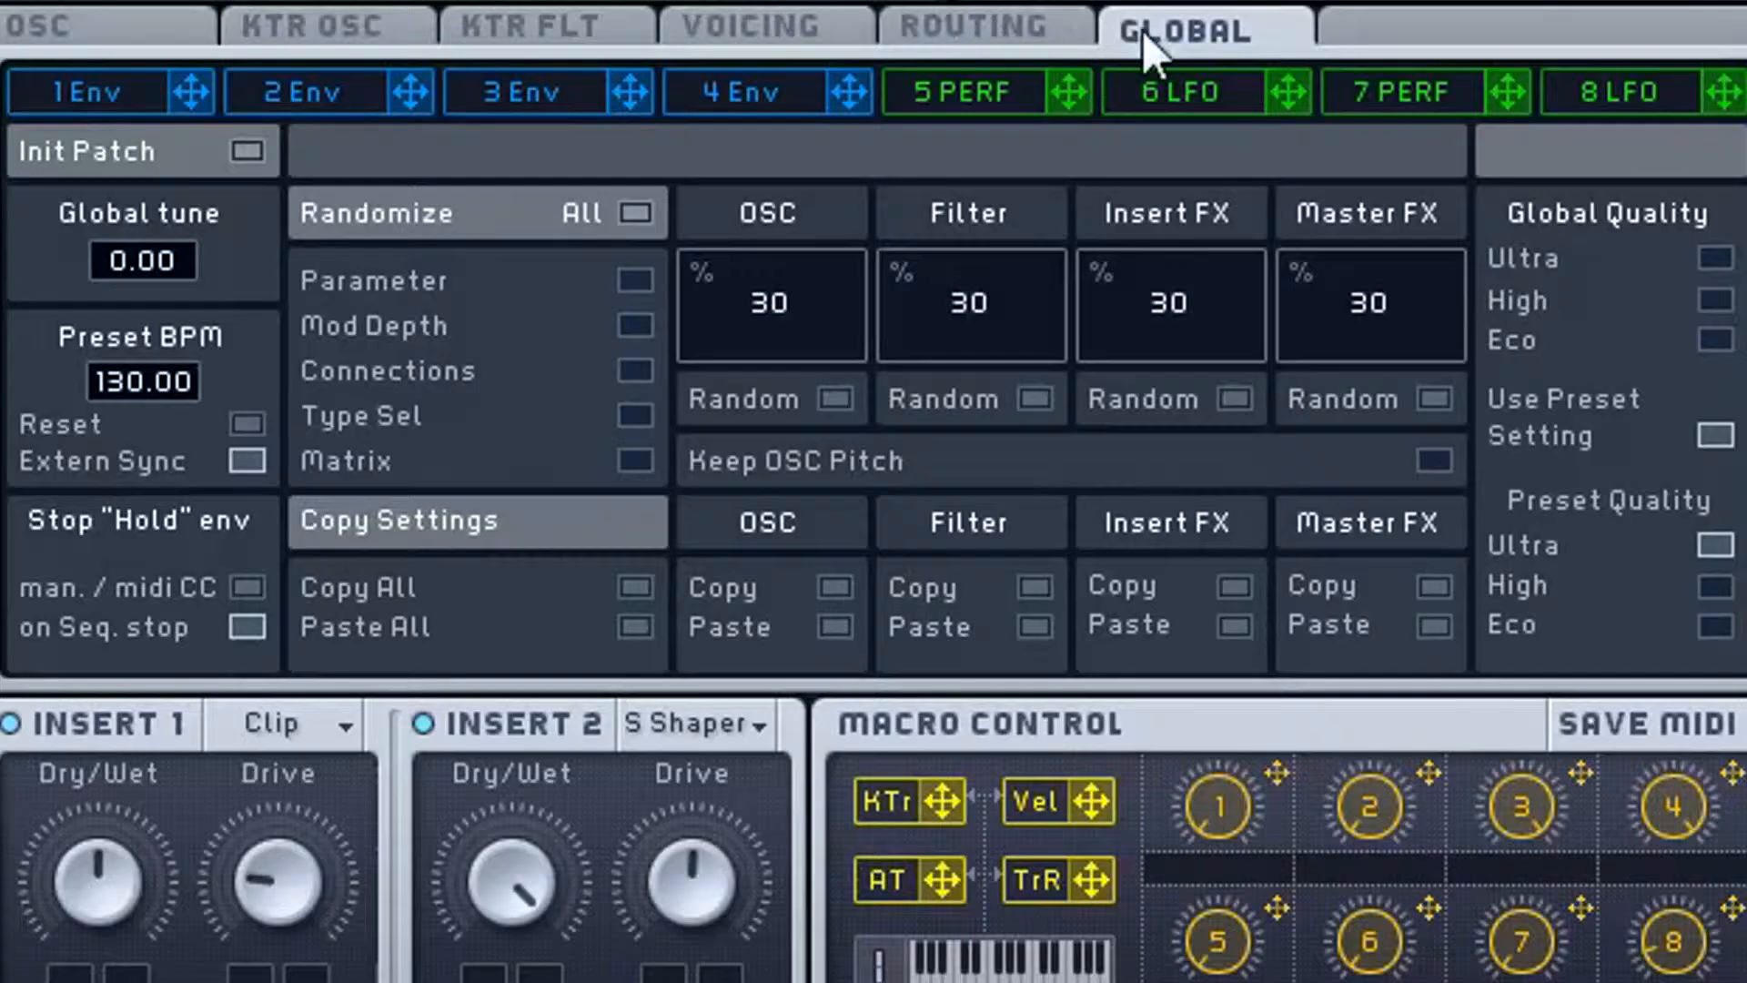
- Limit the Global page's randomization to Type Sel, with Parameter, Mod Depth, Connections and Matrix switched off
left_click(942, 440)
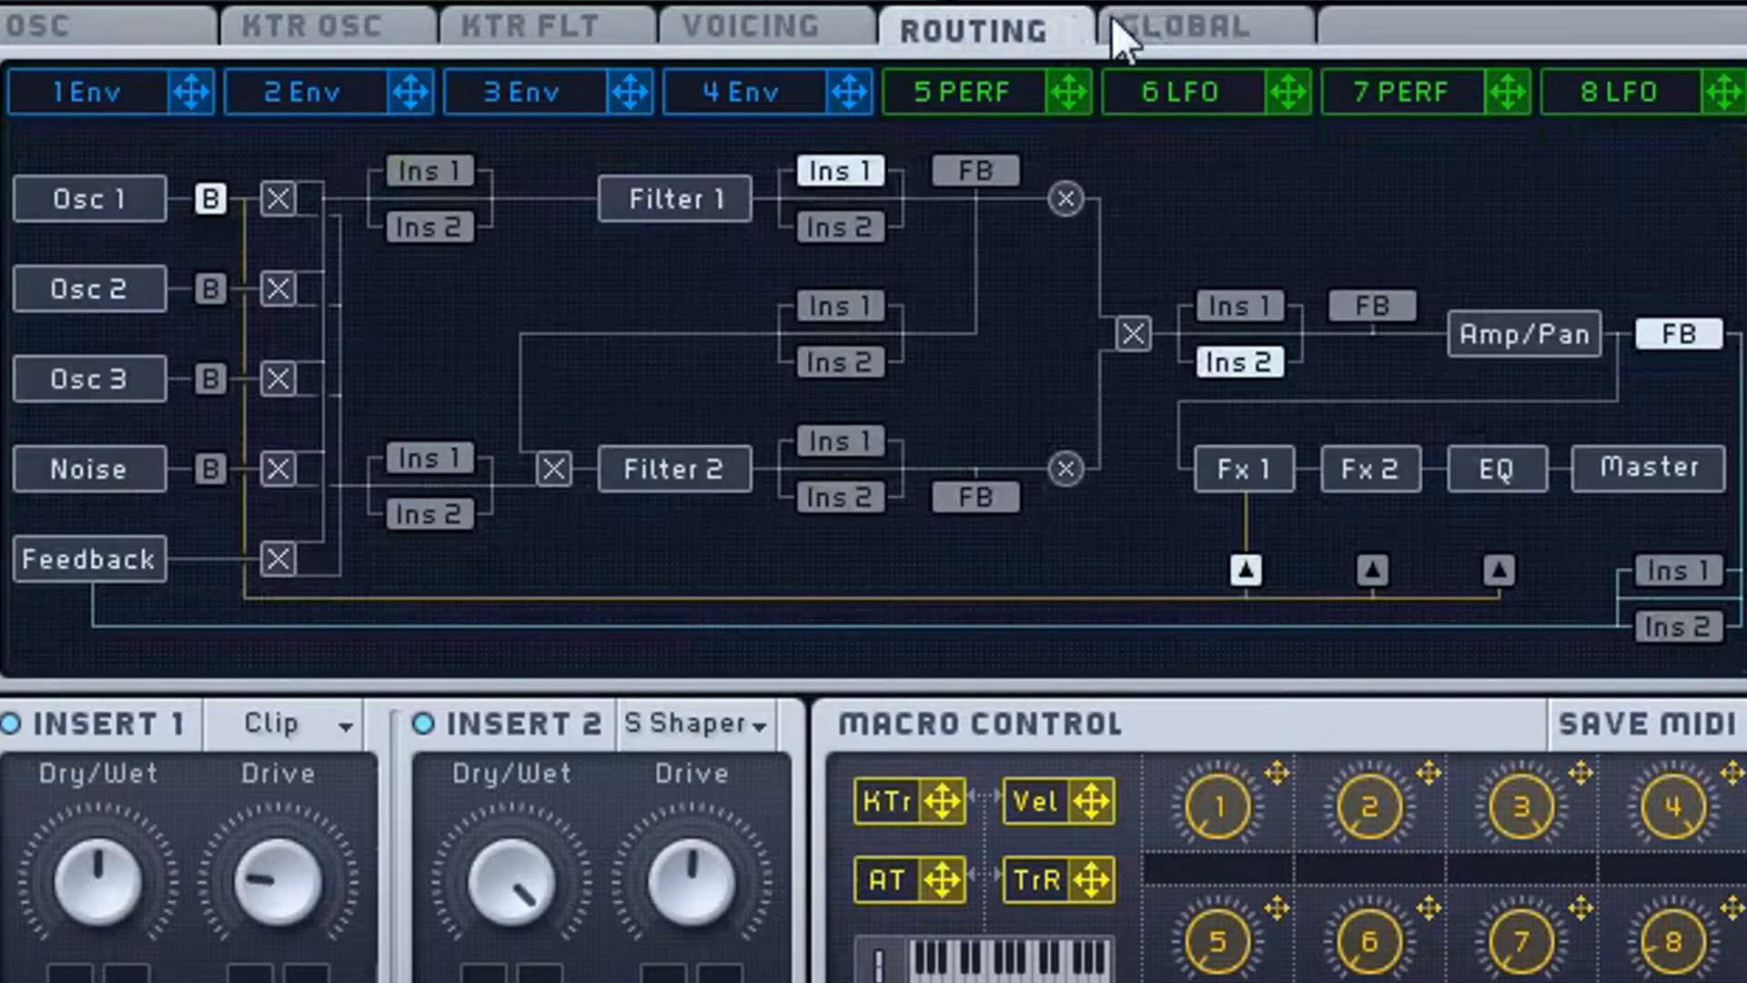
left_click(968, 438)
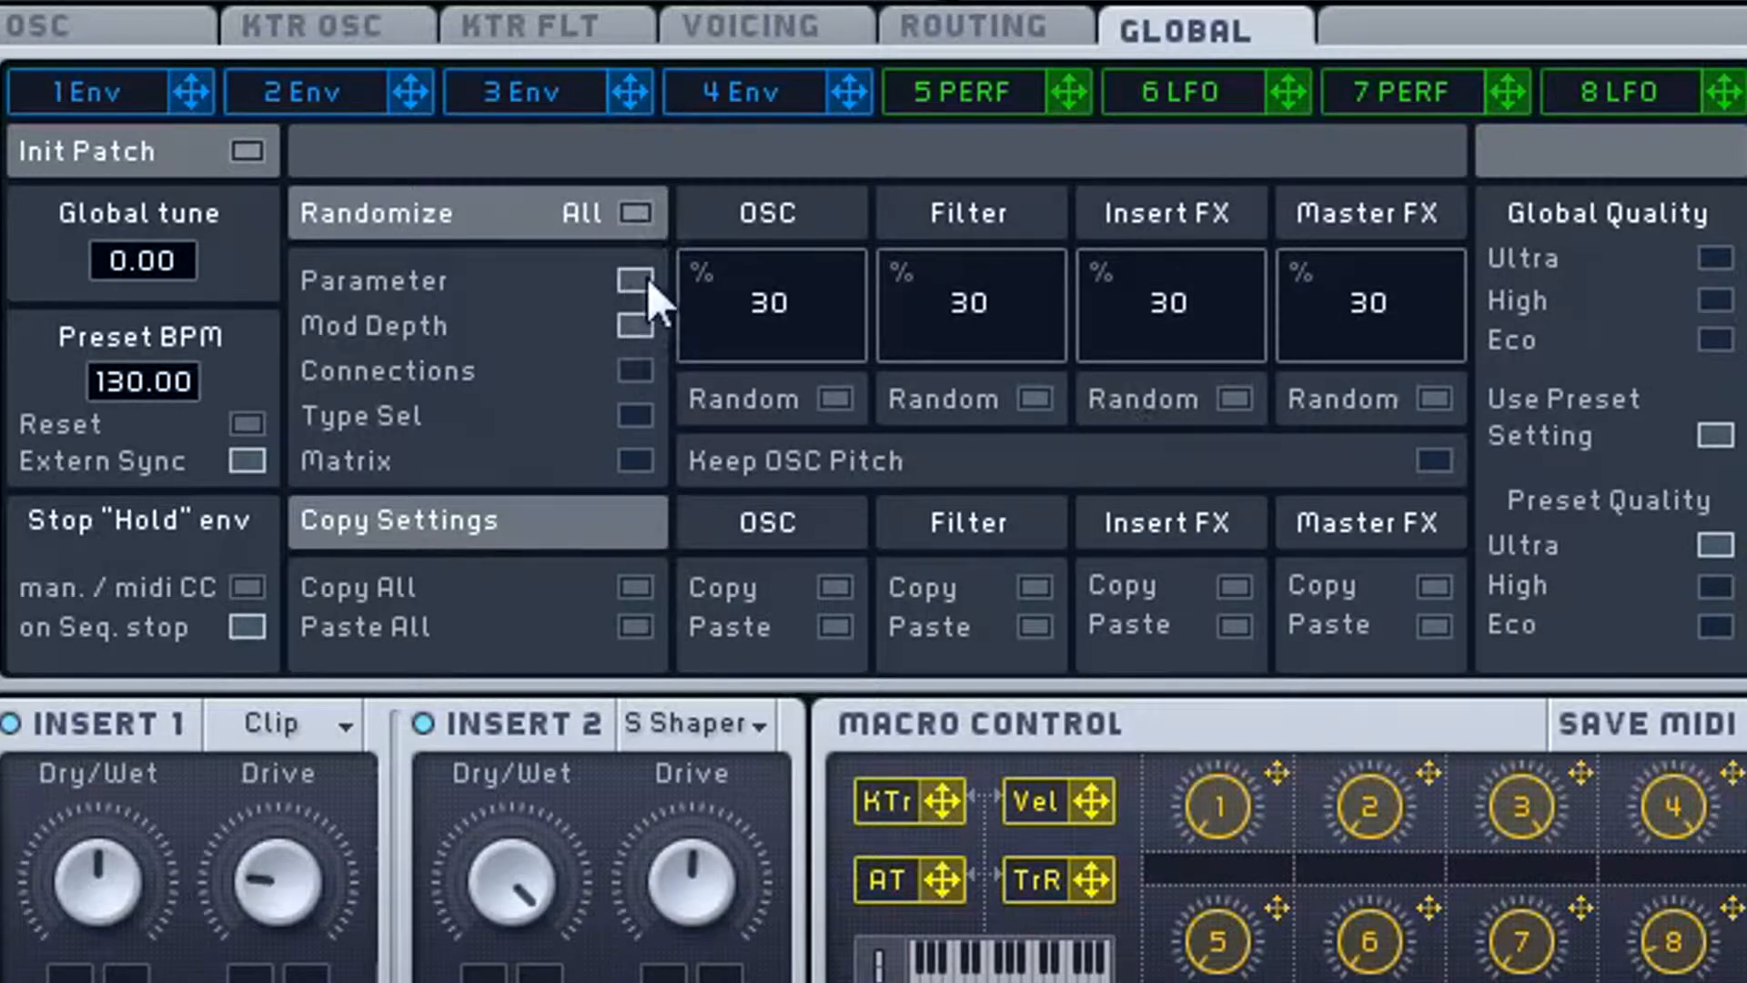
left_click(635, 325)
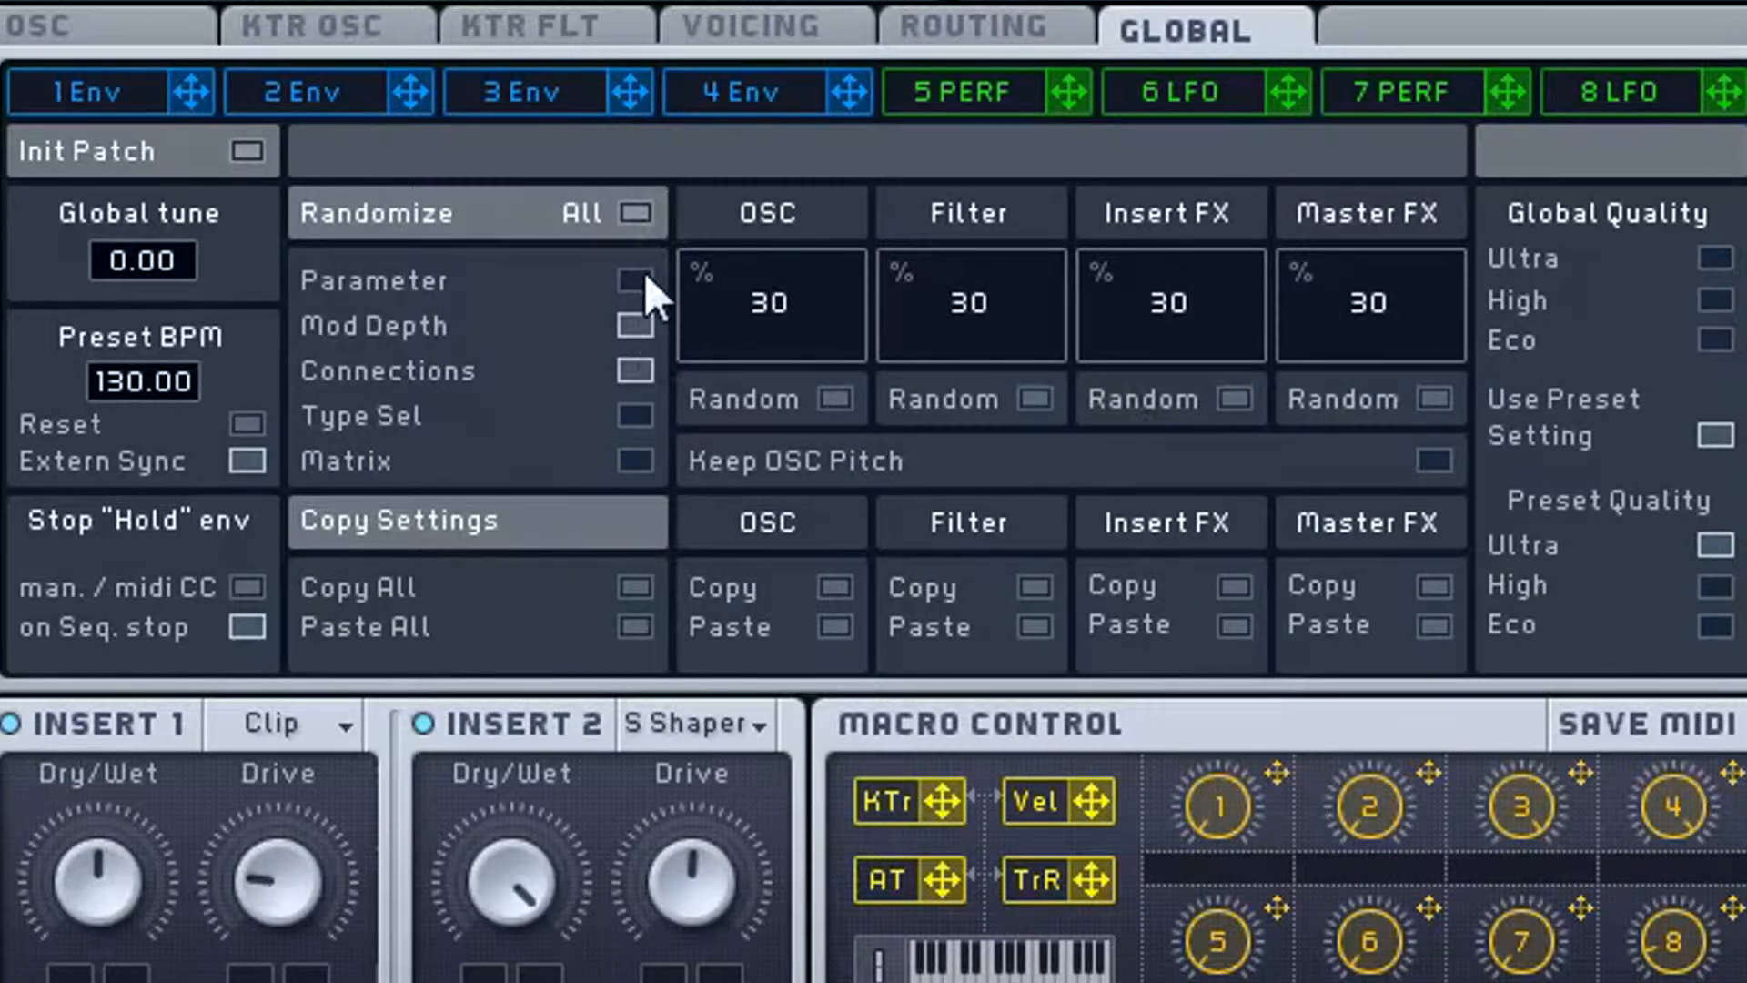
left_click(635, 370)
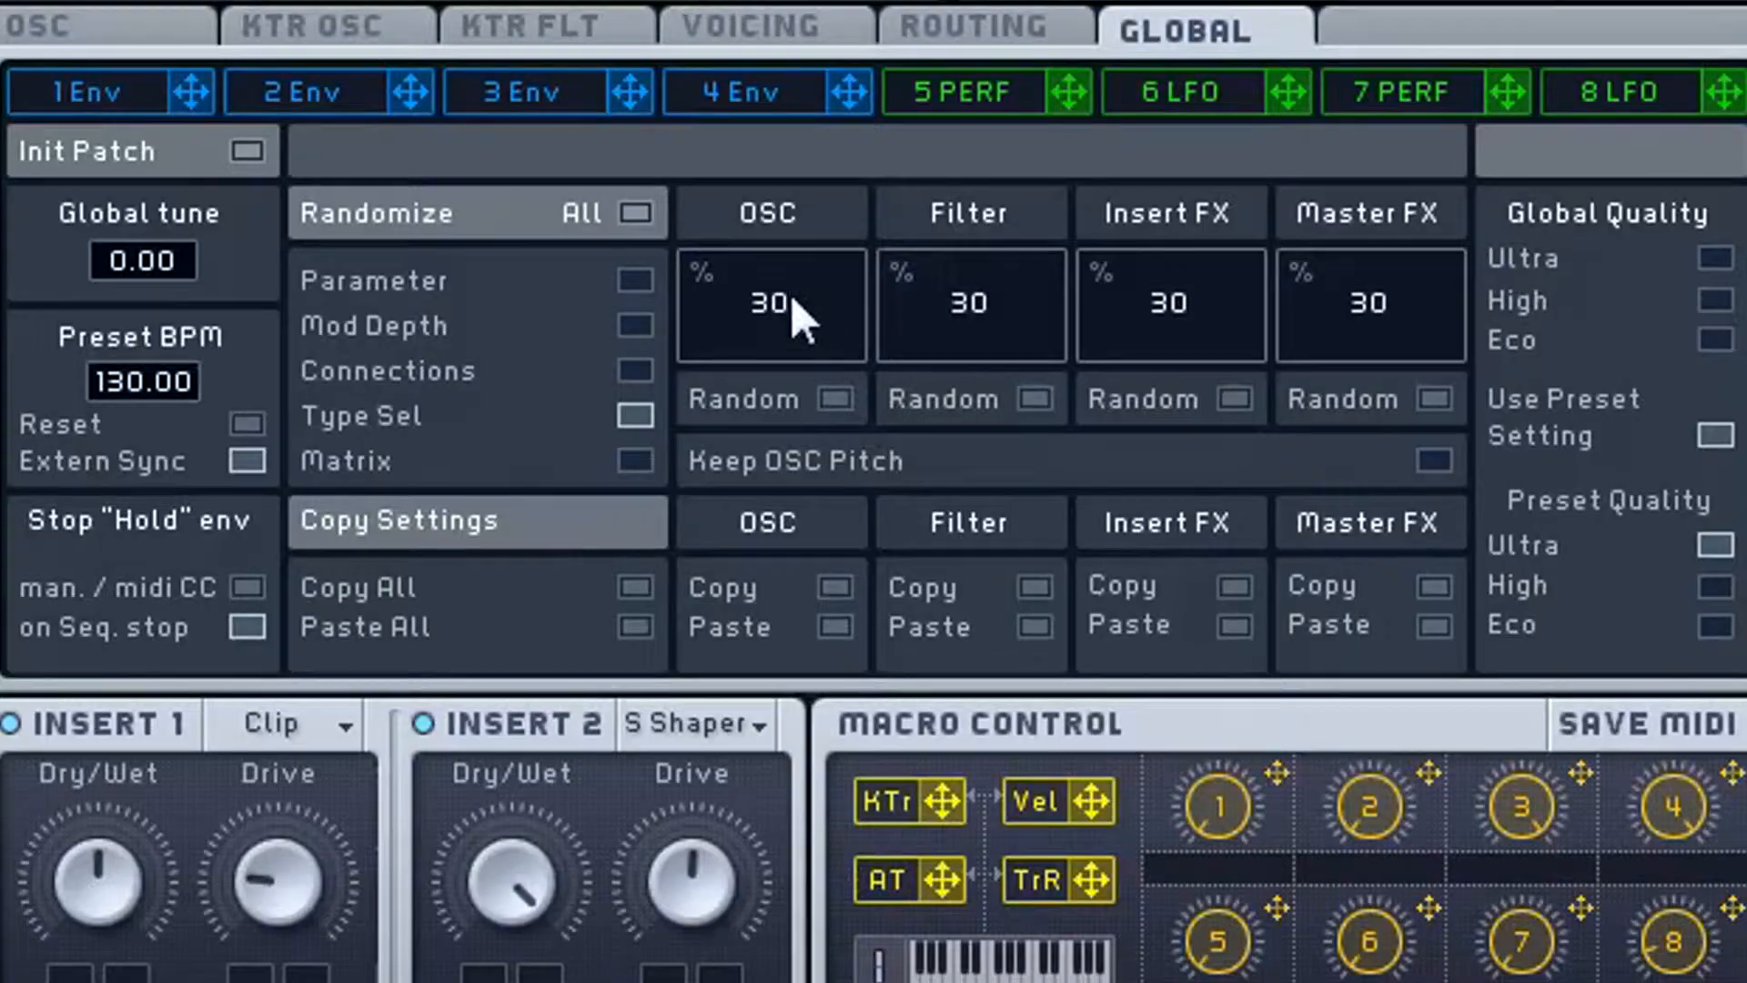
- Try out different OSC randomization amounts and return the value to 30%
left_click_drag(830, 340, 856, 738)
left_click_drag(820, 271, 898, 0)
mouse_move(830, 320)
left_mouse_down()
mouse_move(842, 5)
mouse_move(816, 315)
left_mouse_up()
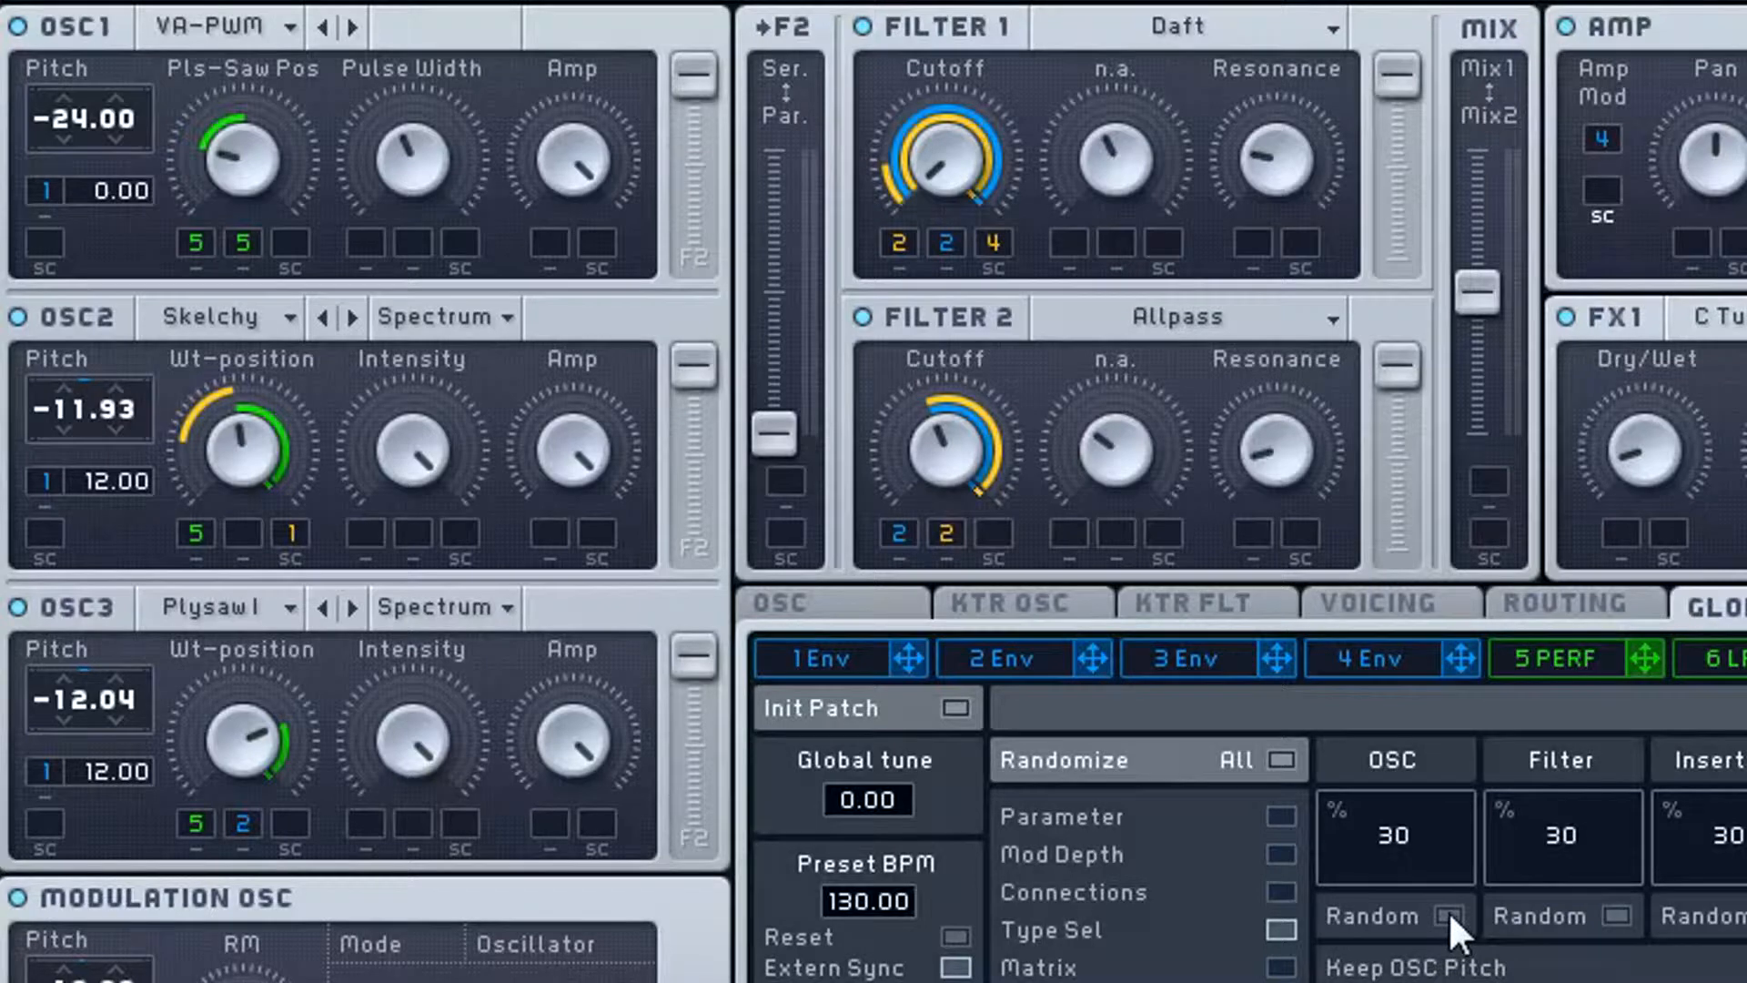
- Randomize the wavetable types and modes of the three oscillators several times at 30%
left_click(834, 399)
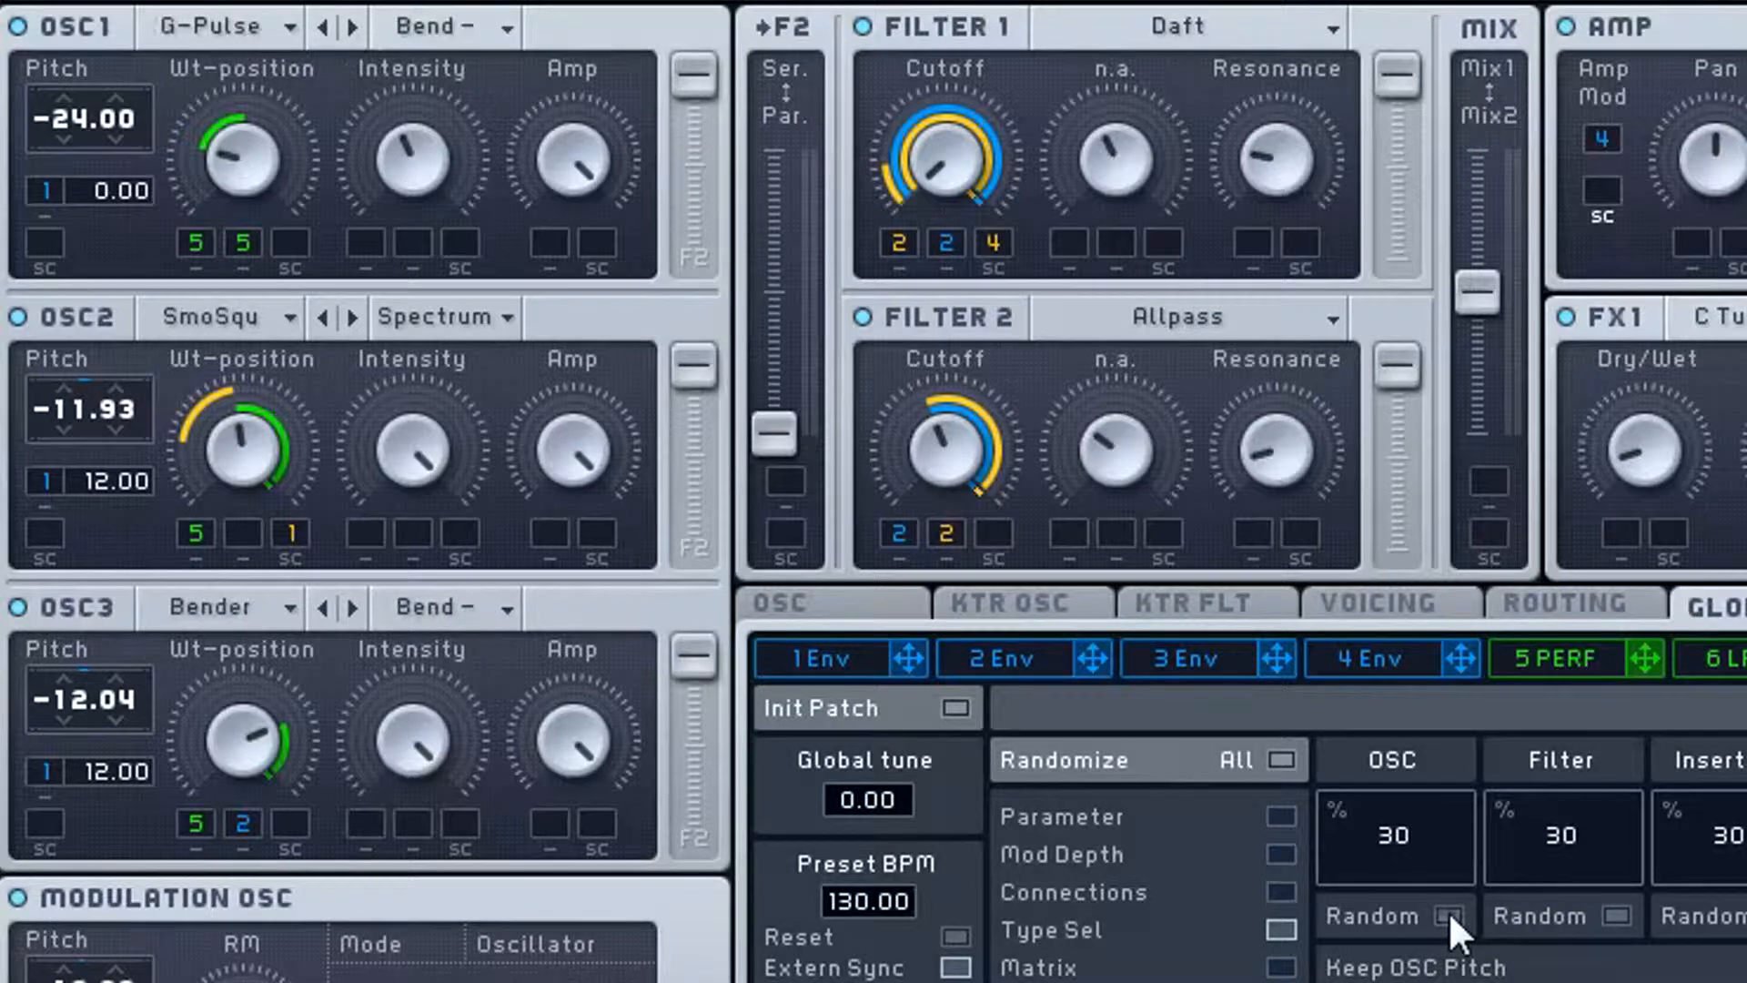
left_click(1449, 910)
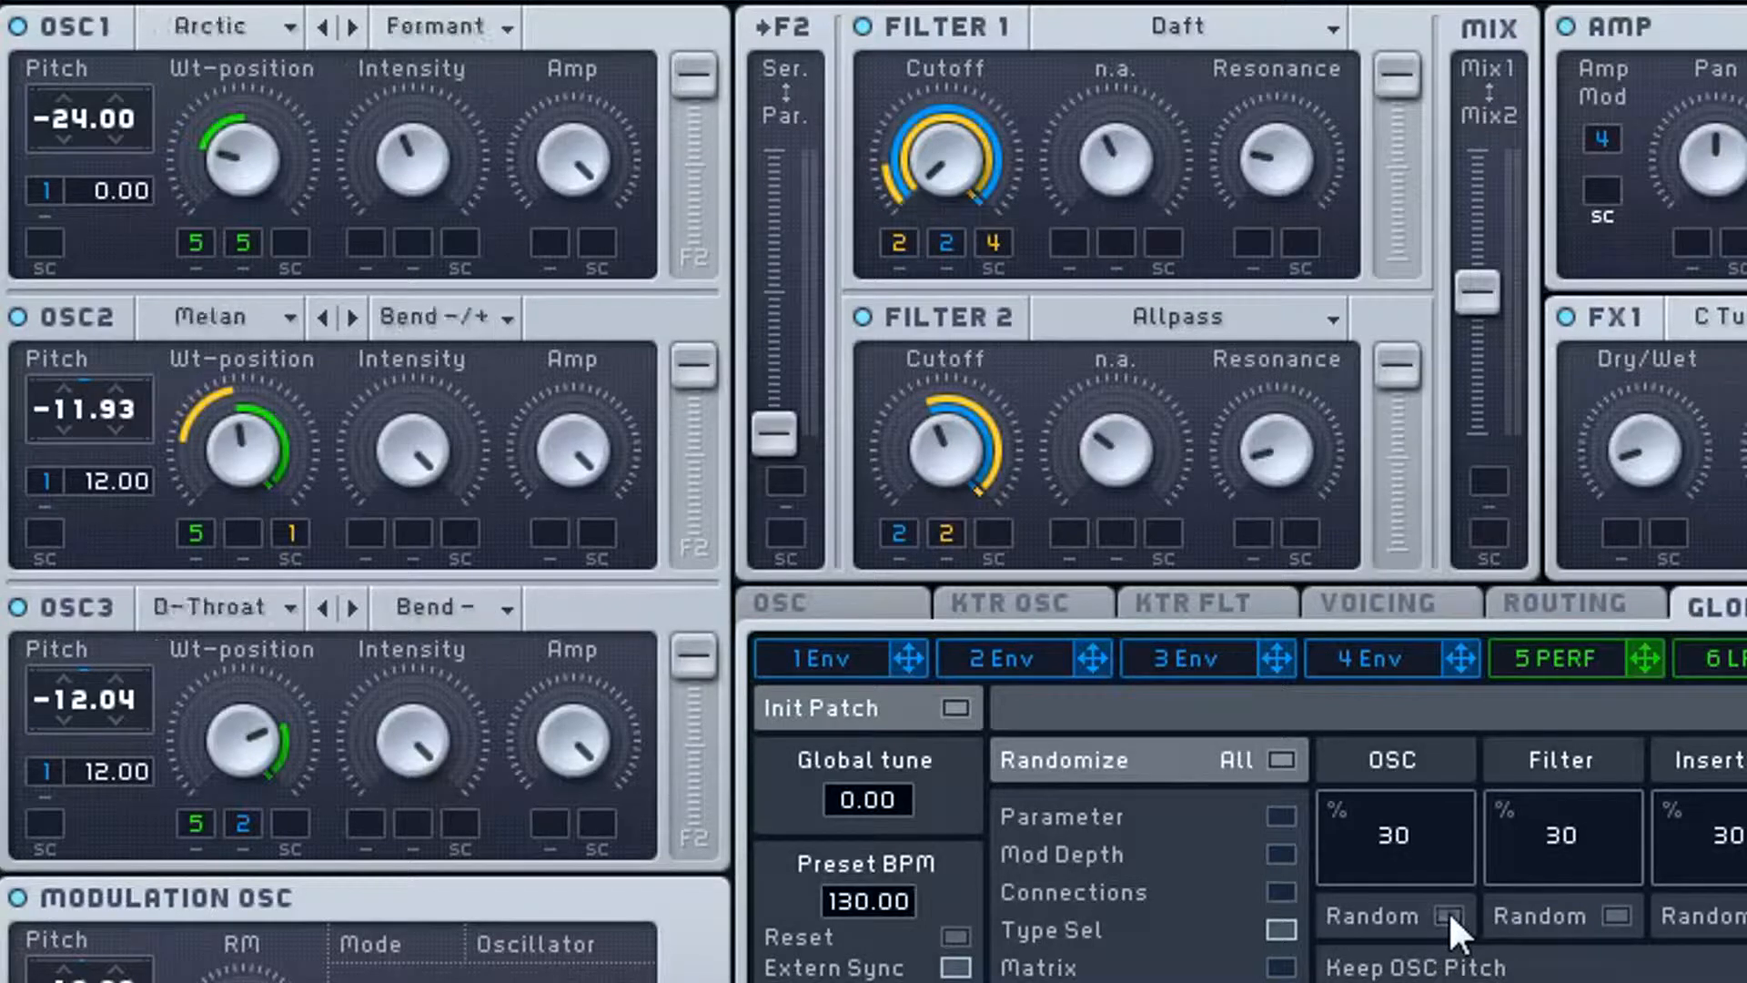
left_click(1449, 910)
left_click(1449, 910)
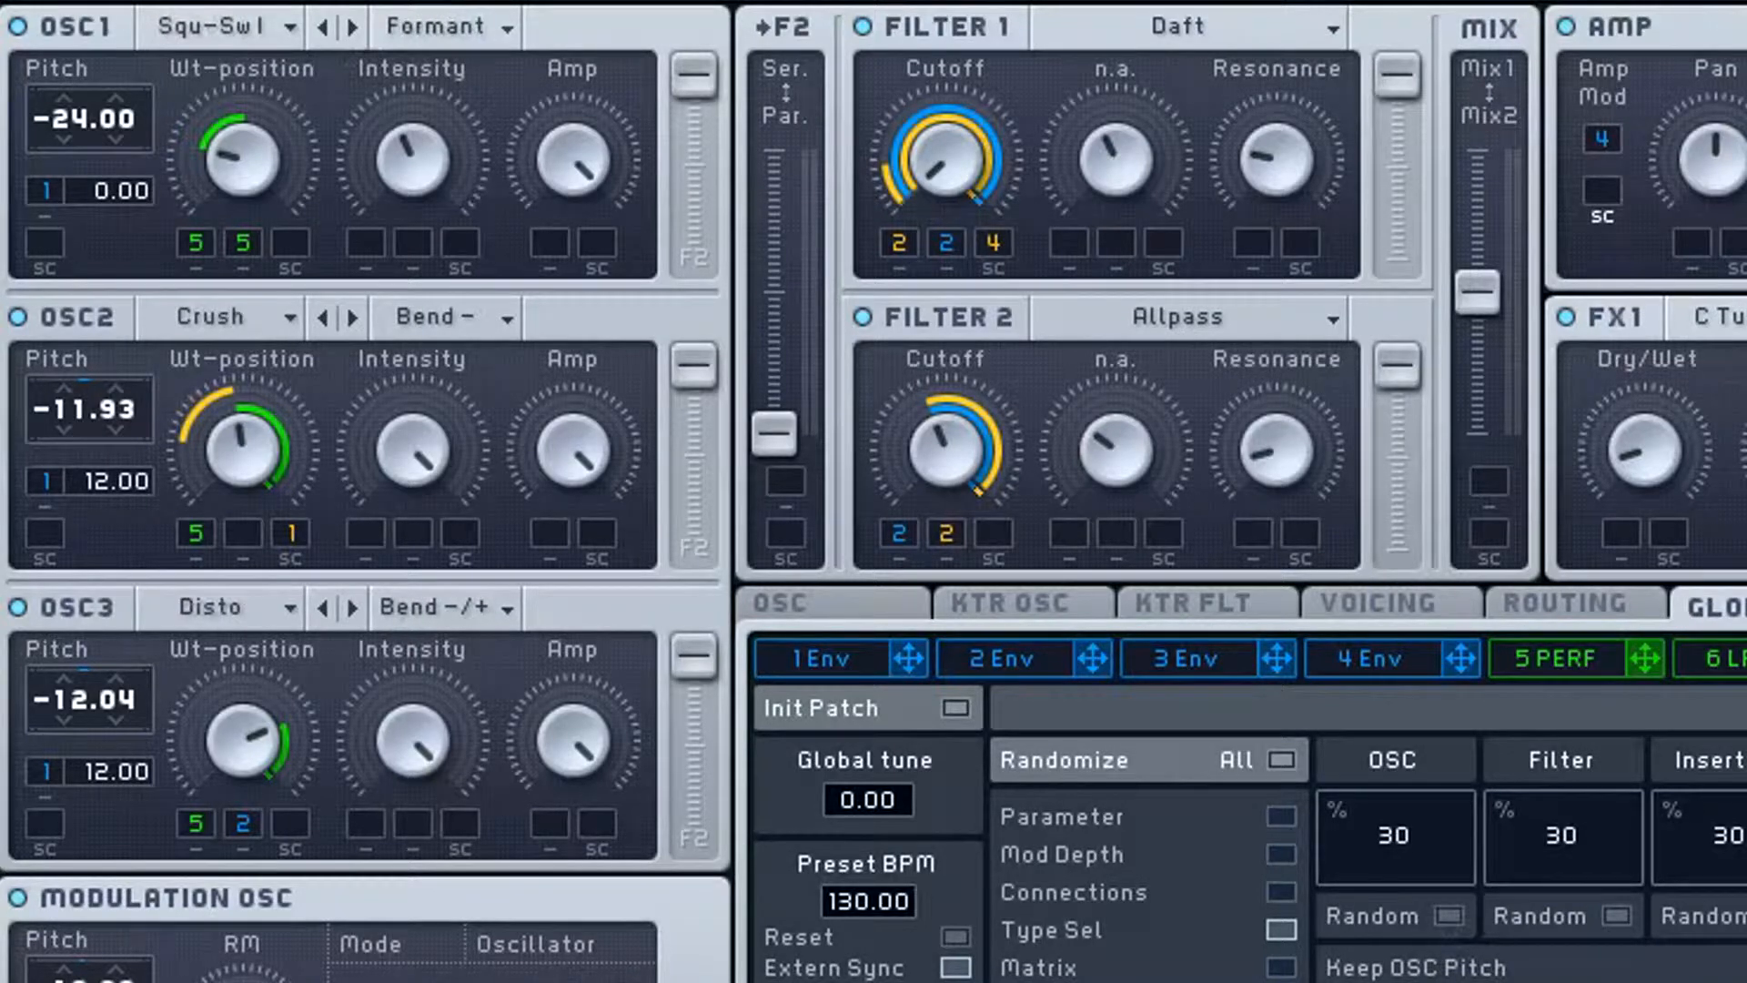
left_click(1449, 915)
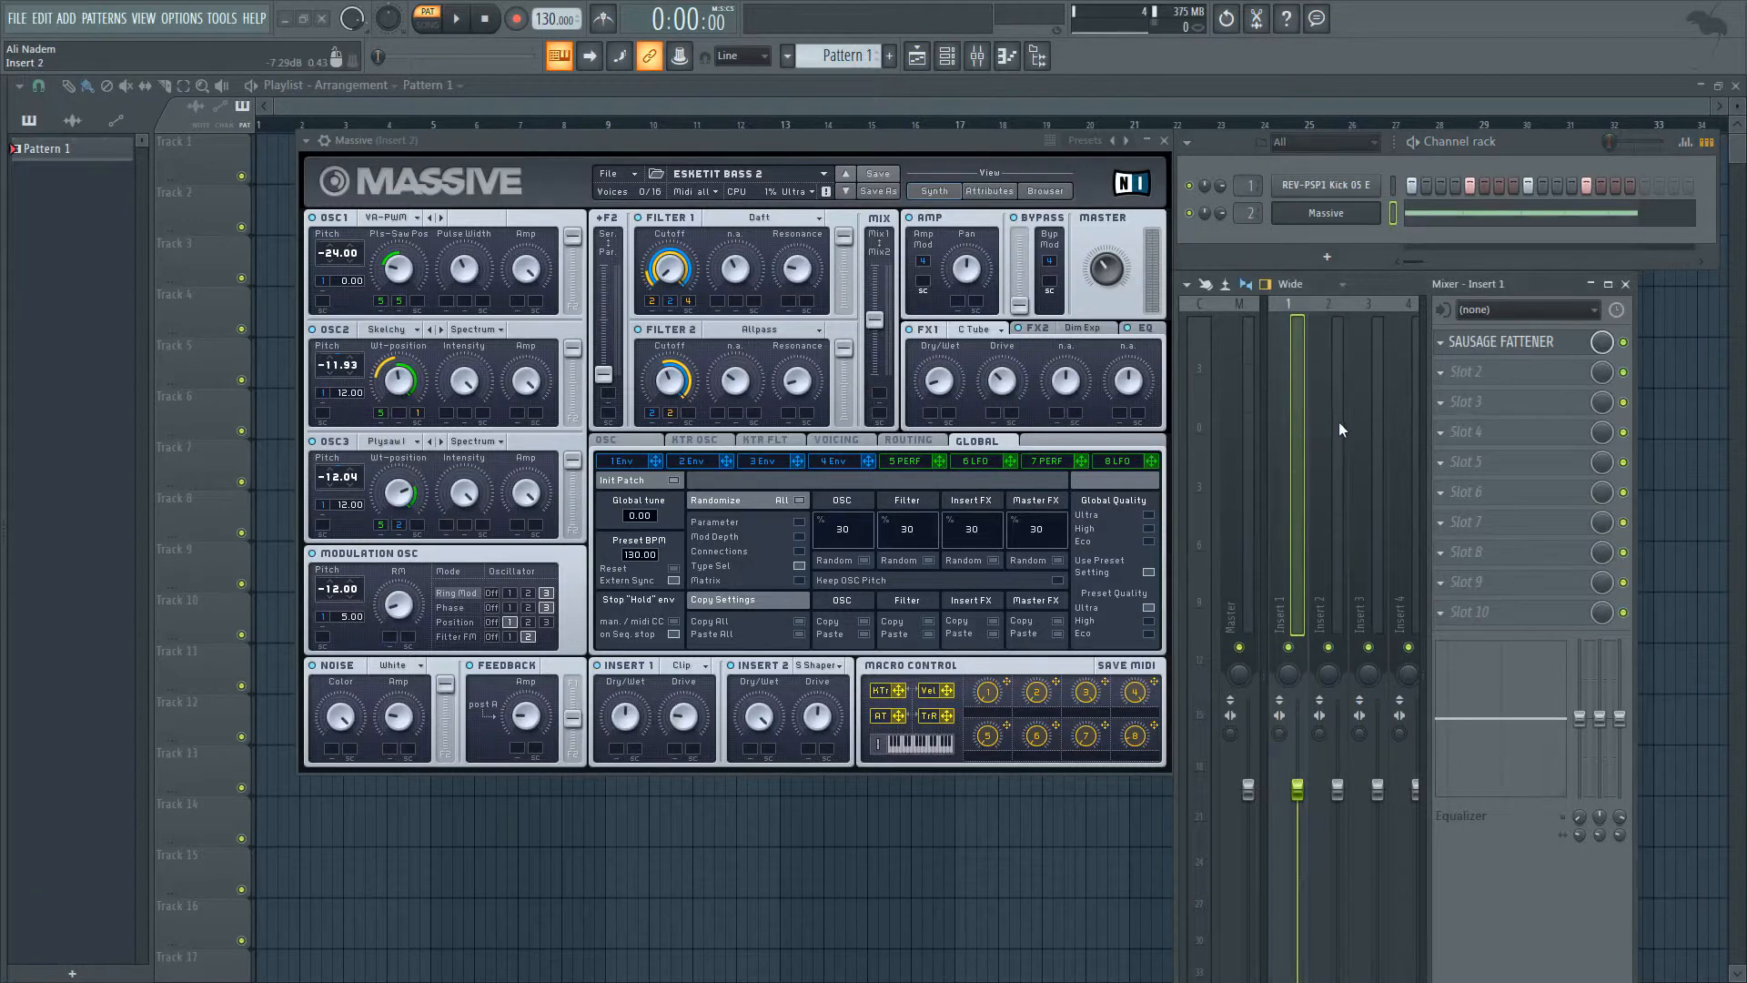
- Play the pattern with the ESKETIT BASS 2 patch to hear it, and stop playback
key("space")
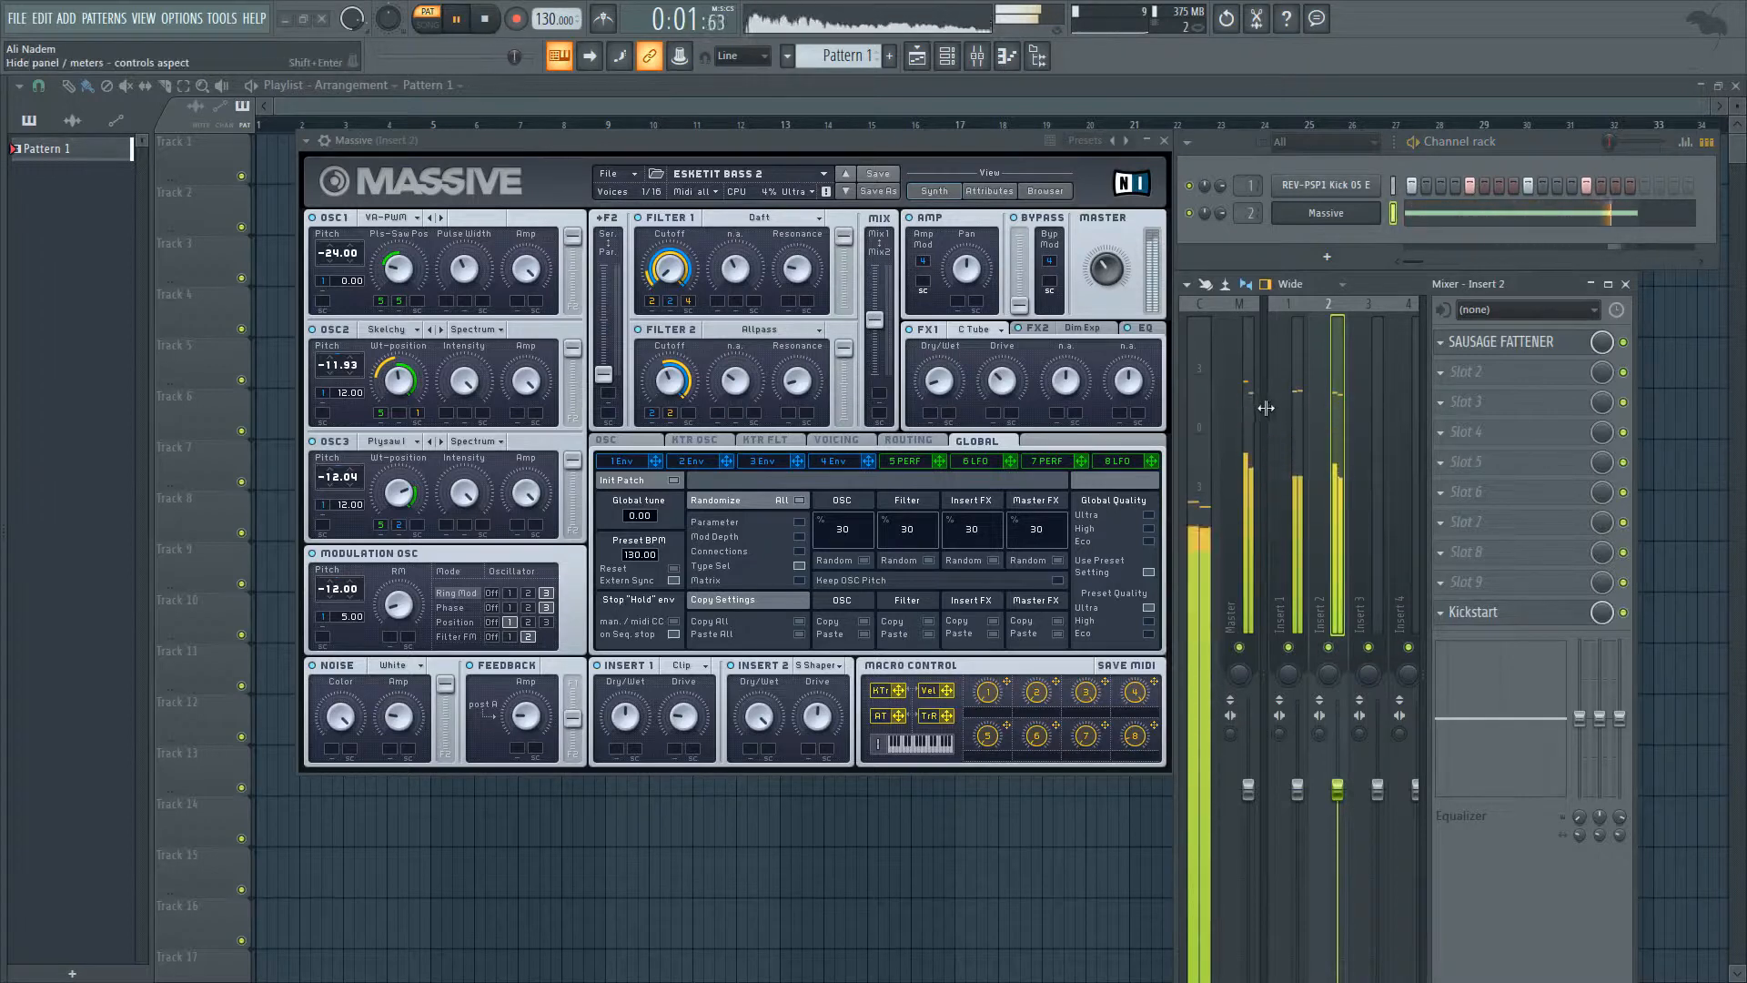
key("space")
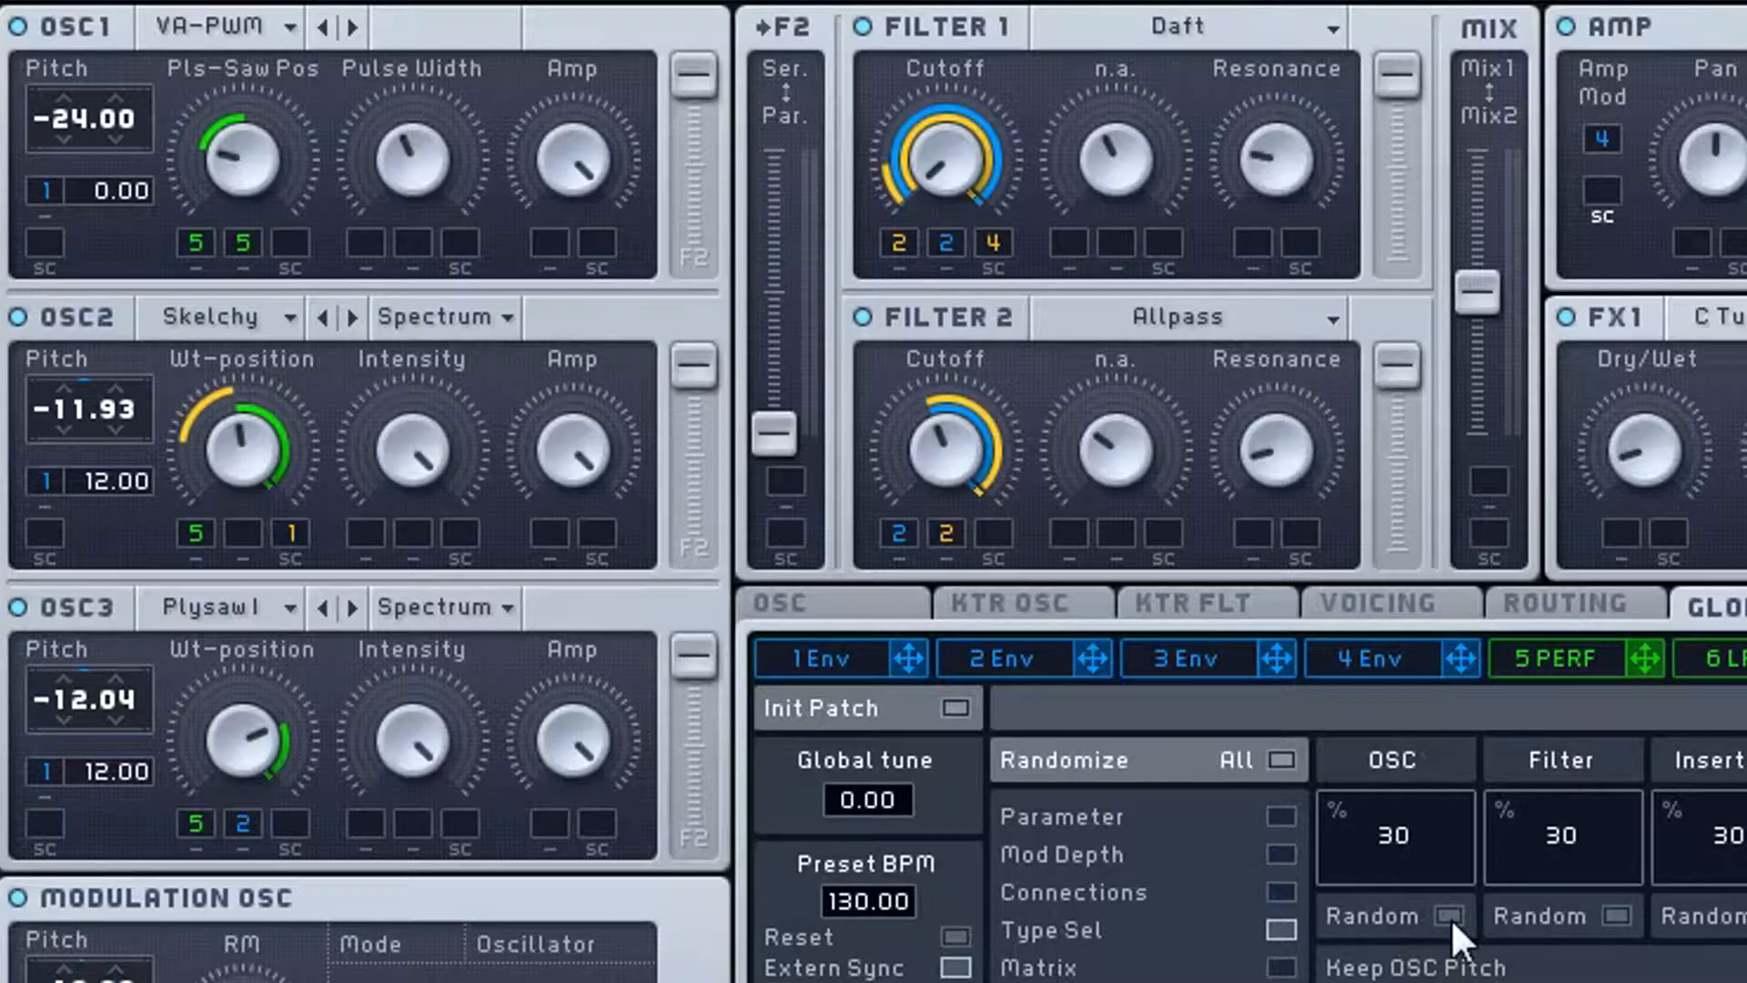
- Starting from the original patch, randomize the oscillators repeatedly to audition different wavetable combinations
left_click(864, 561)
left_click(1451, 916)
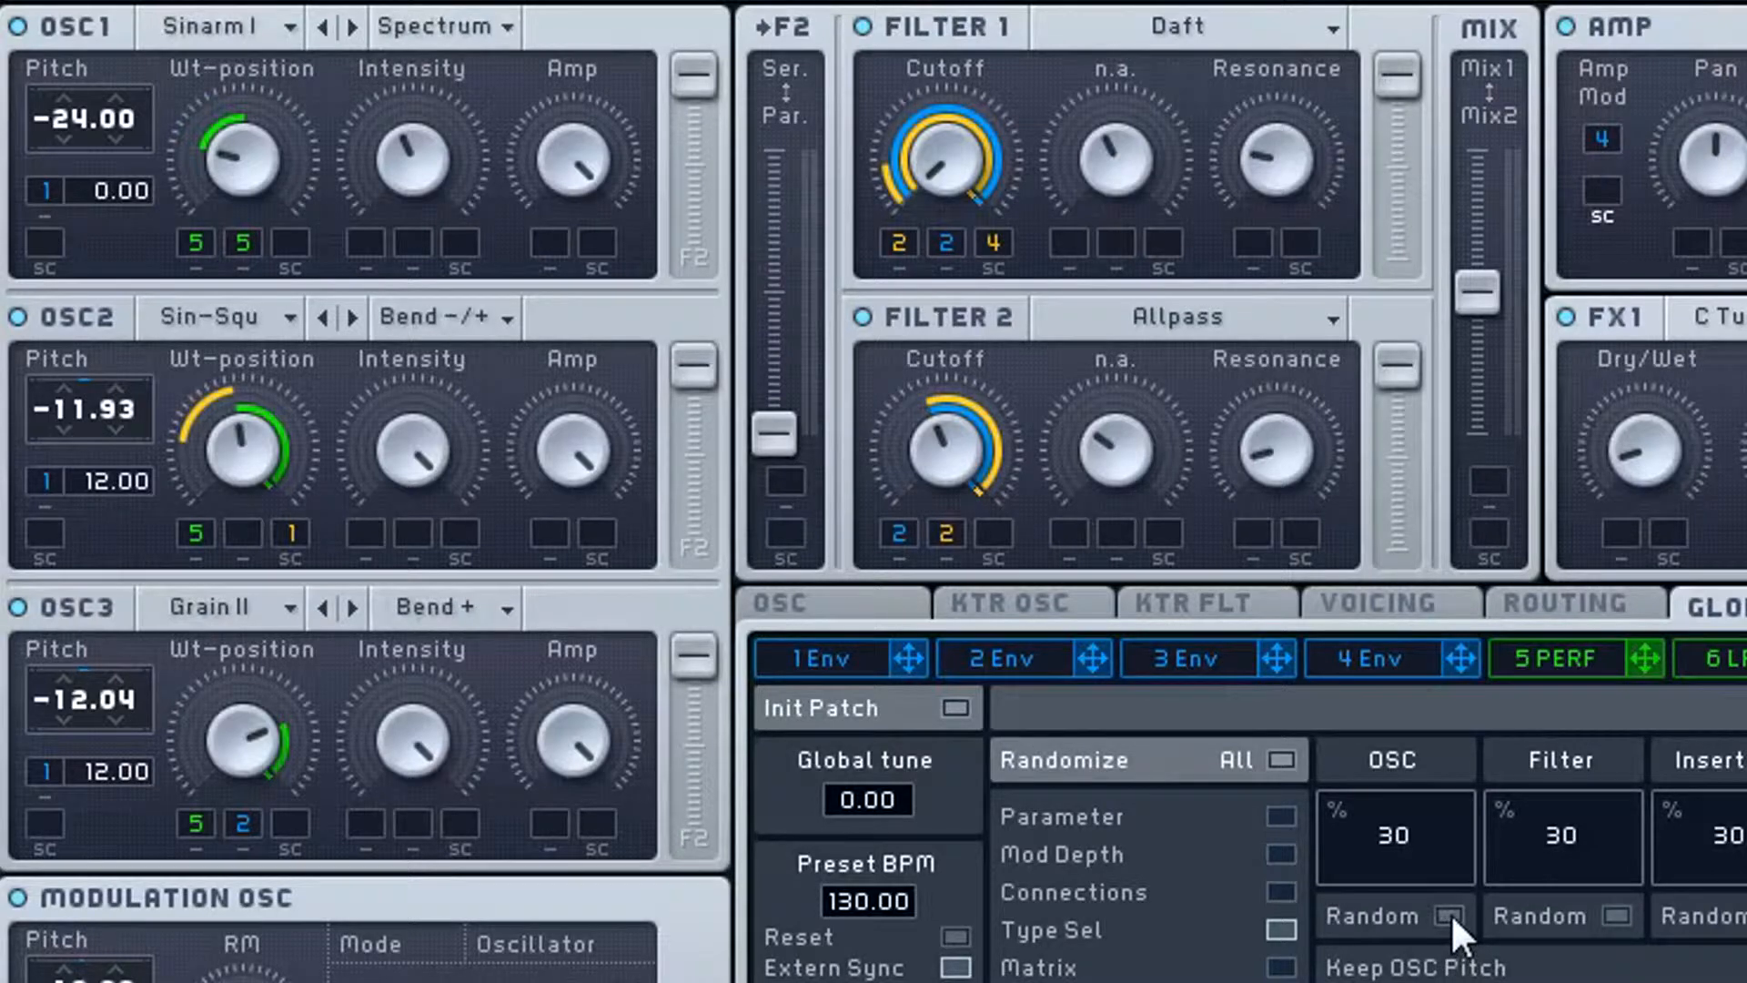
left_click(1451, 915)
left_click(1451, 915)
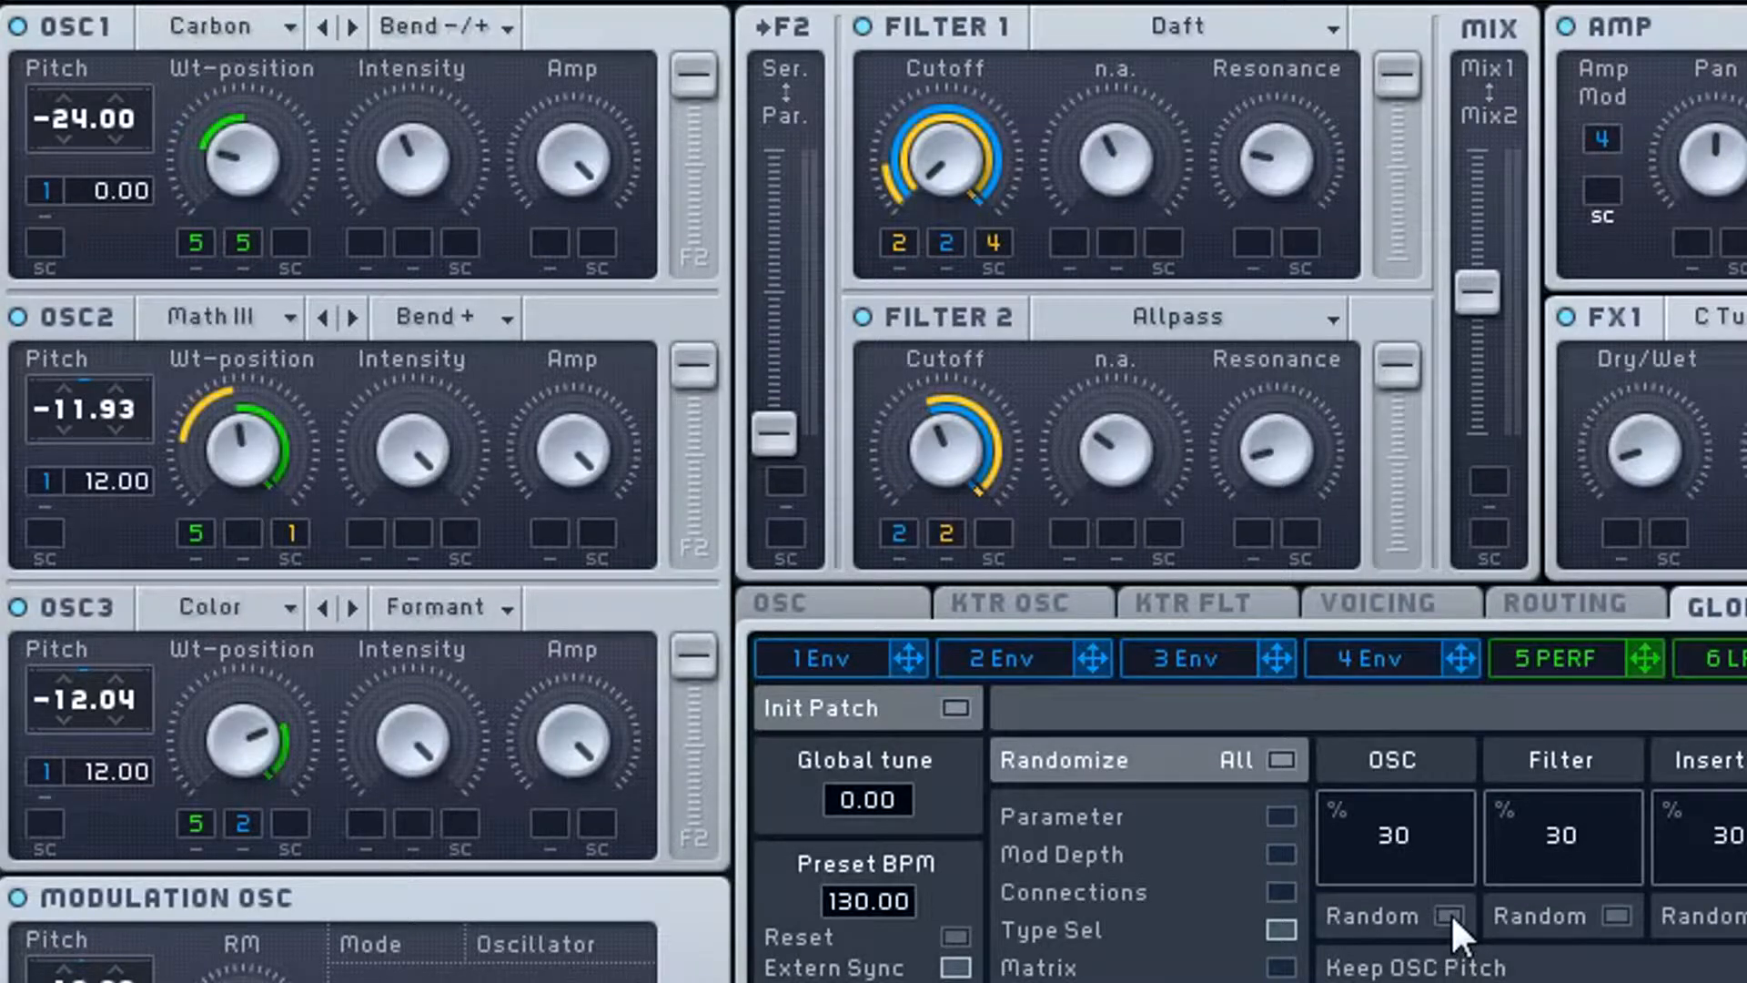
left_click(1451, 915)
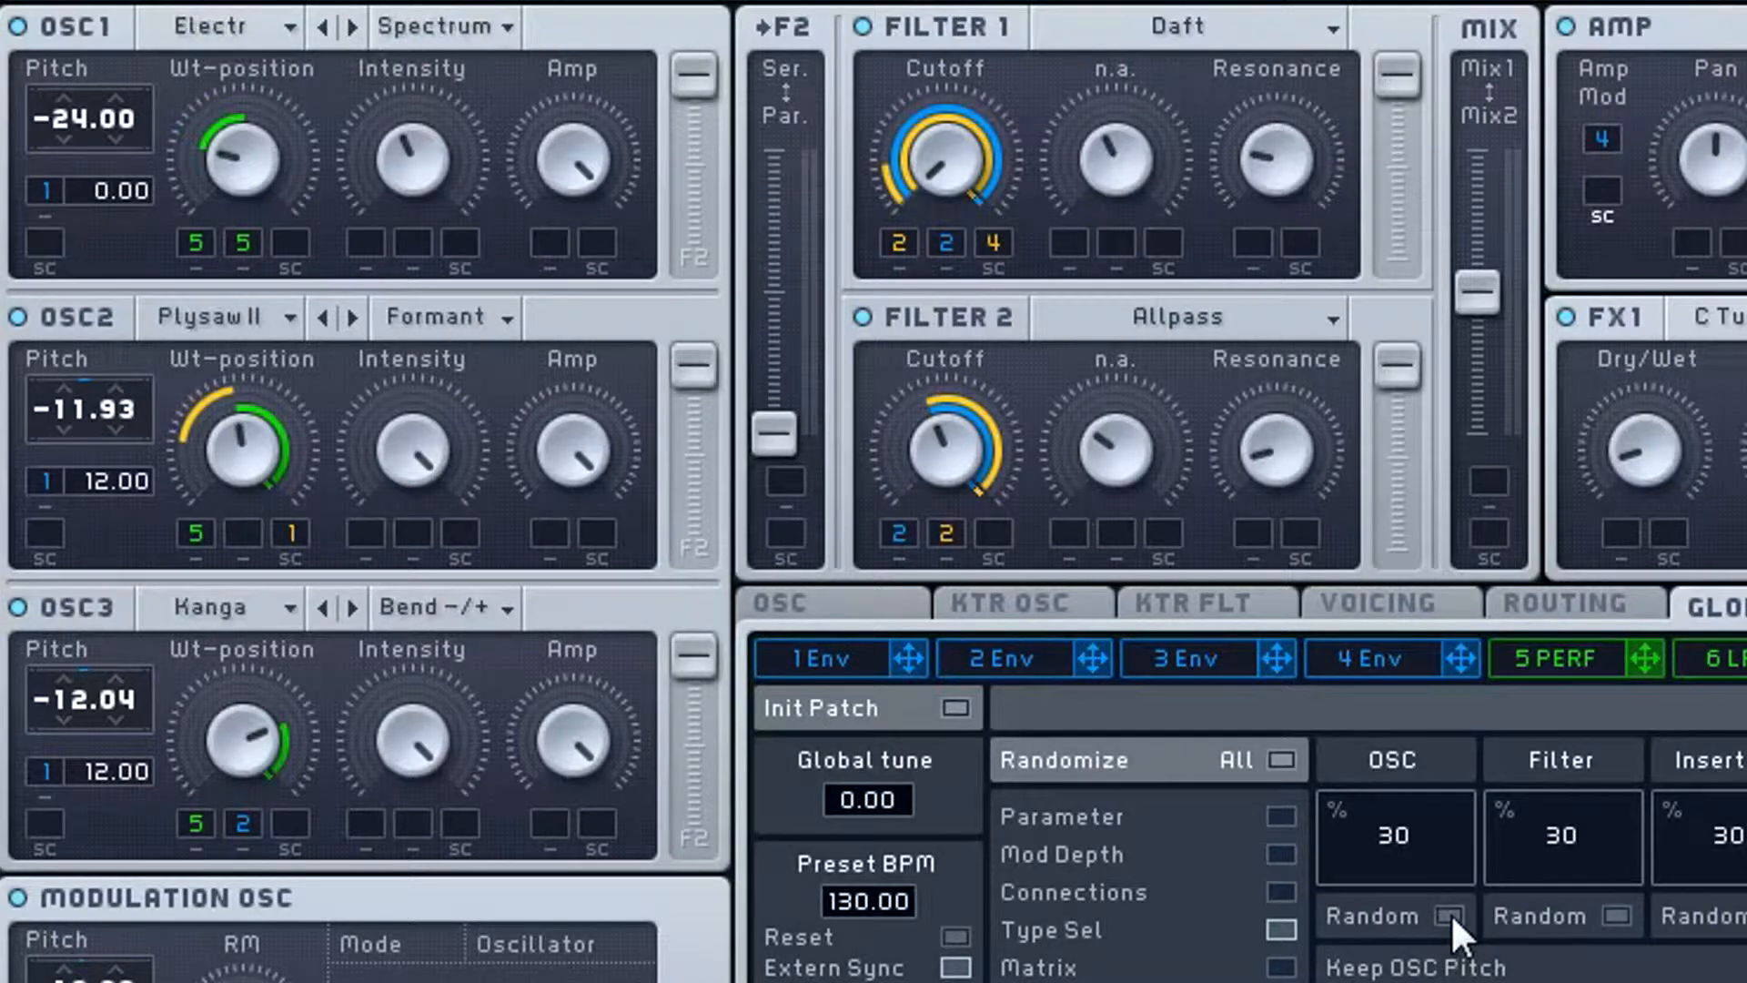
left_click(1451, 916)
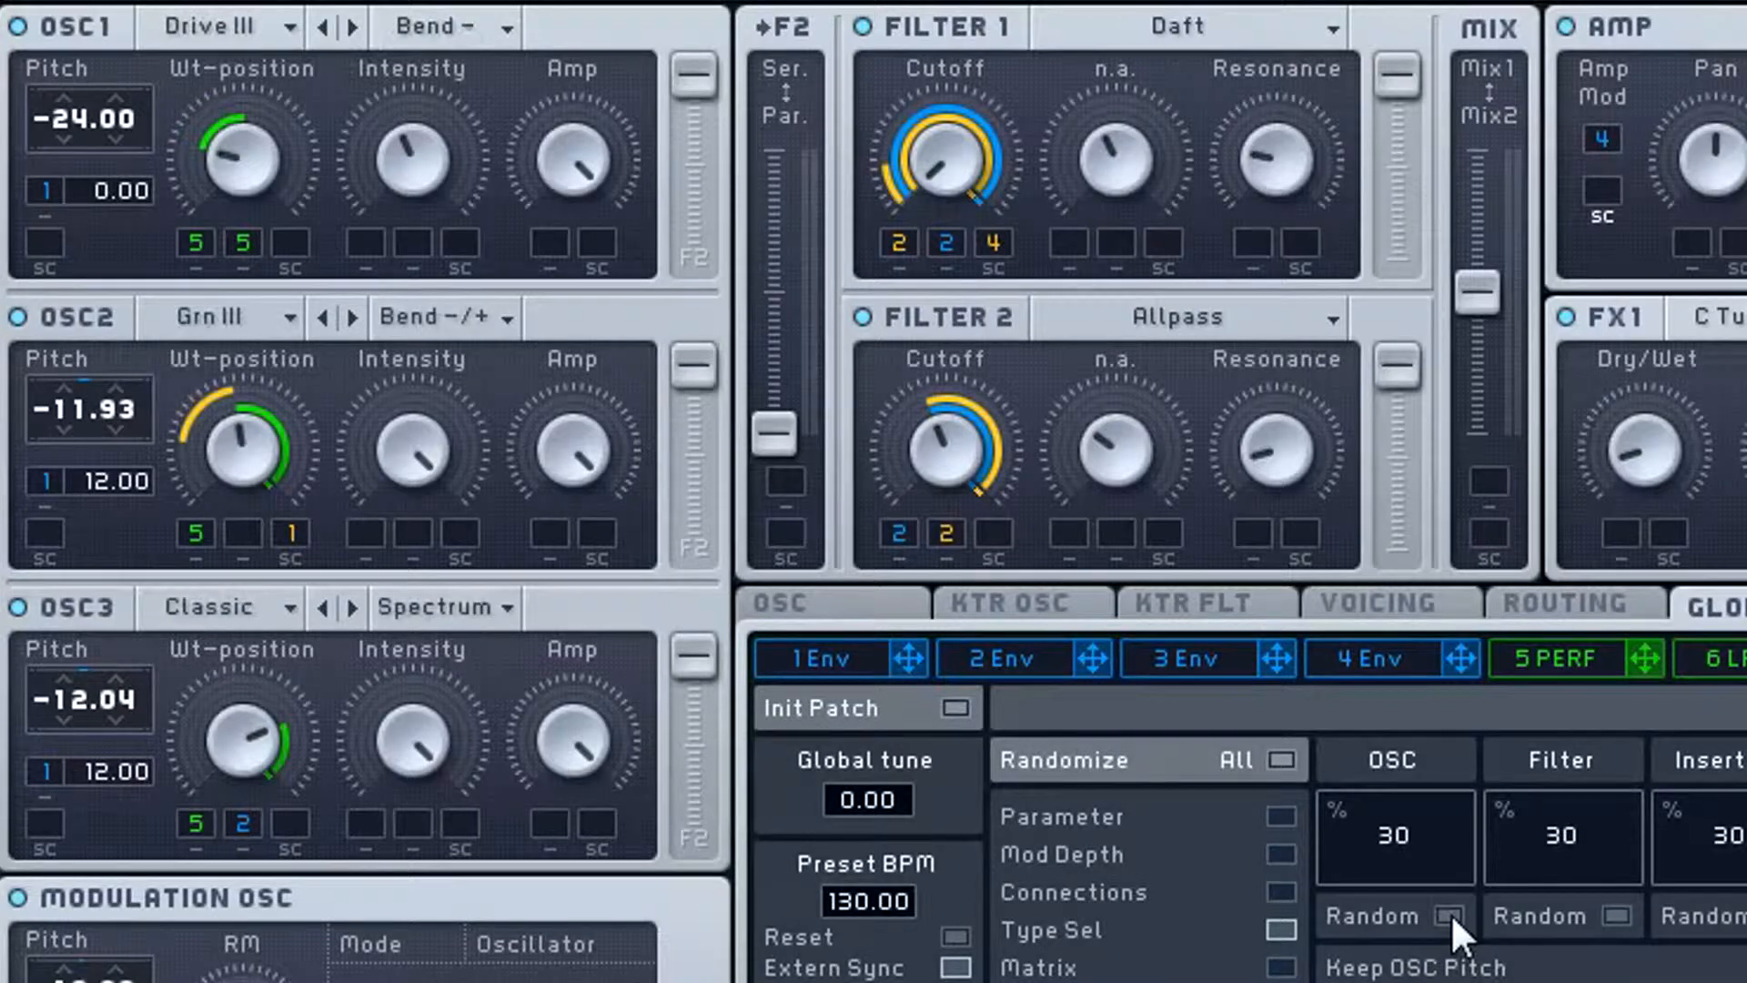
left_click(1451, 916)
left_click(1450, 916)
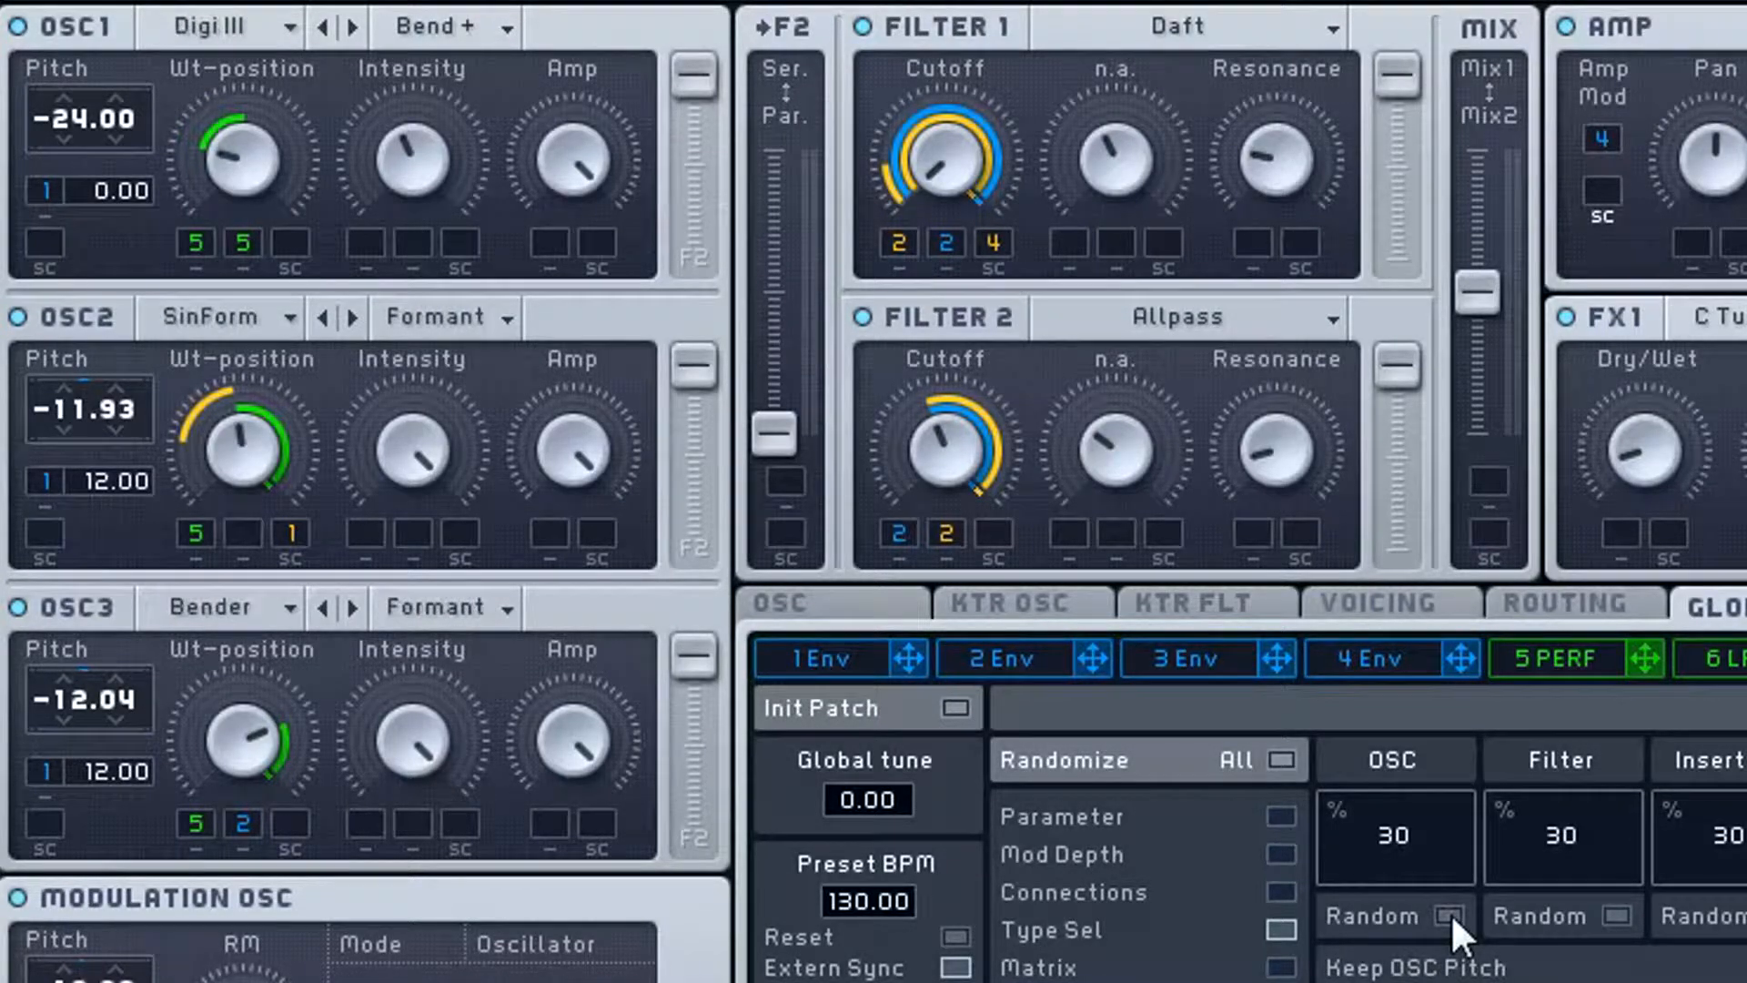
left_click(1451, 915)
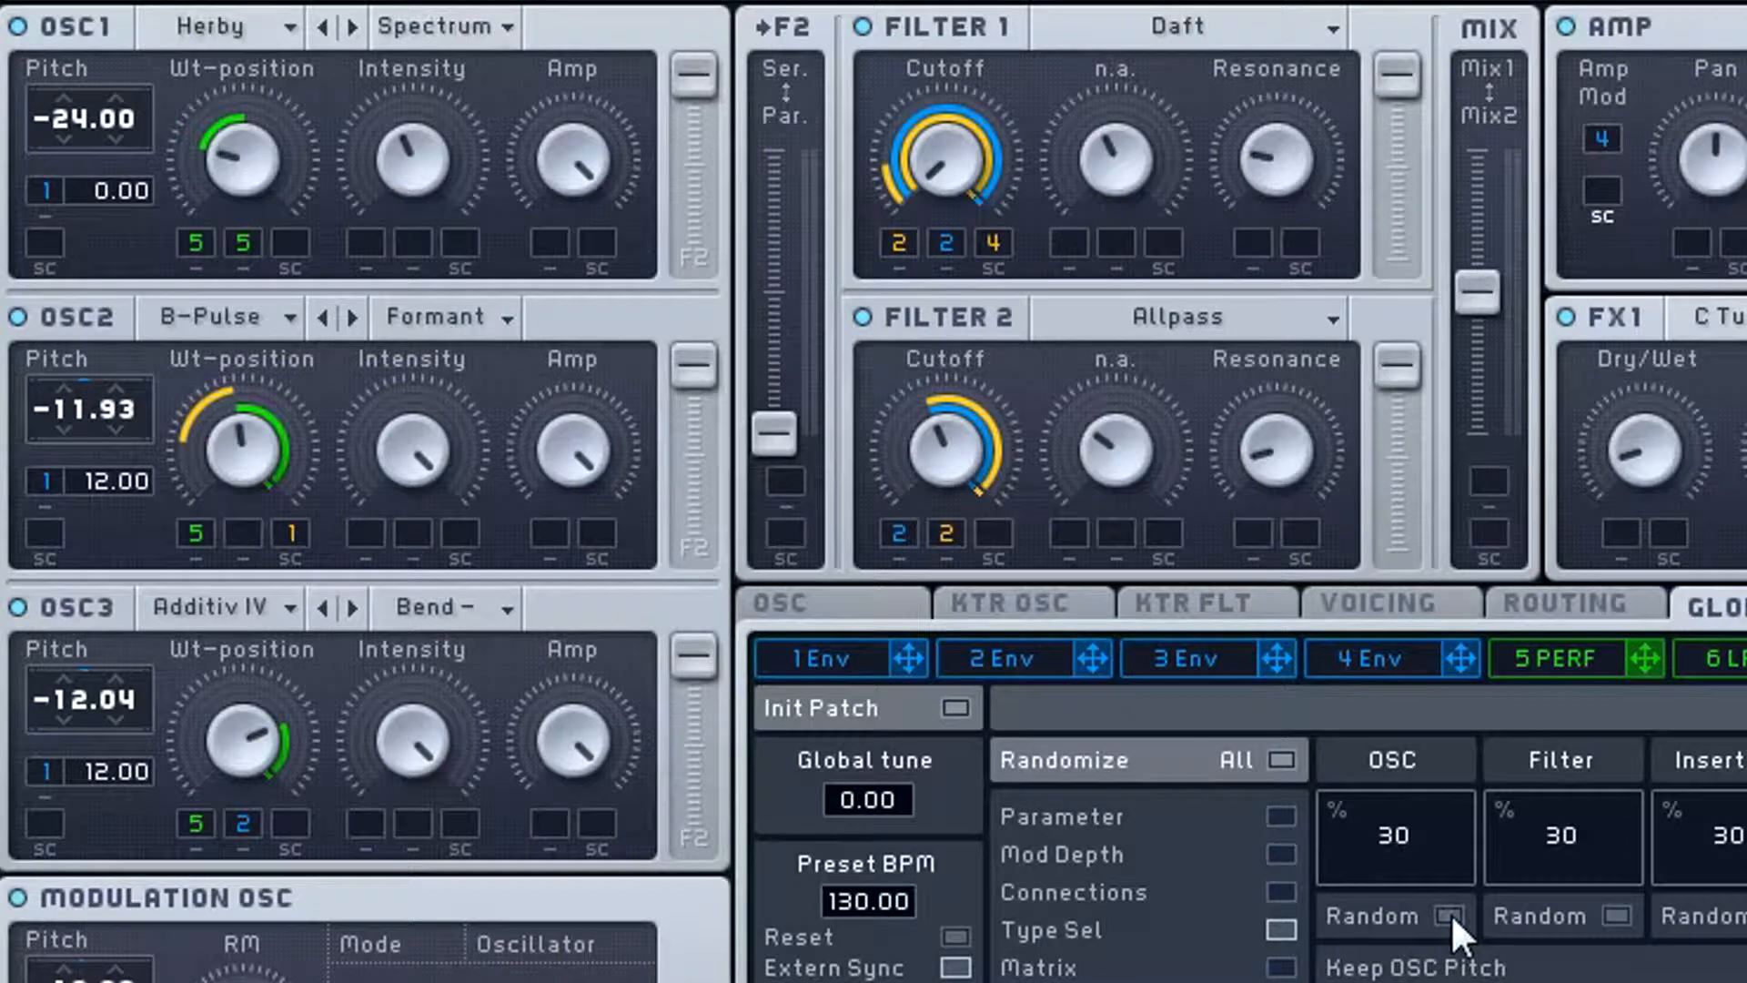
left_click(1450, 914)
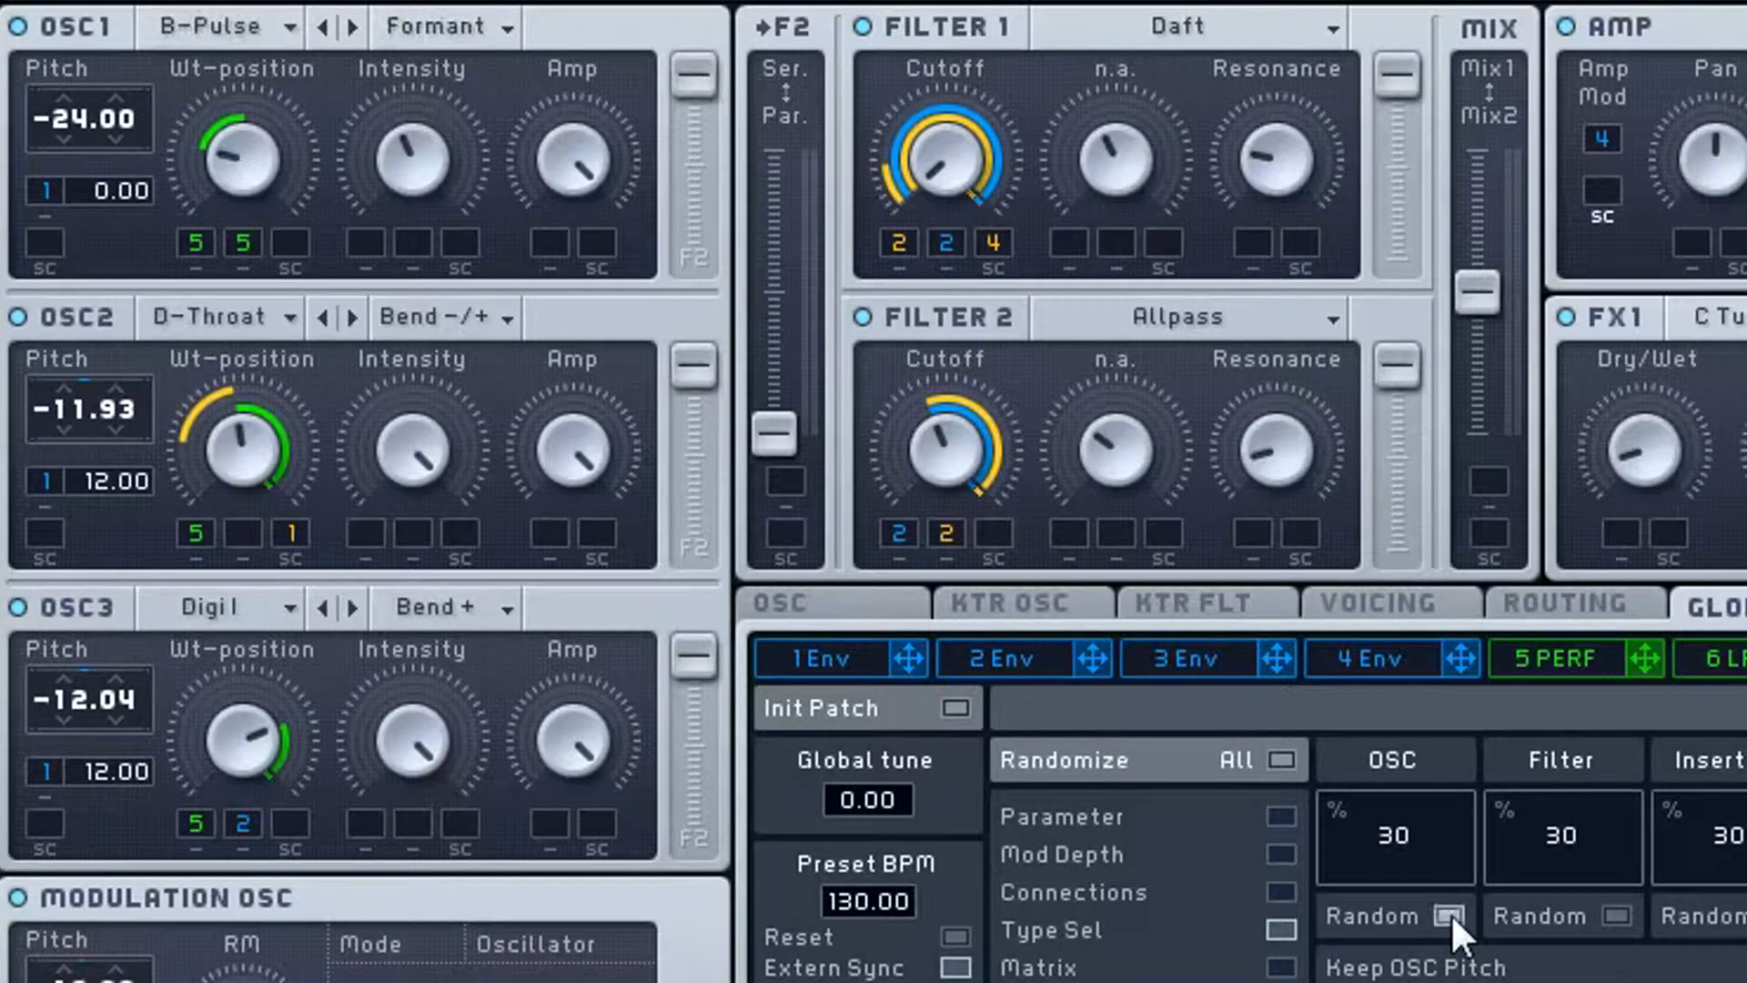
left_click(1450, 915)
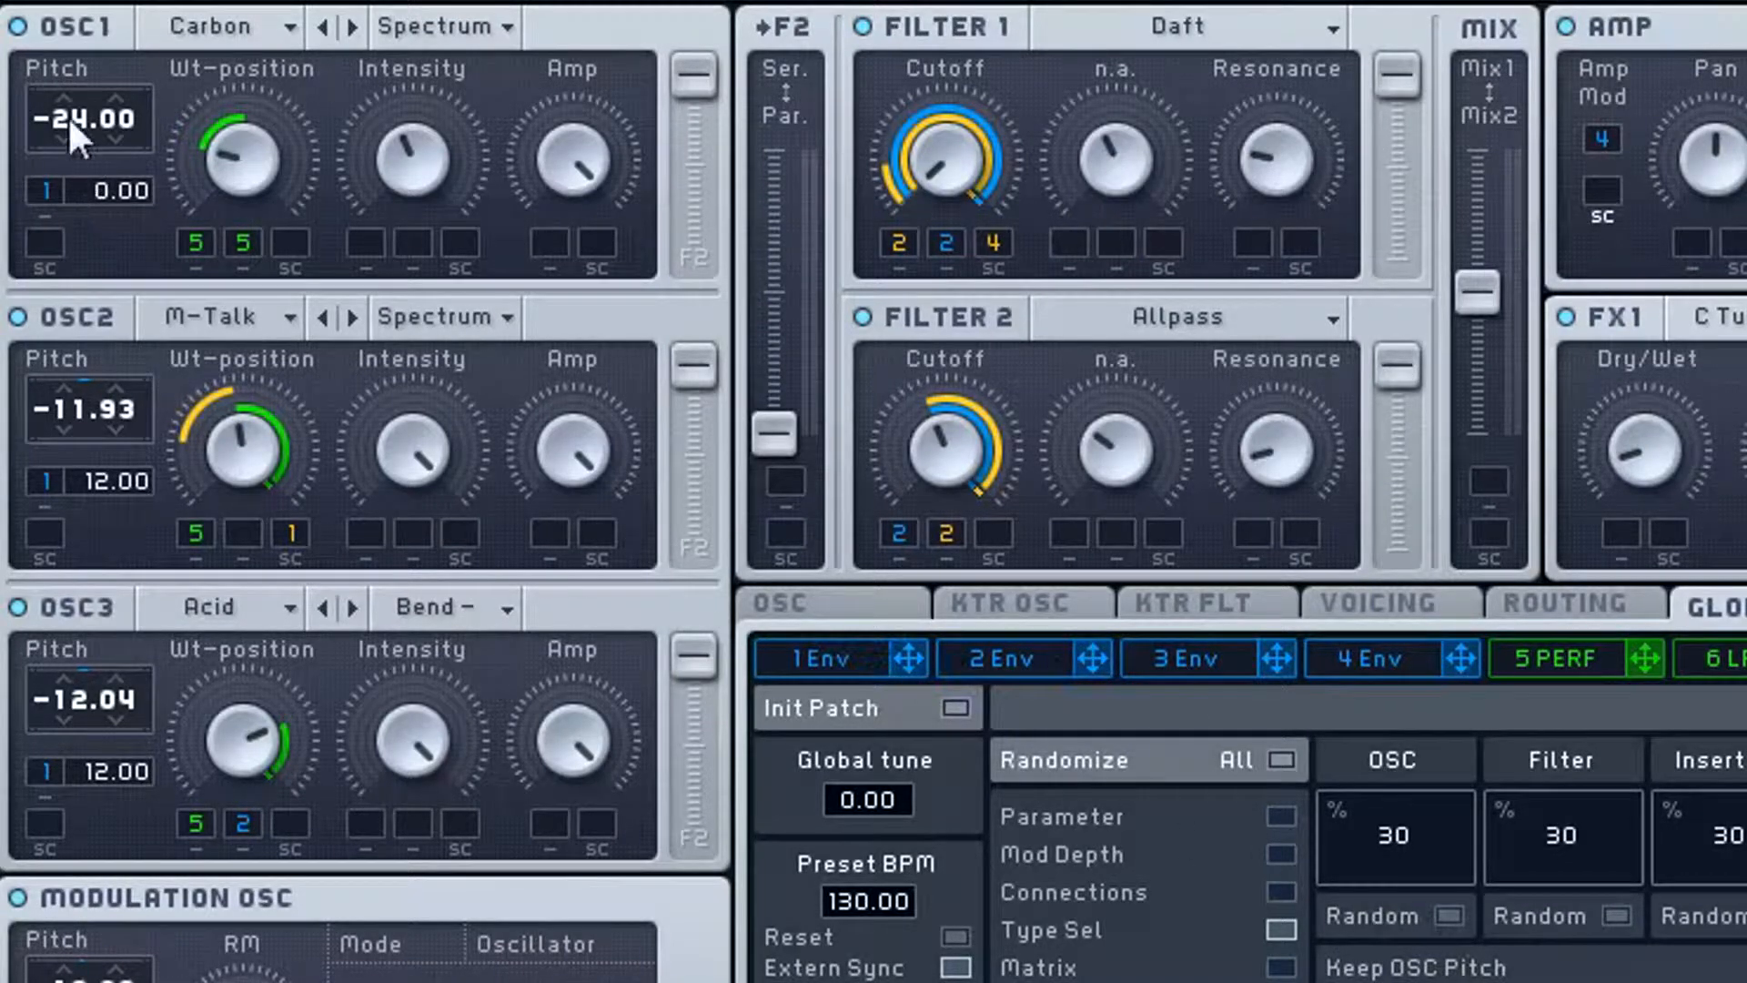
- Examine the OSC1 pitch and the wavetable modes available for OSC3, leaving OSC3 on Bend -
left_click_drag(81, 102, 96, 69)
left_click(445, 602)
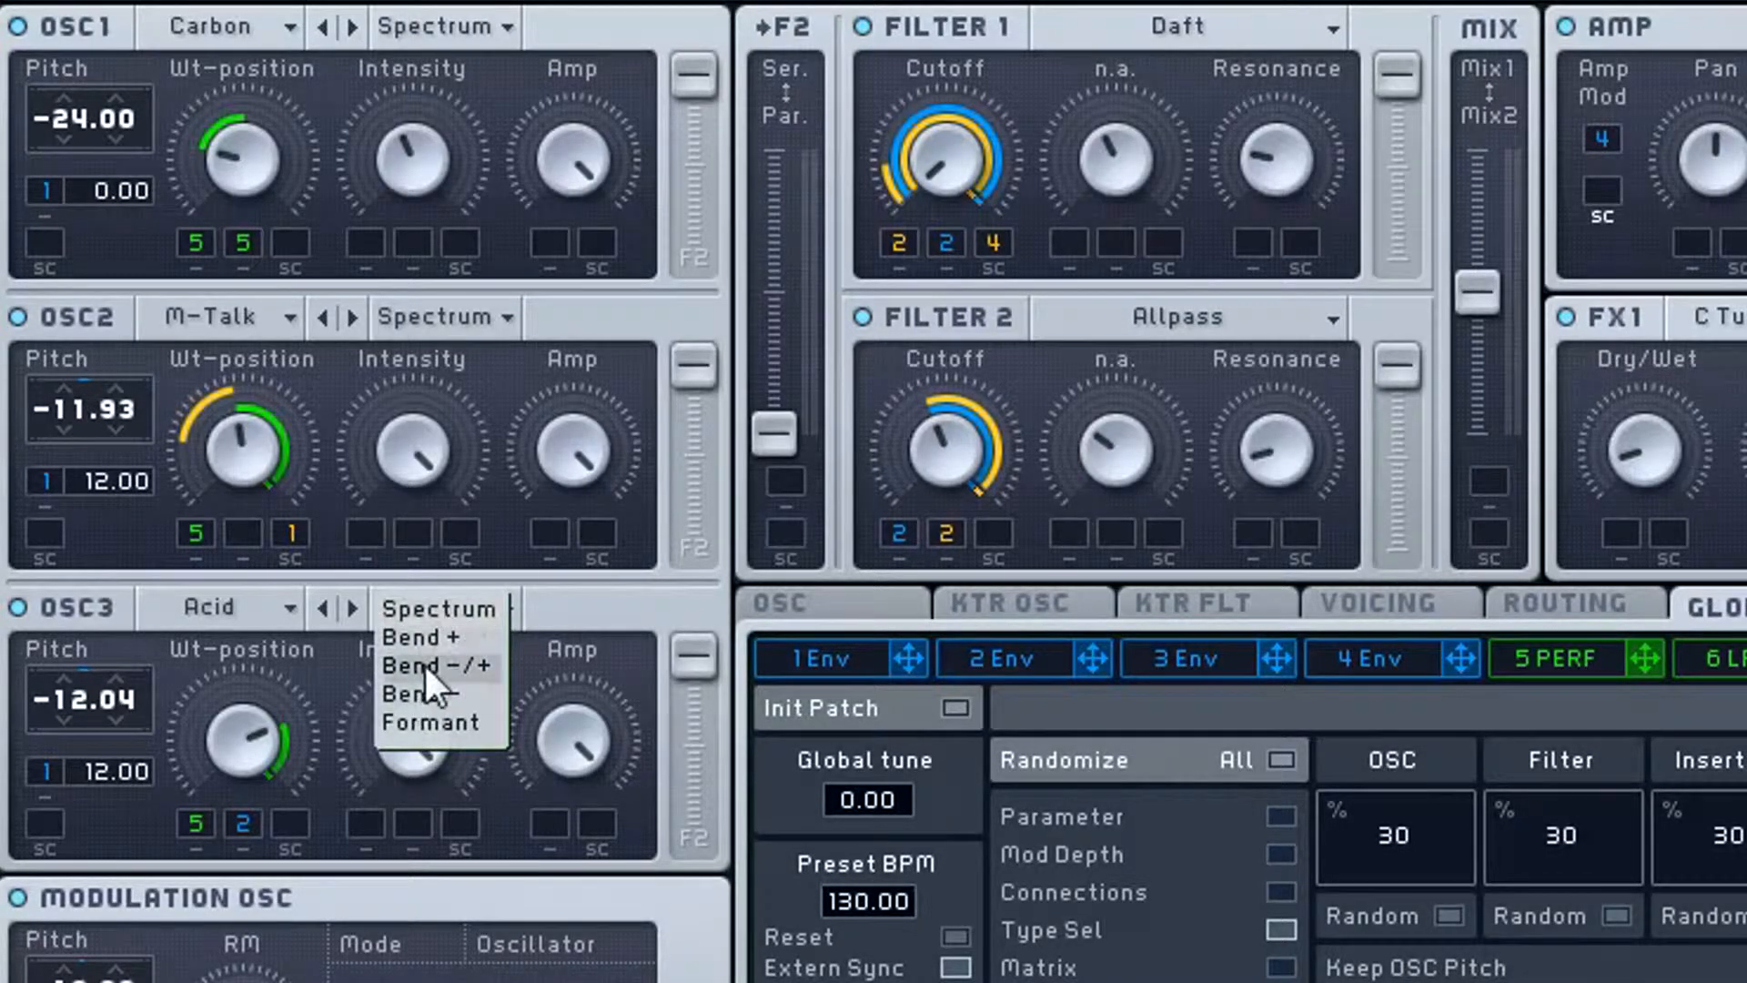
left_click(561, 618)
left_click(466, 605)
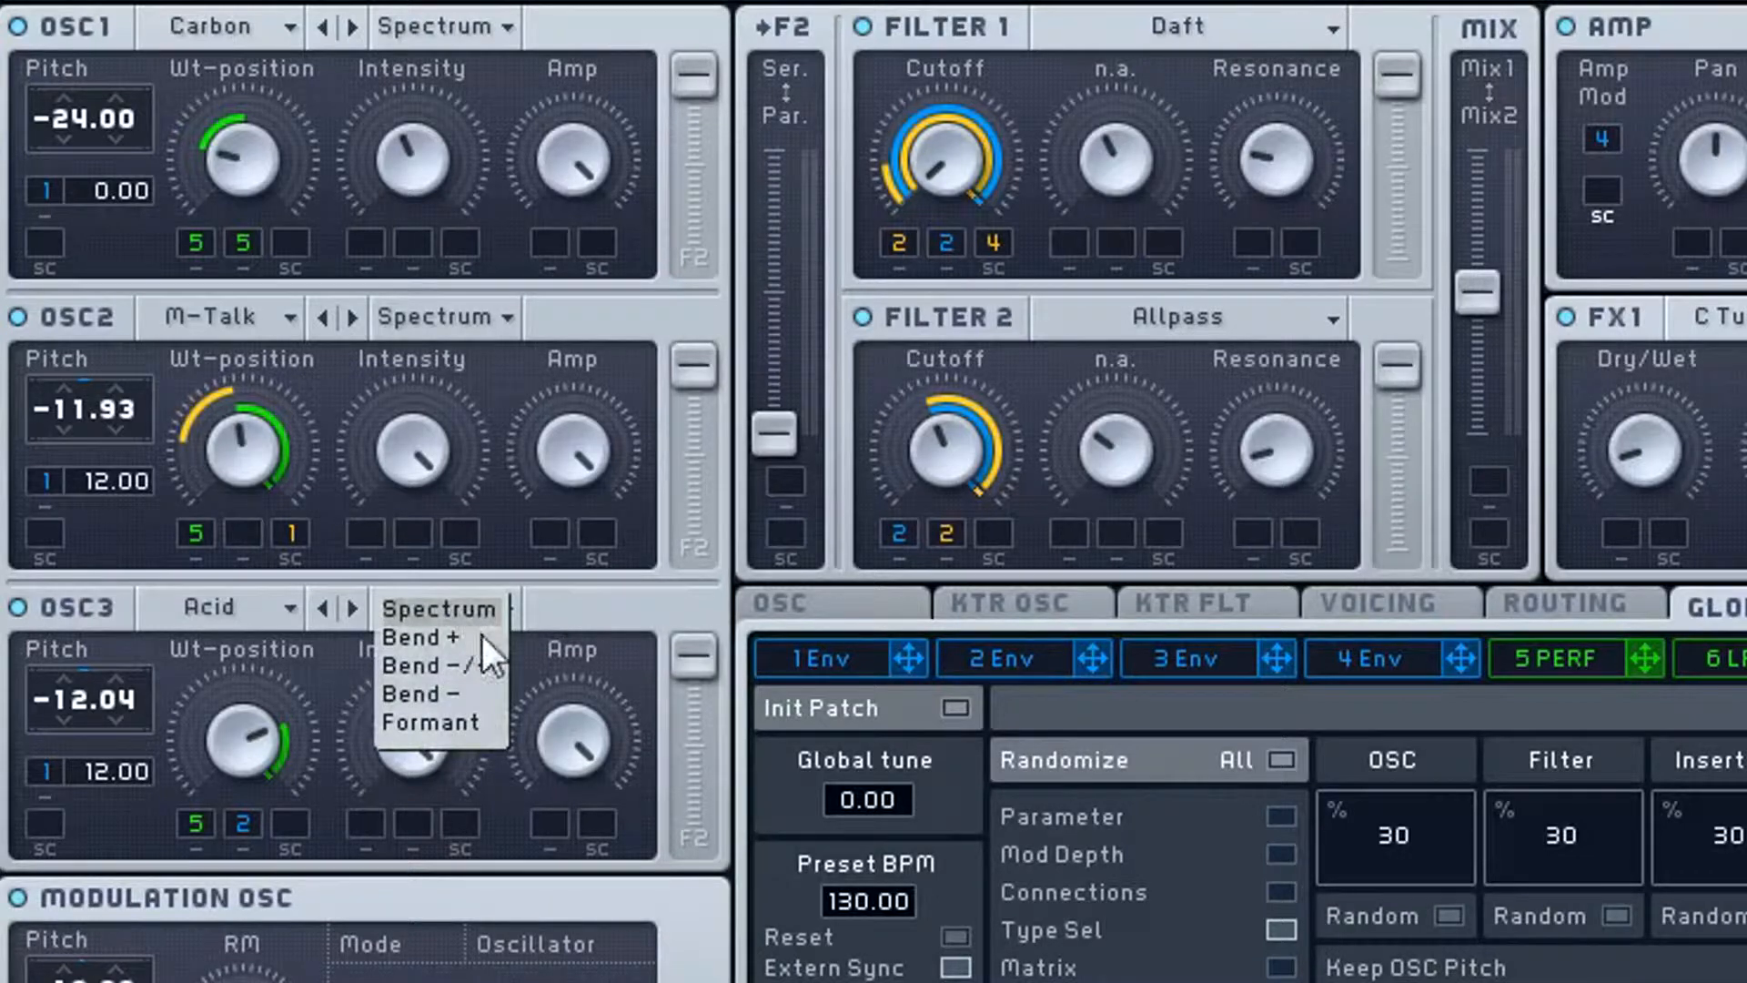
left_click(468, 695)
left_click(498, 608)
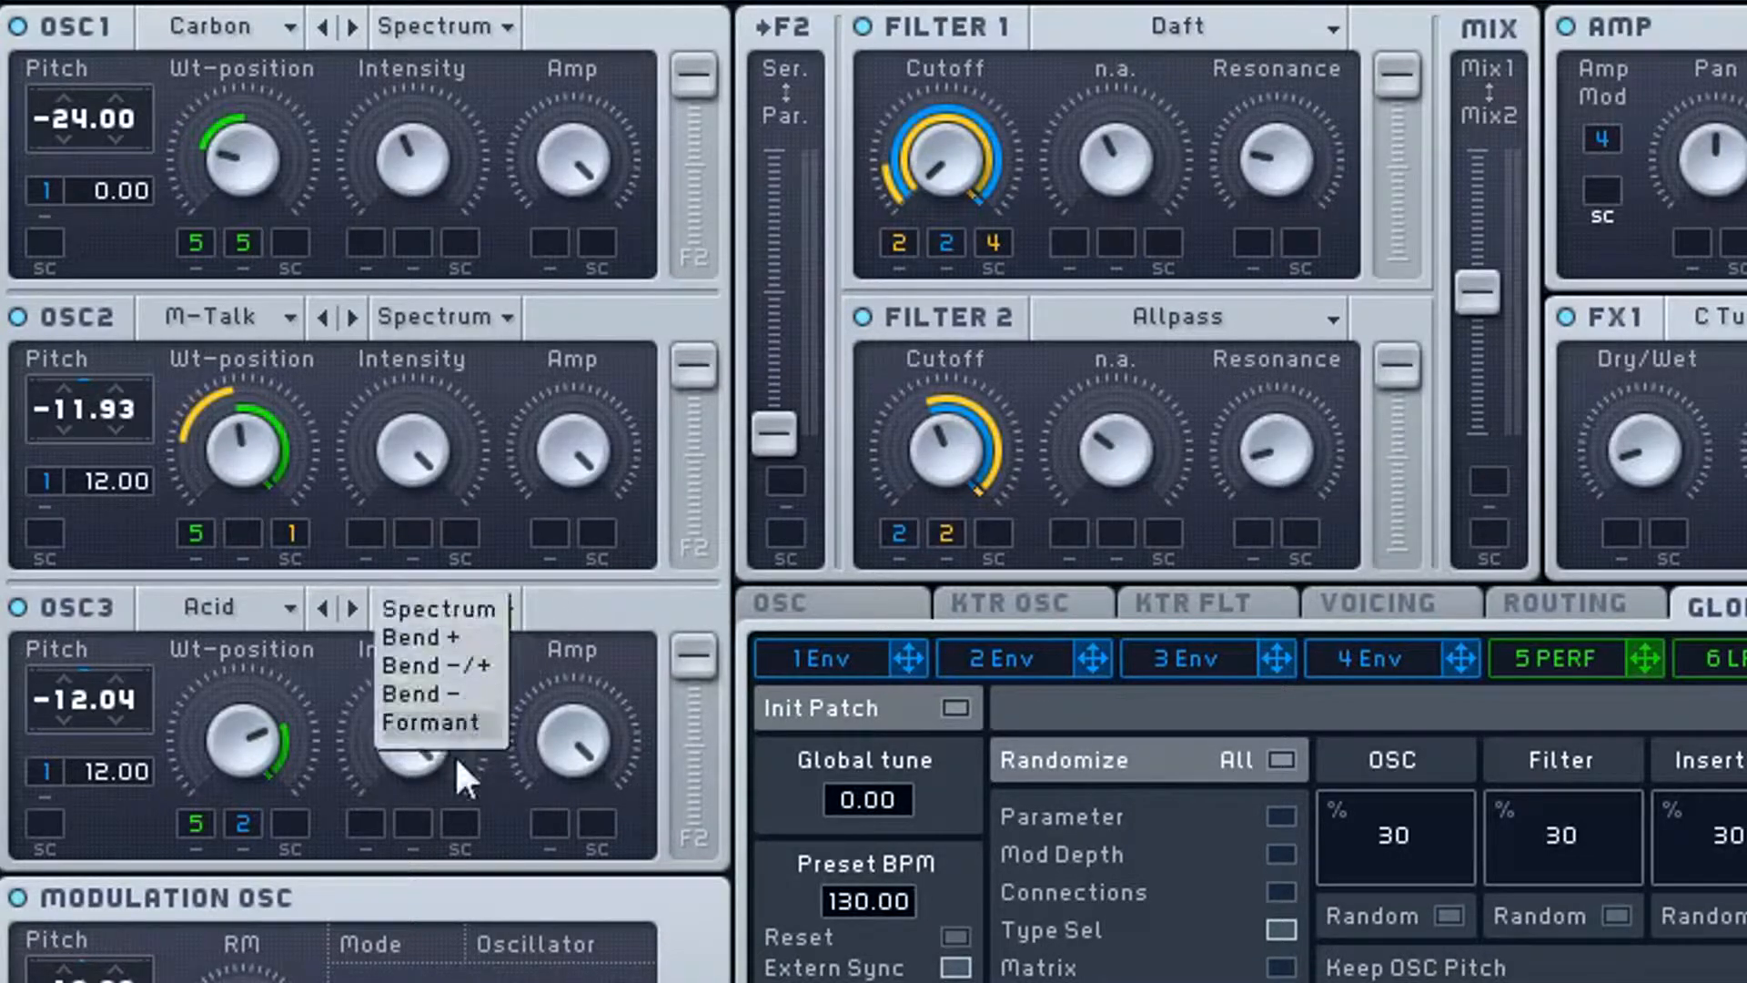
left_click(583, 608)
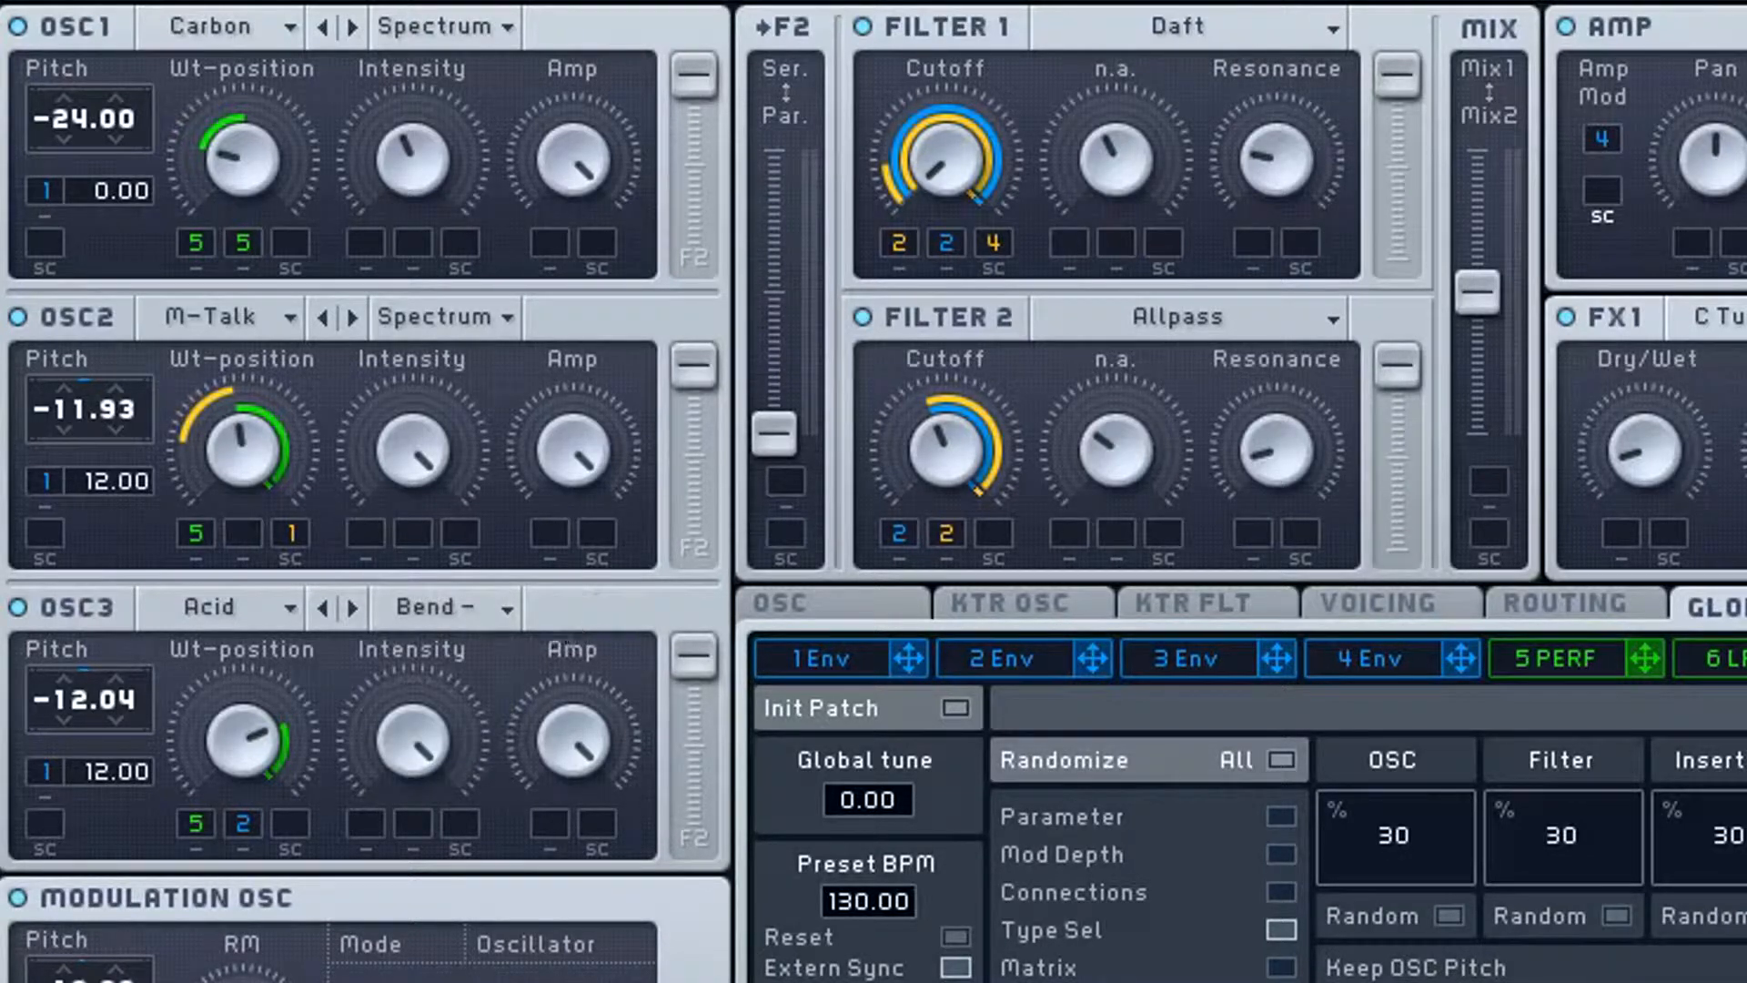
- Keep randomizing the oscillators at 30% to audition more wavetables, with OSC1 pitched at -24.00
left_click(1449, 913)
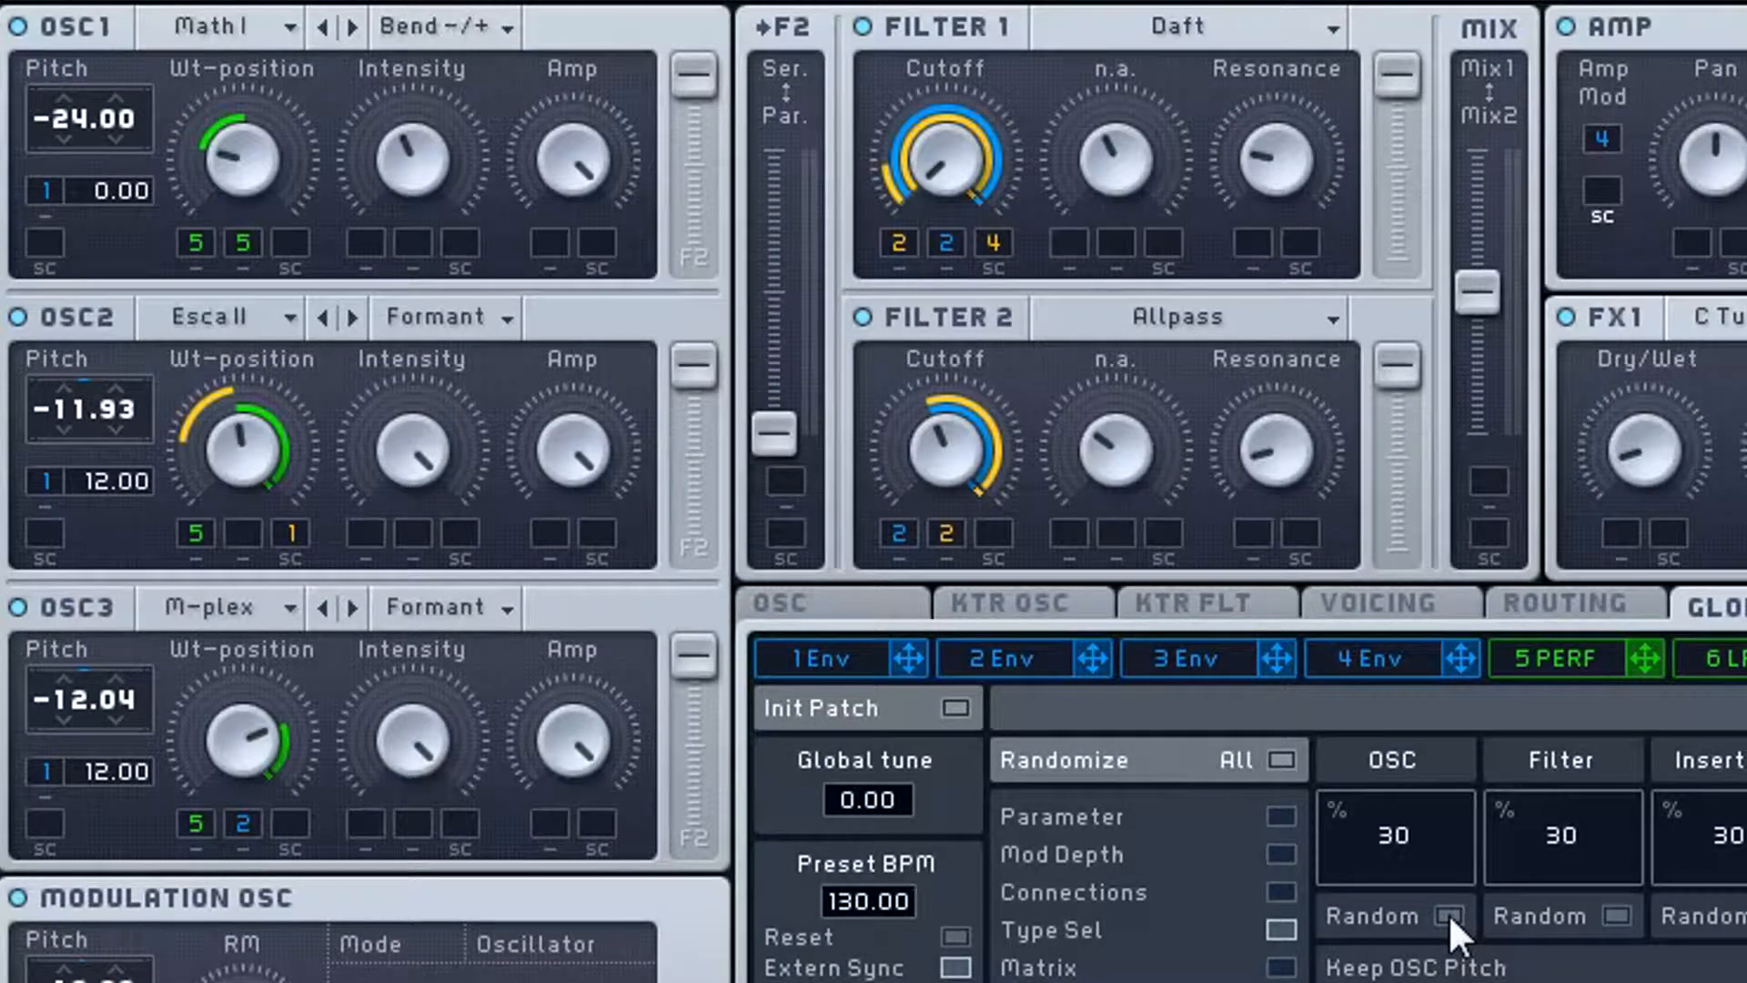
left_click(1449, 913)
left_click(1449, 913)
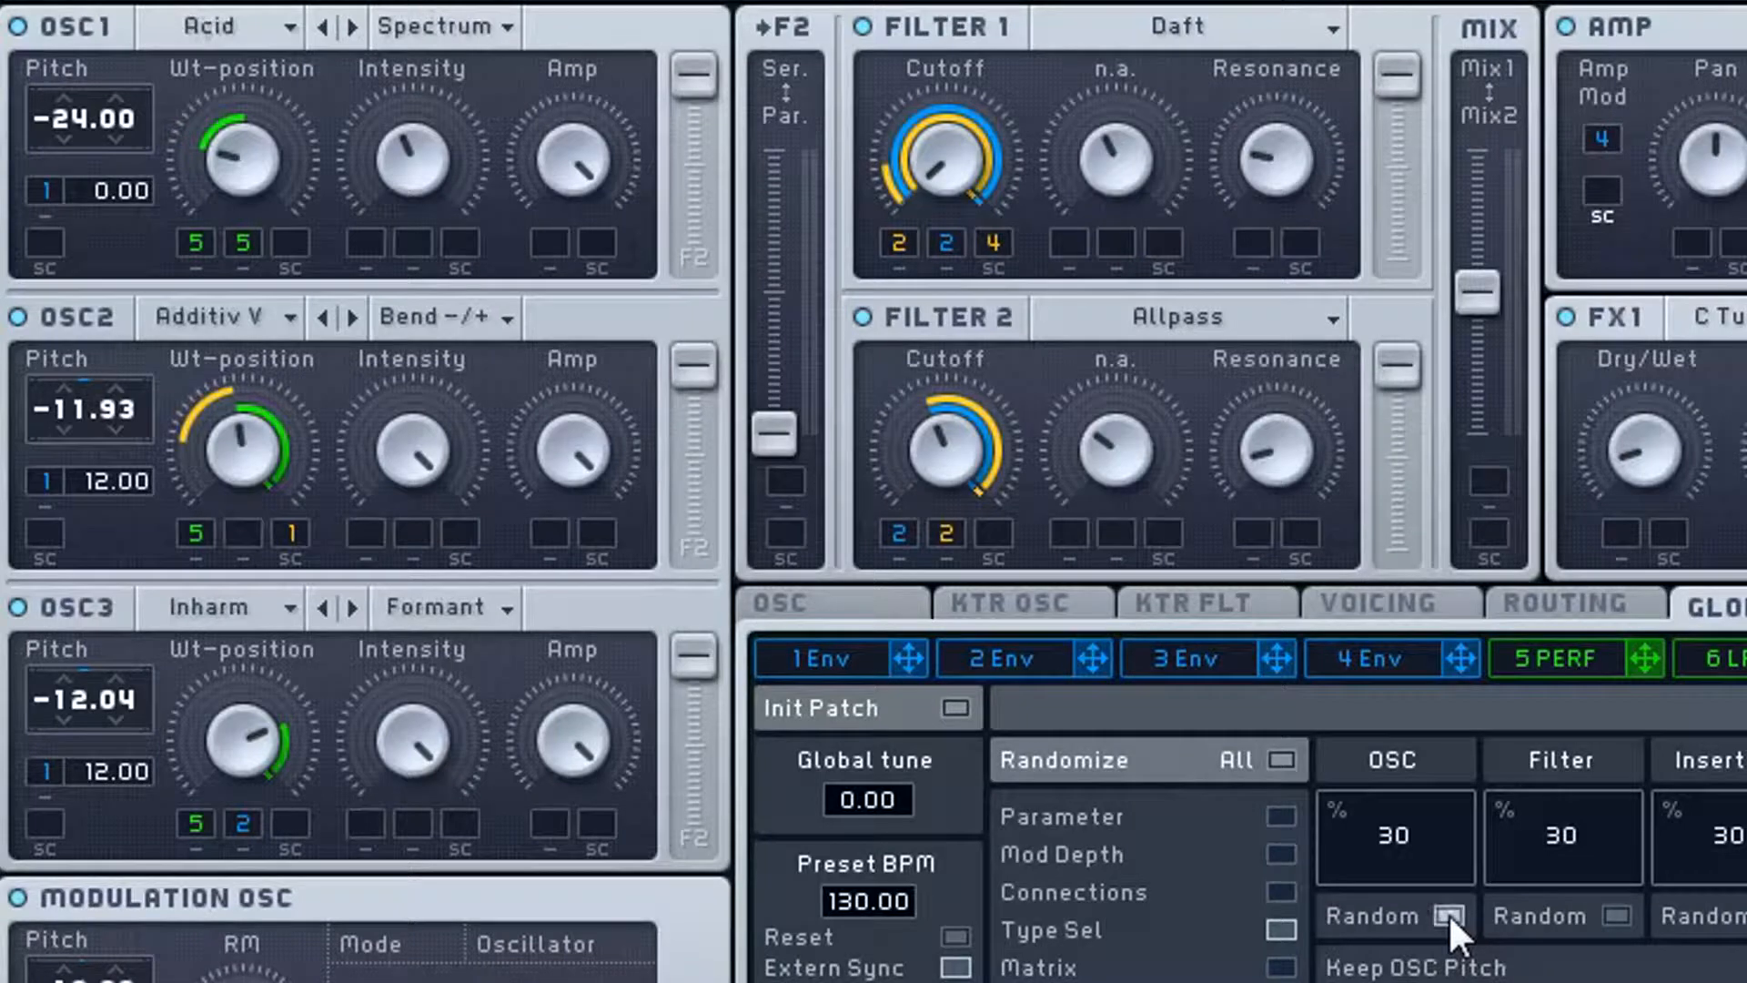
left_click(1449, 914)
left_click(1448, 913)
left_click(1449, 914)
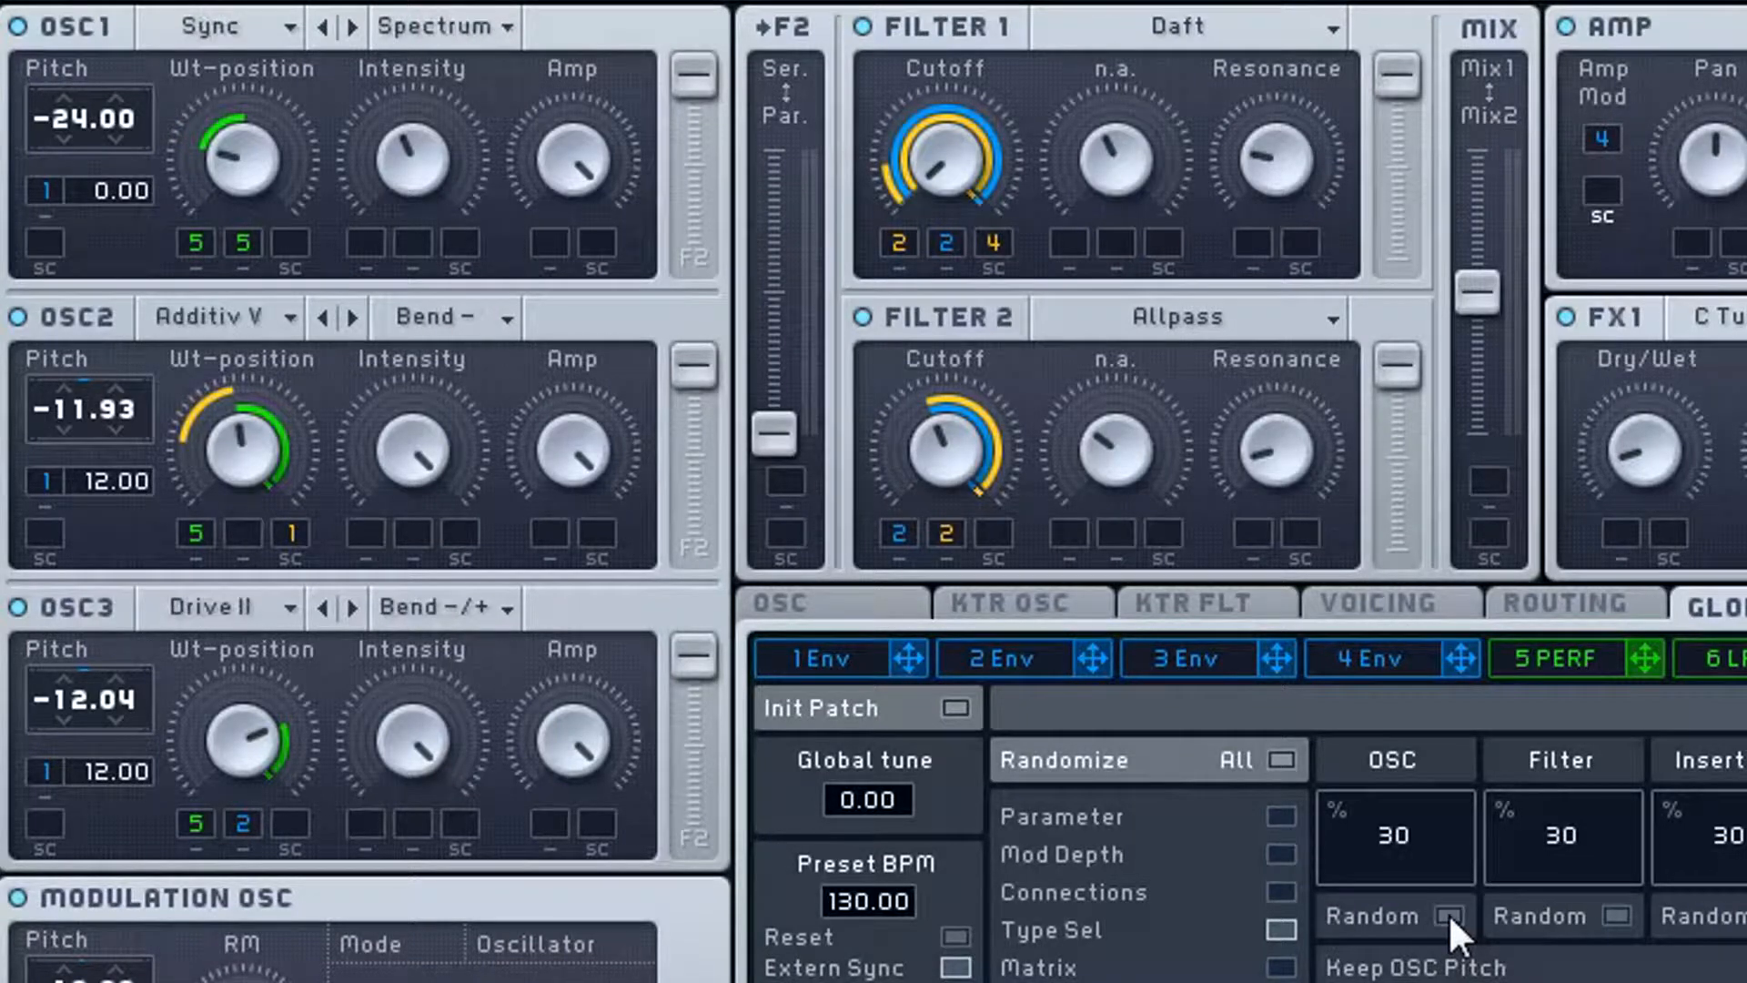
left_click(1449, 914)
left_click(1448, 913)
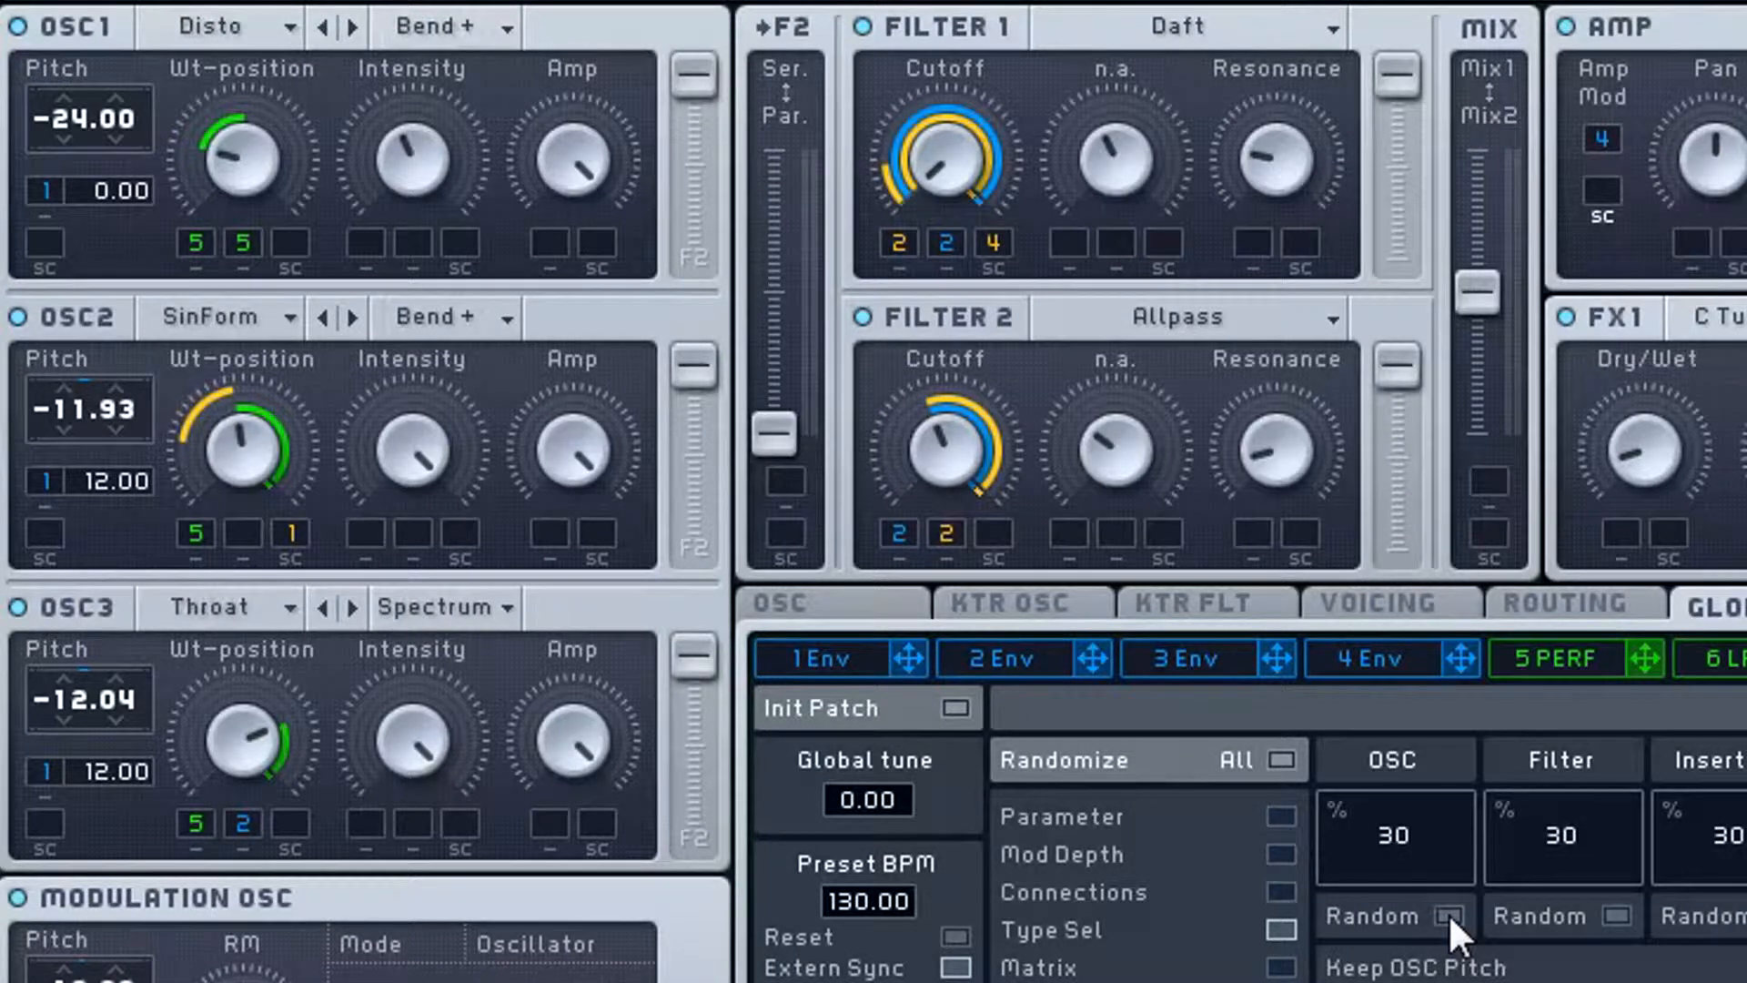
left_click(1448, 913)
left_click(1449, 913)
left_click(1448, 913)
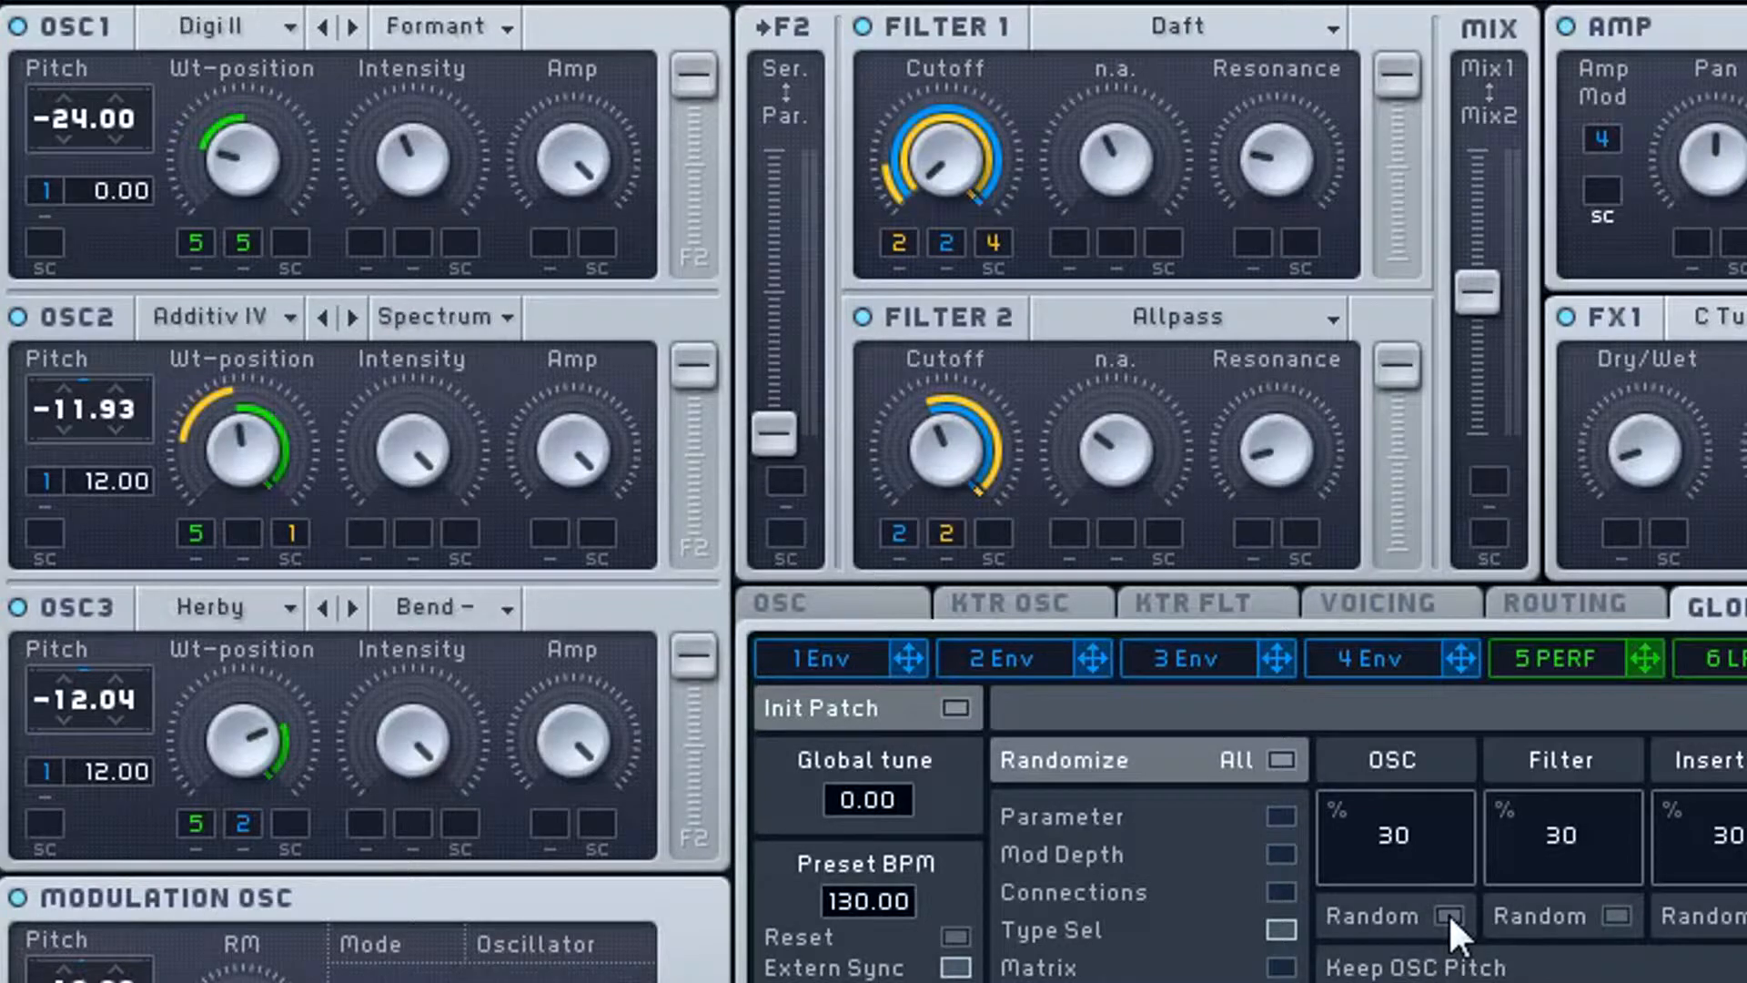
left_click(1449, 913)
left_click(1449, 913)
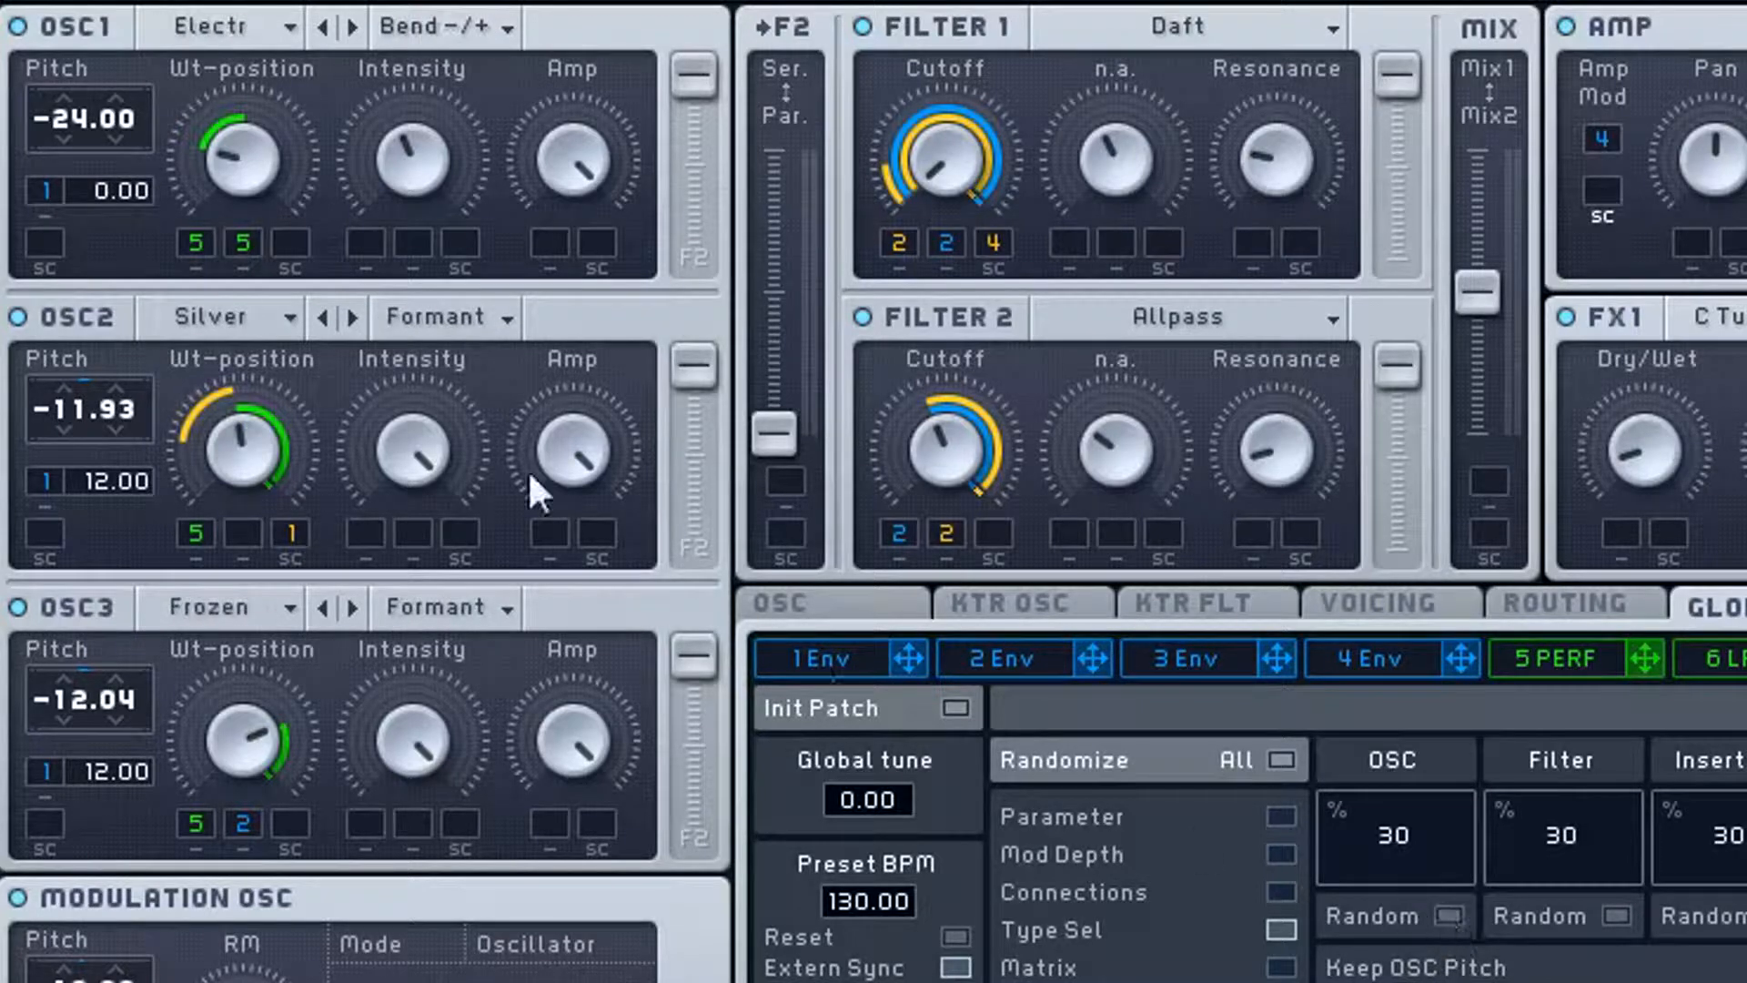
- Set the OSC1 pitch to -12.00 and randomize the oscillator wavetables several more times
left_click_drag(105, 69, 111, 58)
left_click(1452, 910)
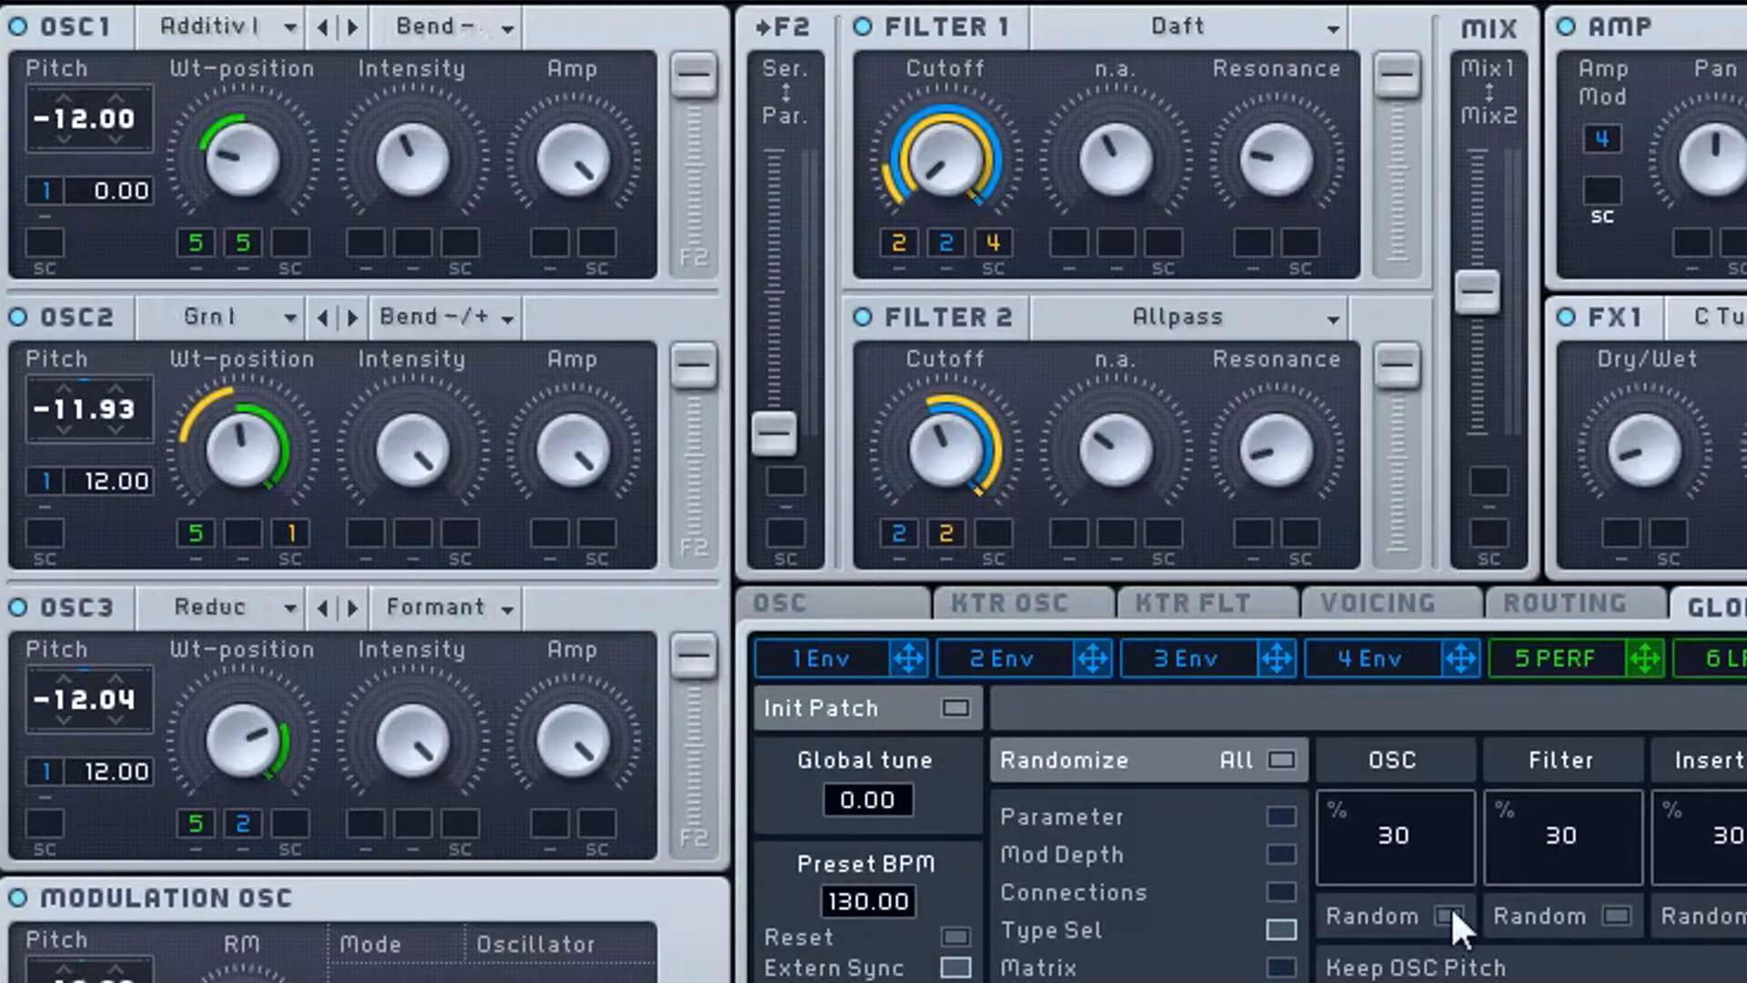
left_click(1451, 910)
left_click(1450, 910)
left_click(1451, 910)
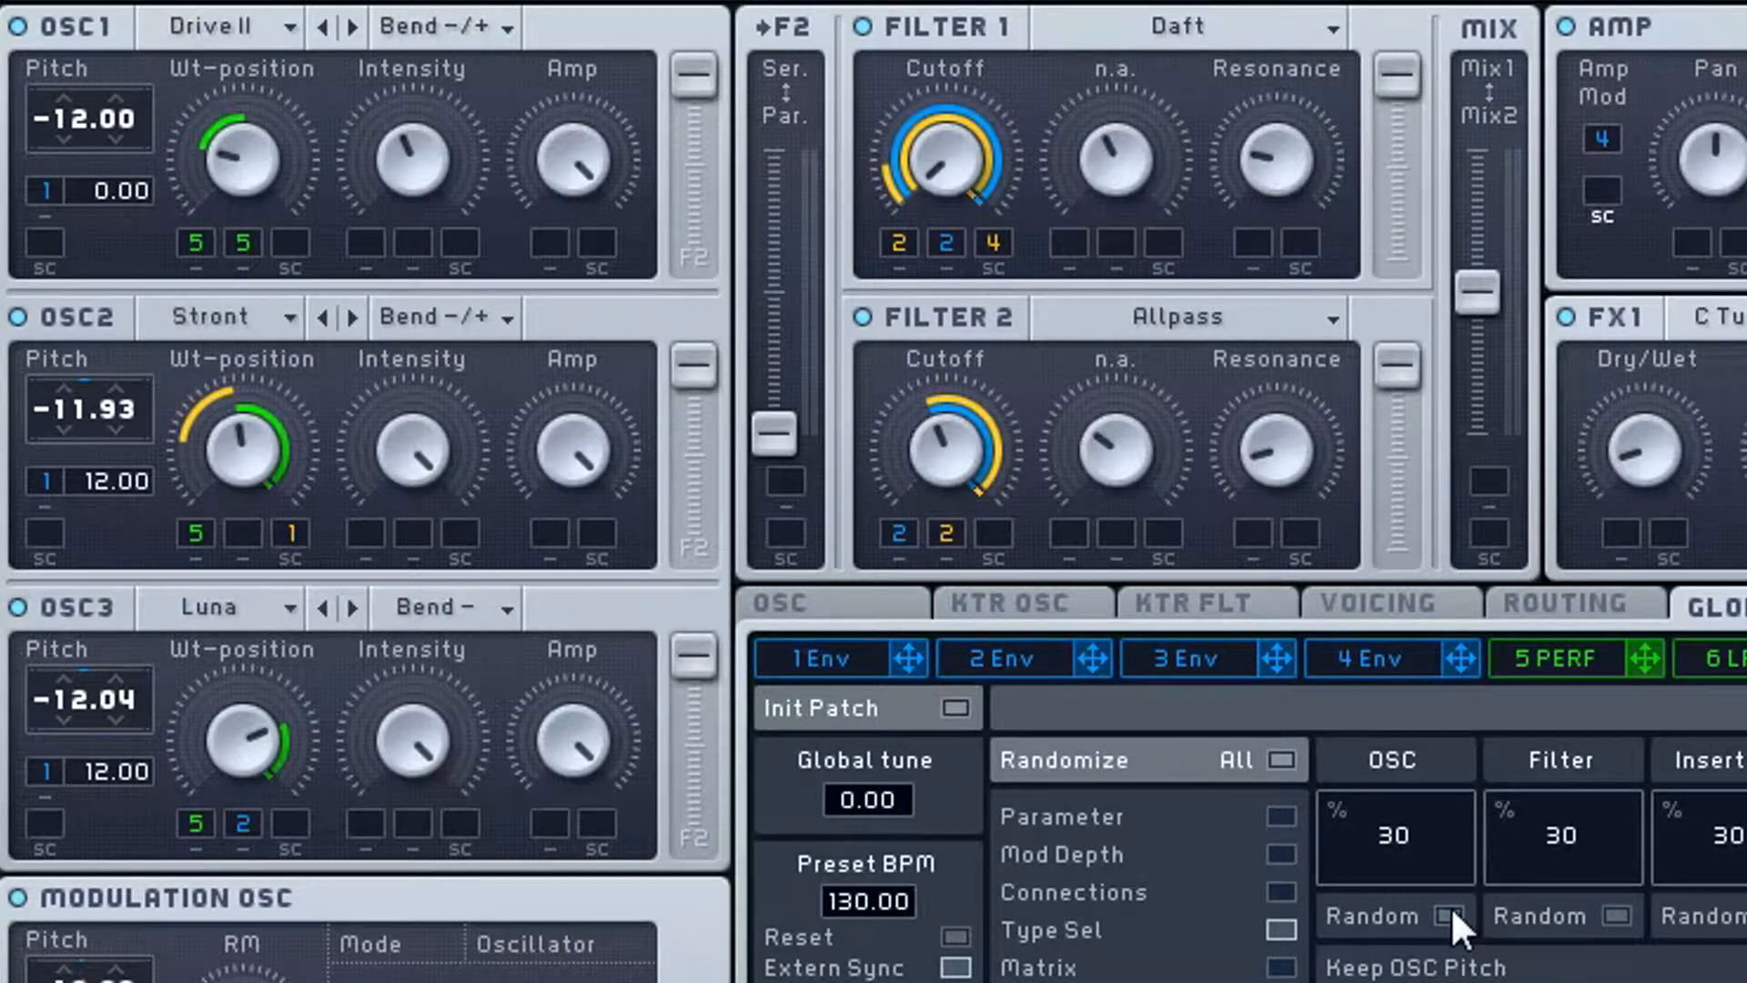
left_click(1452, 910)
left_click(1452, 910)
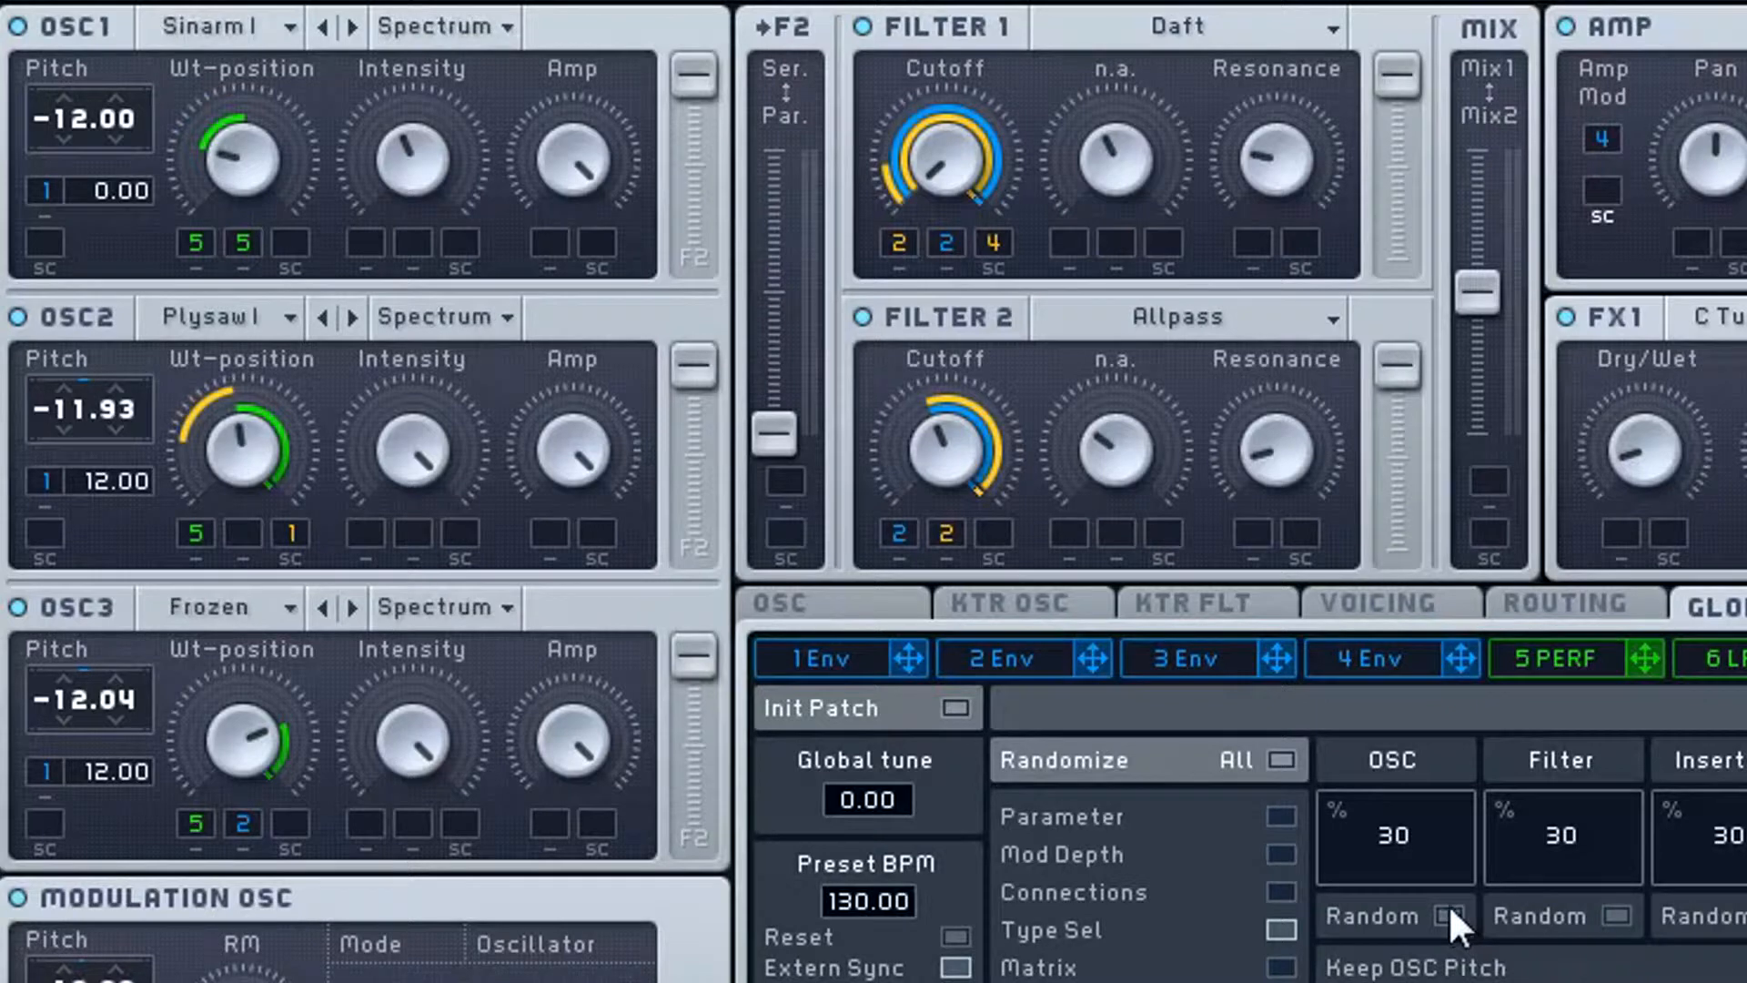
left_click(1449, 910)
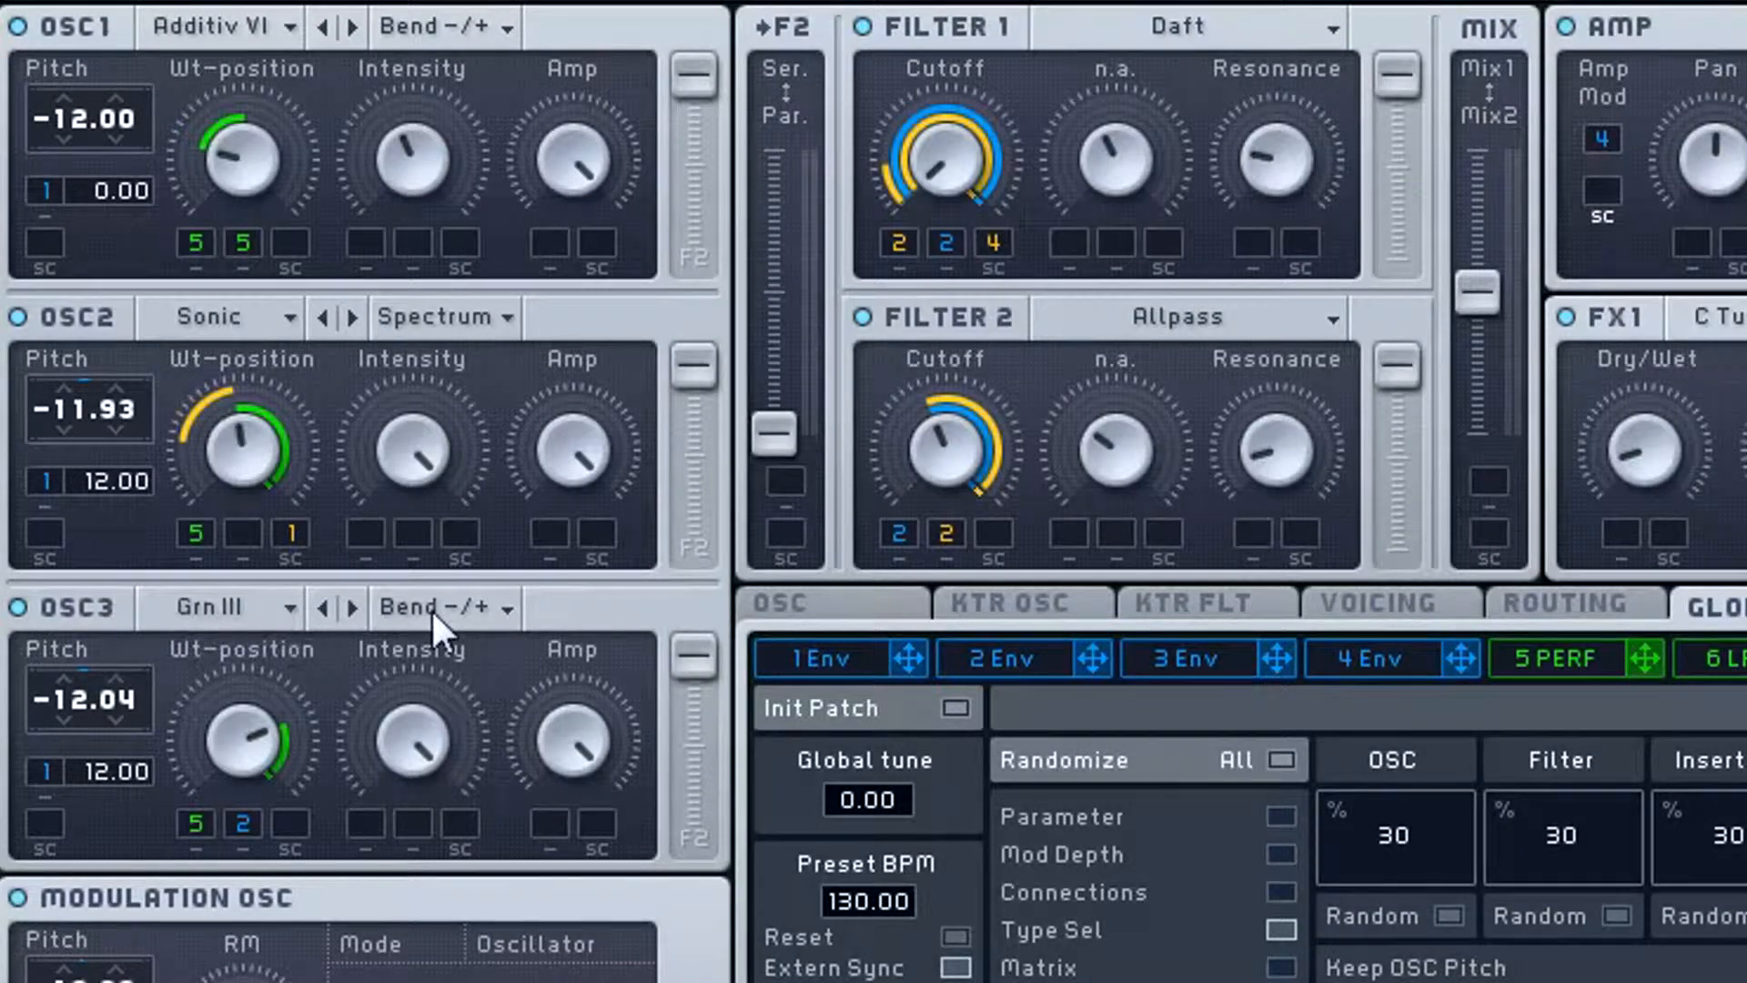
- Examine the Spectrum, Bend and Formant mode options of OSC3, keeping Bend -/+
left_click(455, 606)
left_click(473, 598)
left_click(473, 599)
left_click(539, 610)
left_click(466, 613)
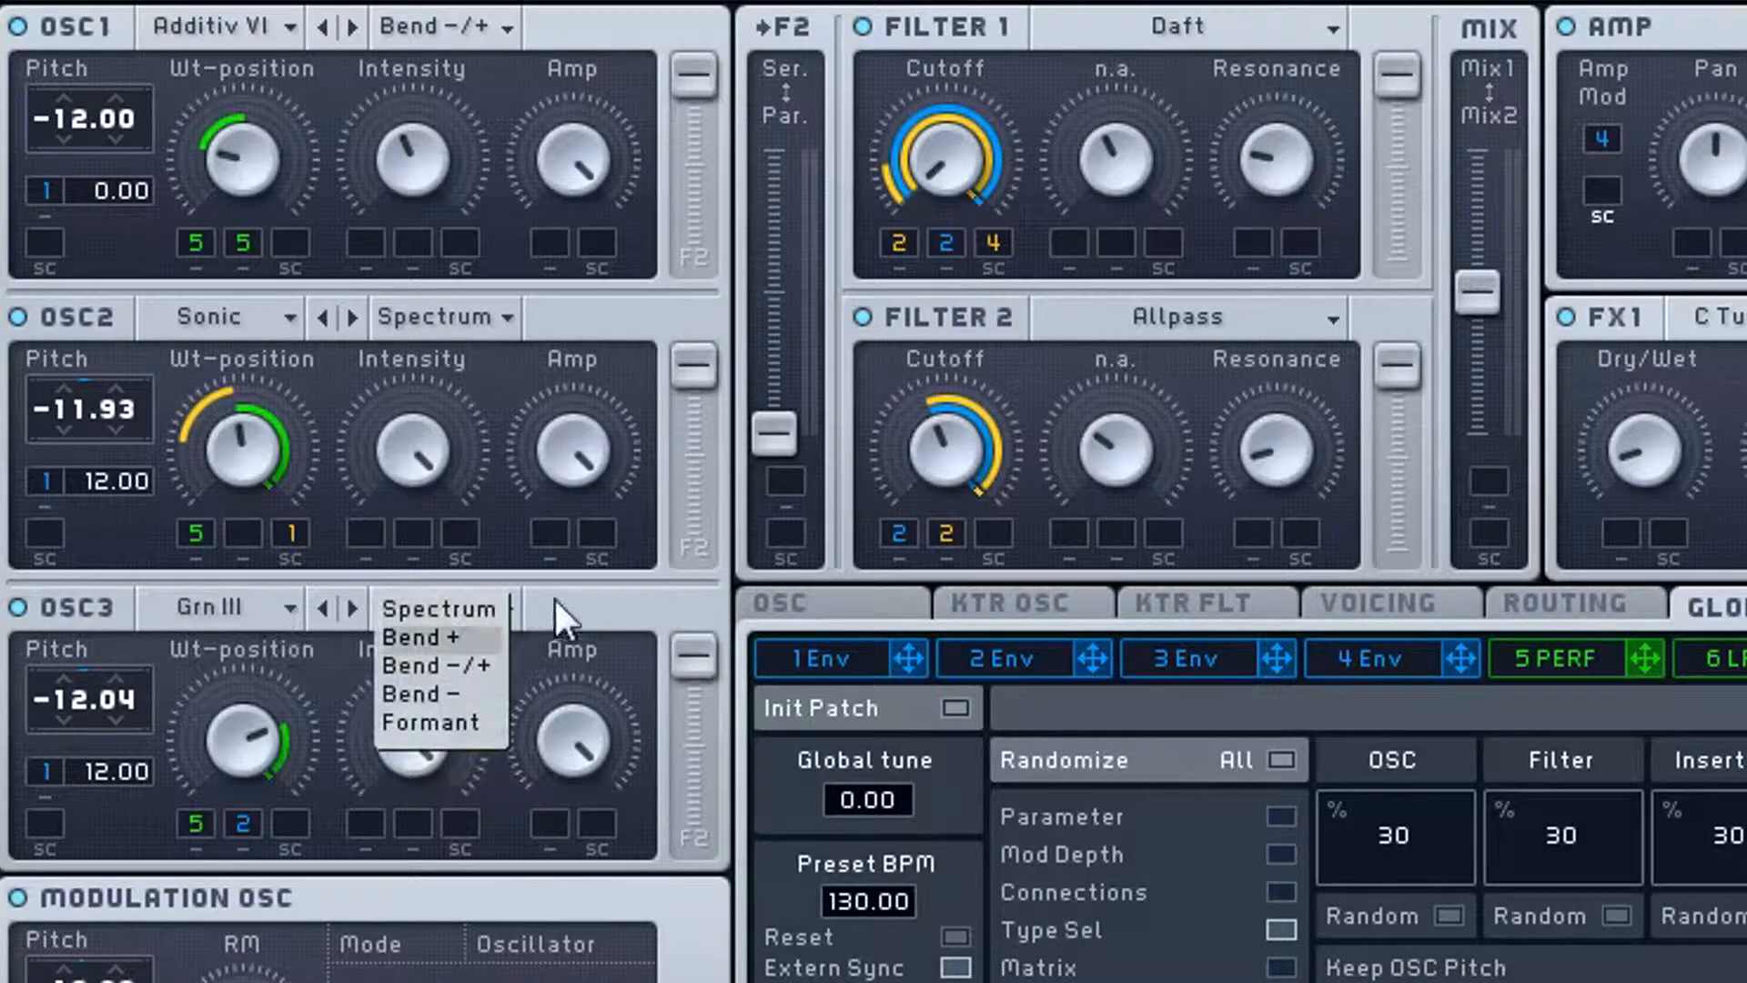
left_click(554, 599)
left_click(446, 615)
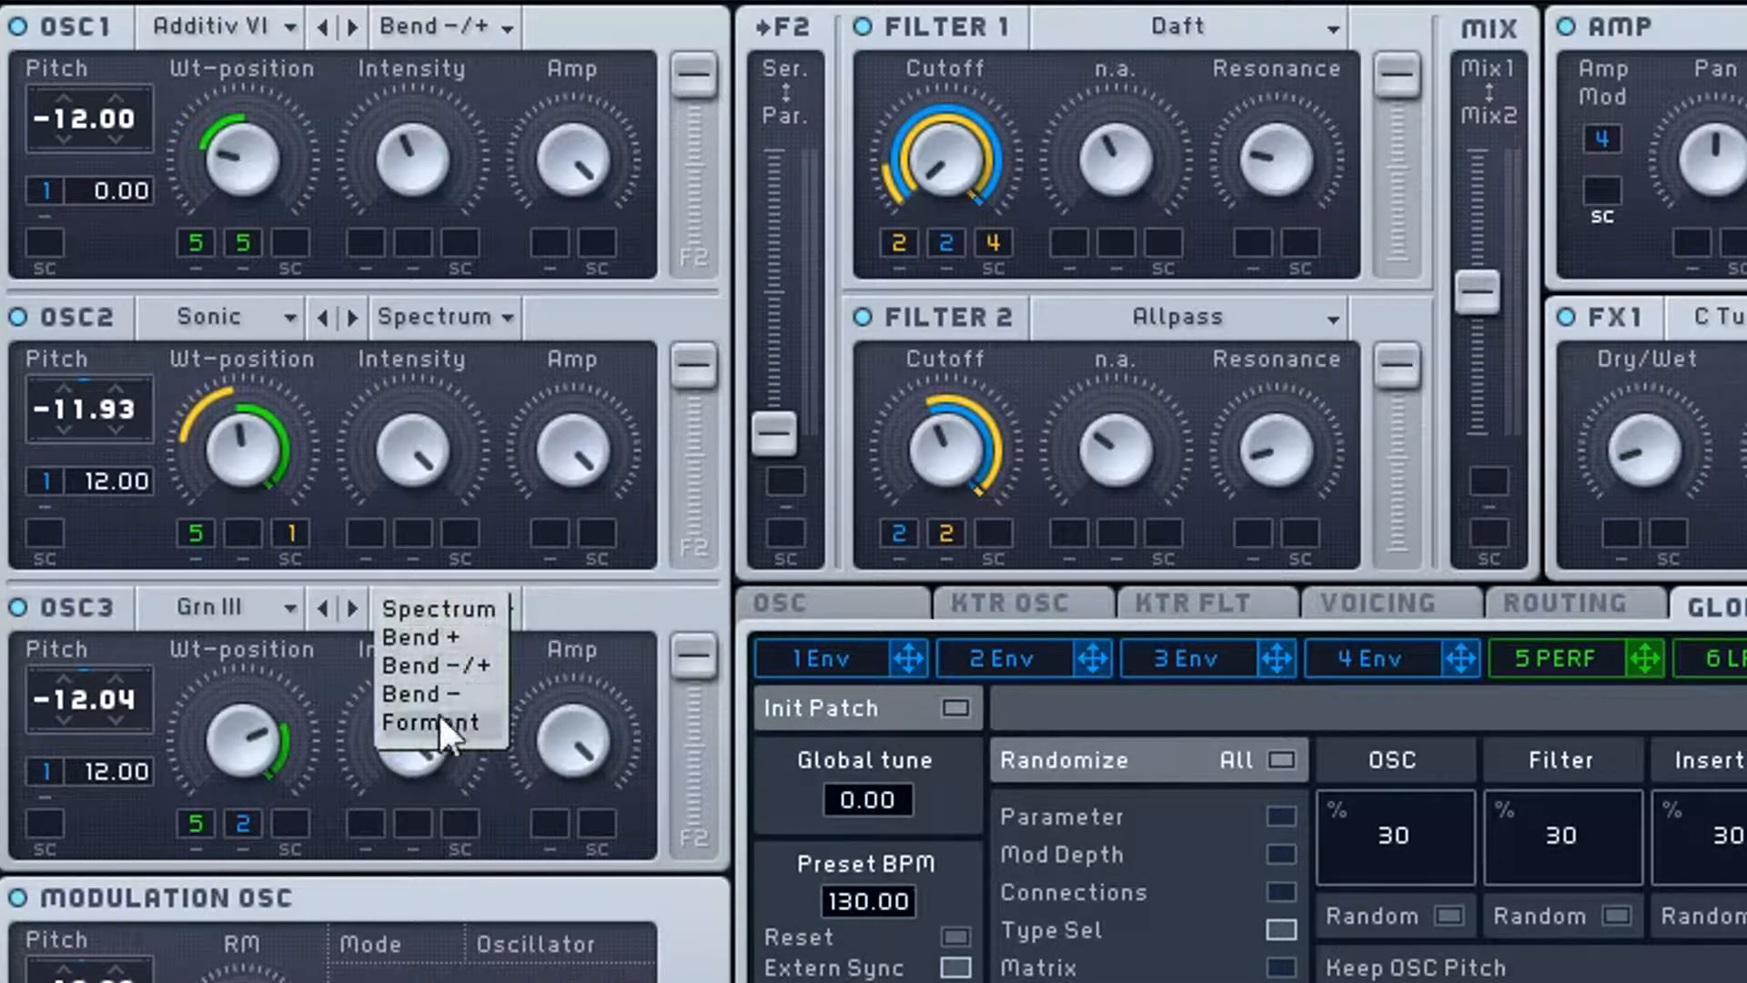
left_click(570, 609)
left_click(473, 606)
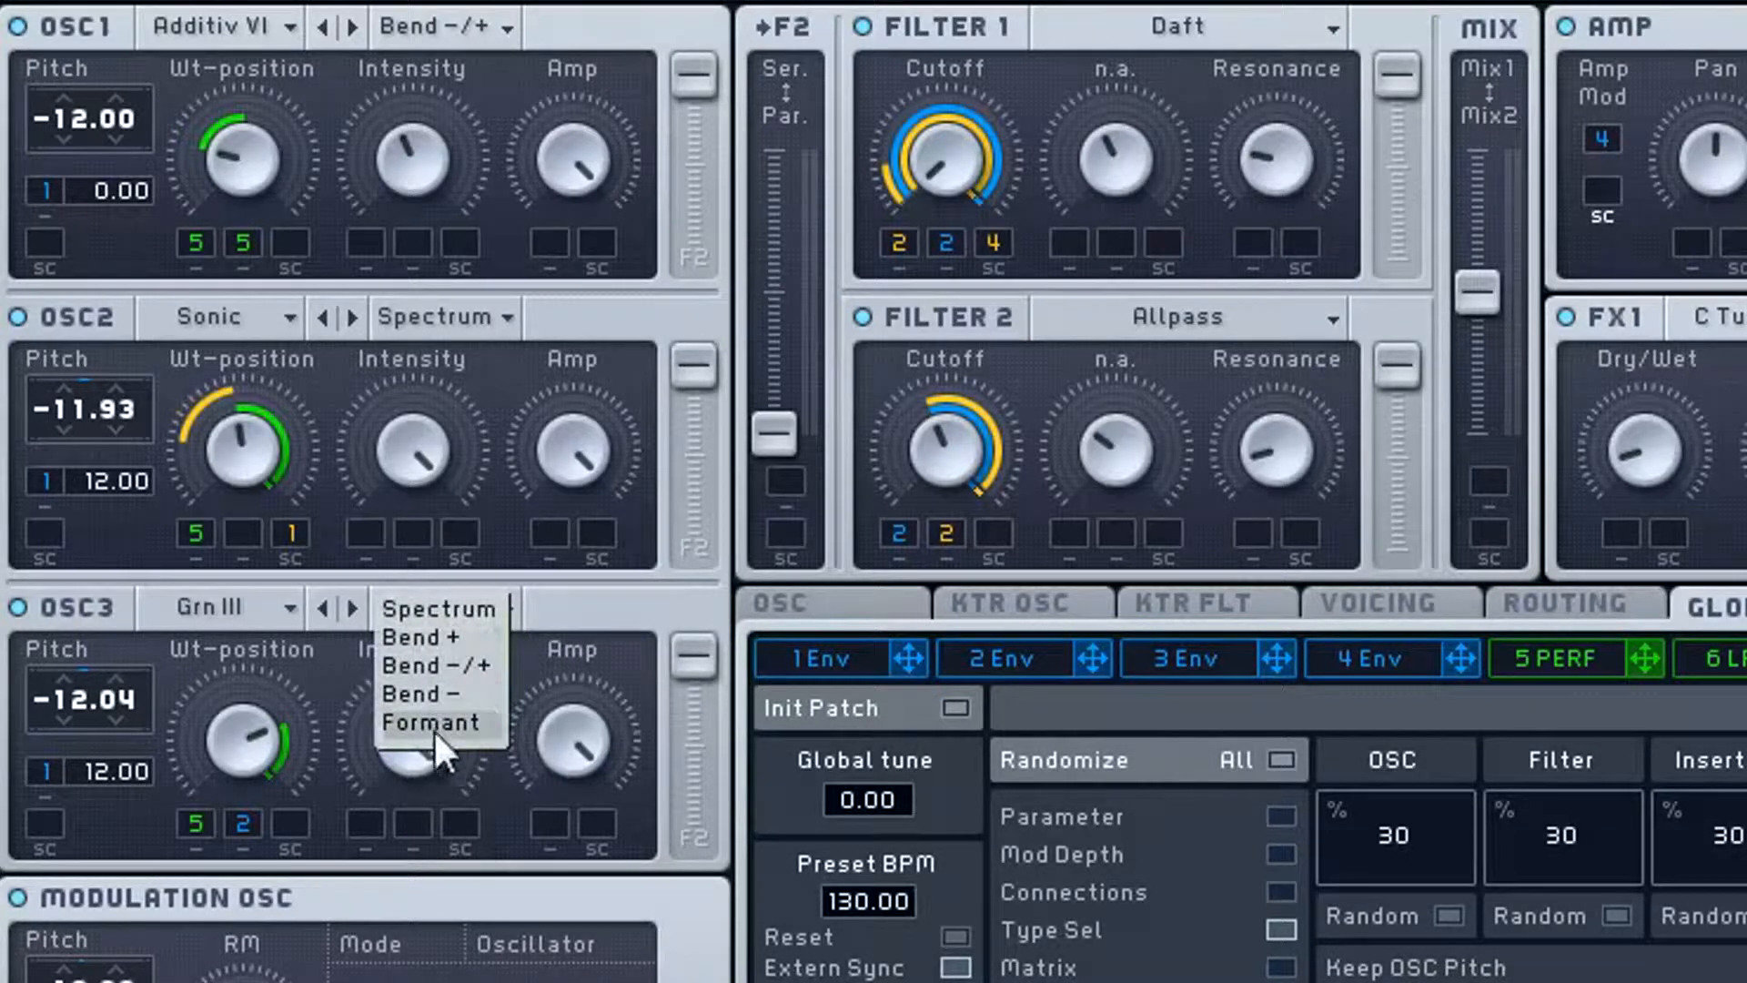
left_click(576, 604)
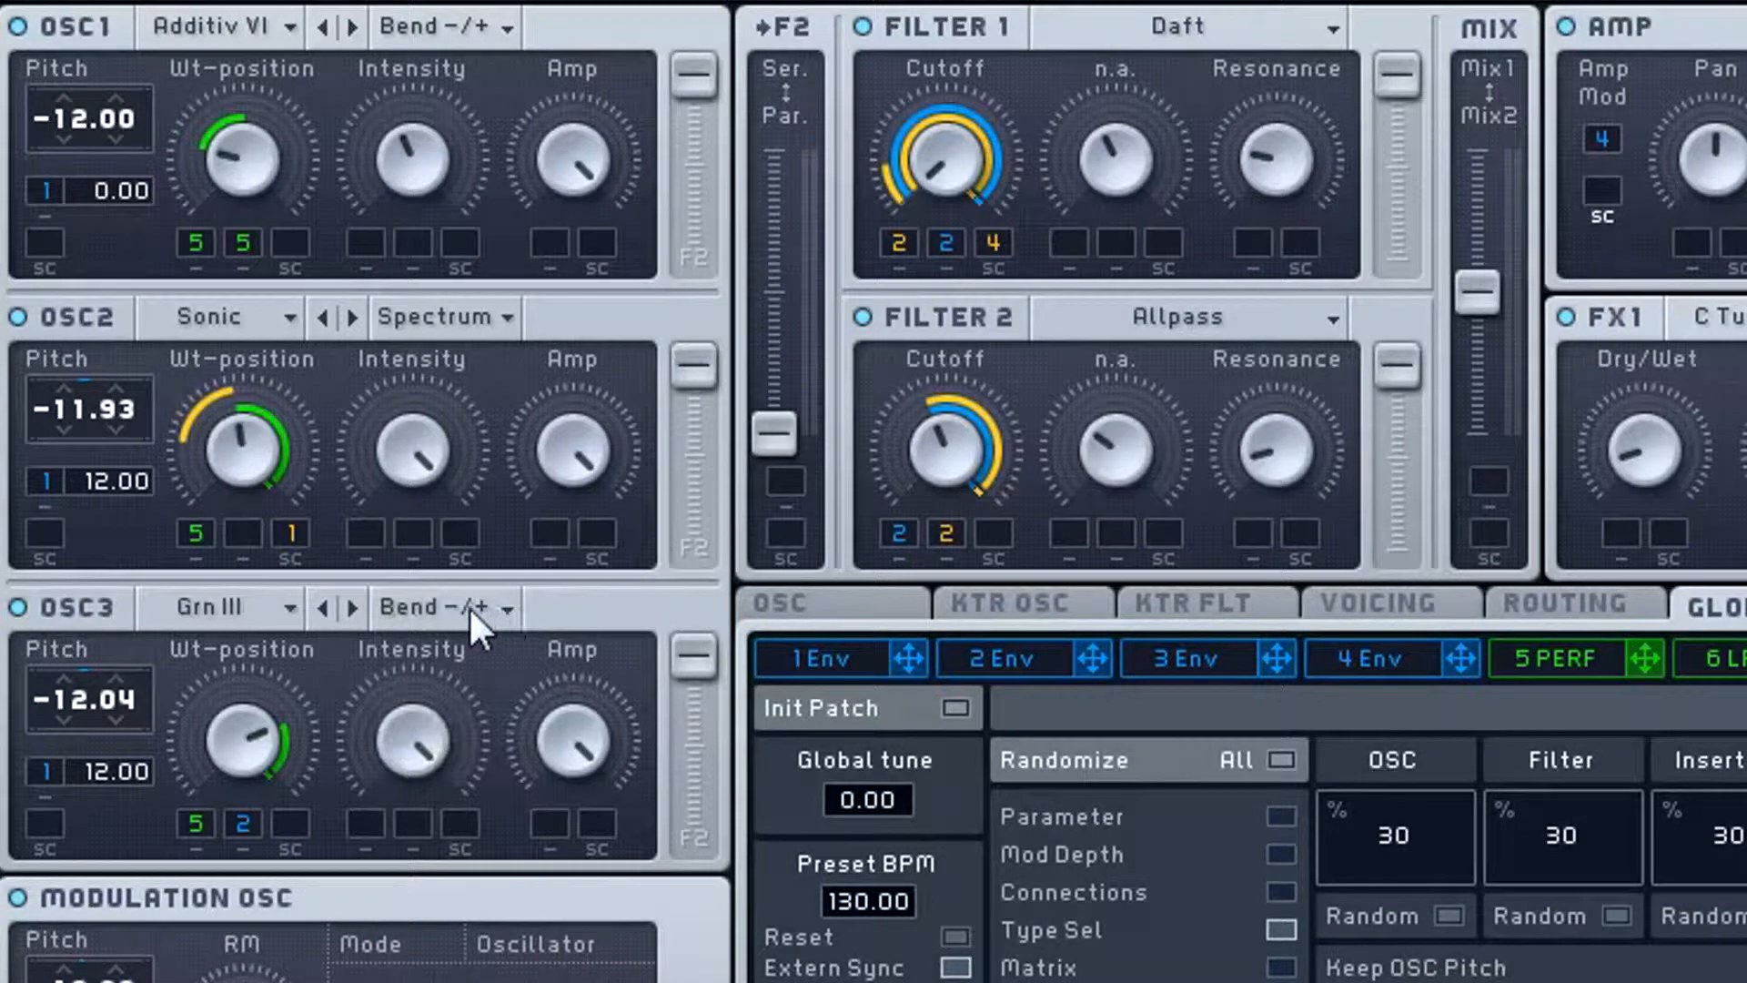
- Examine the mode options of OSC3 and the list of noise types, keeping Bend -/+ and Power
left_click(468, 606)
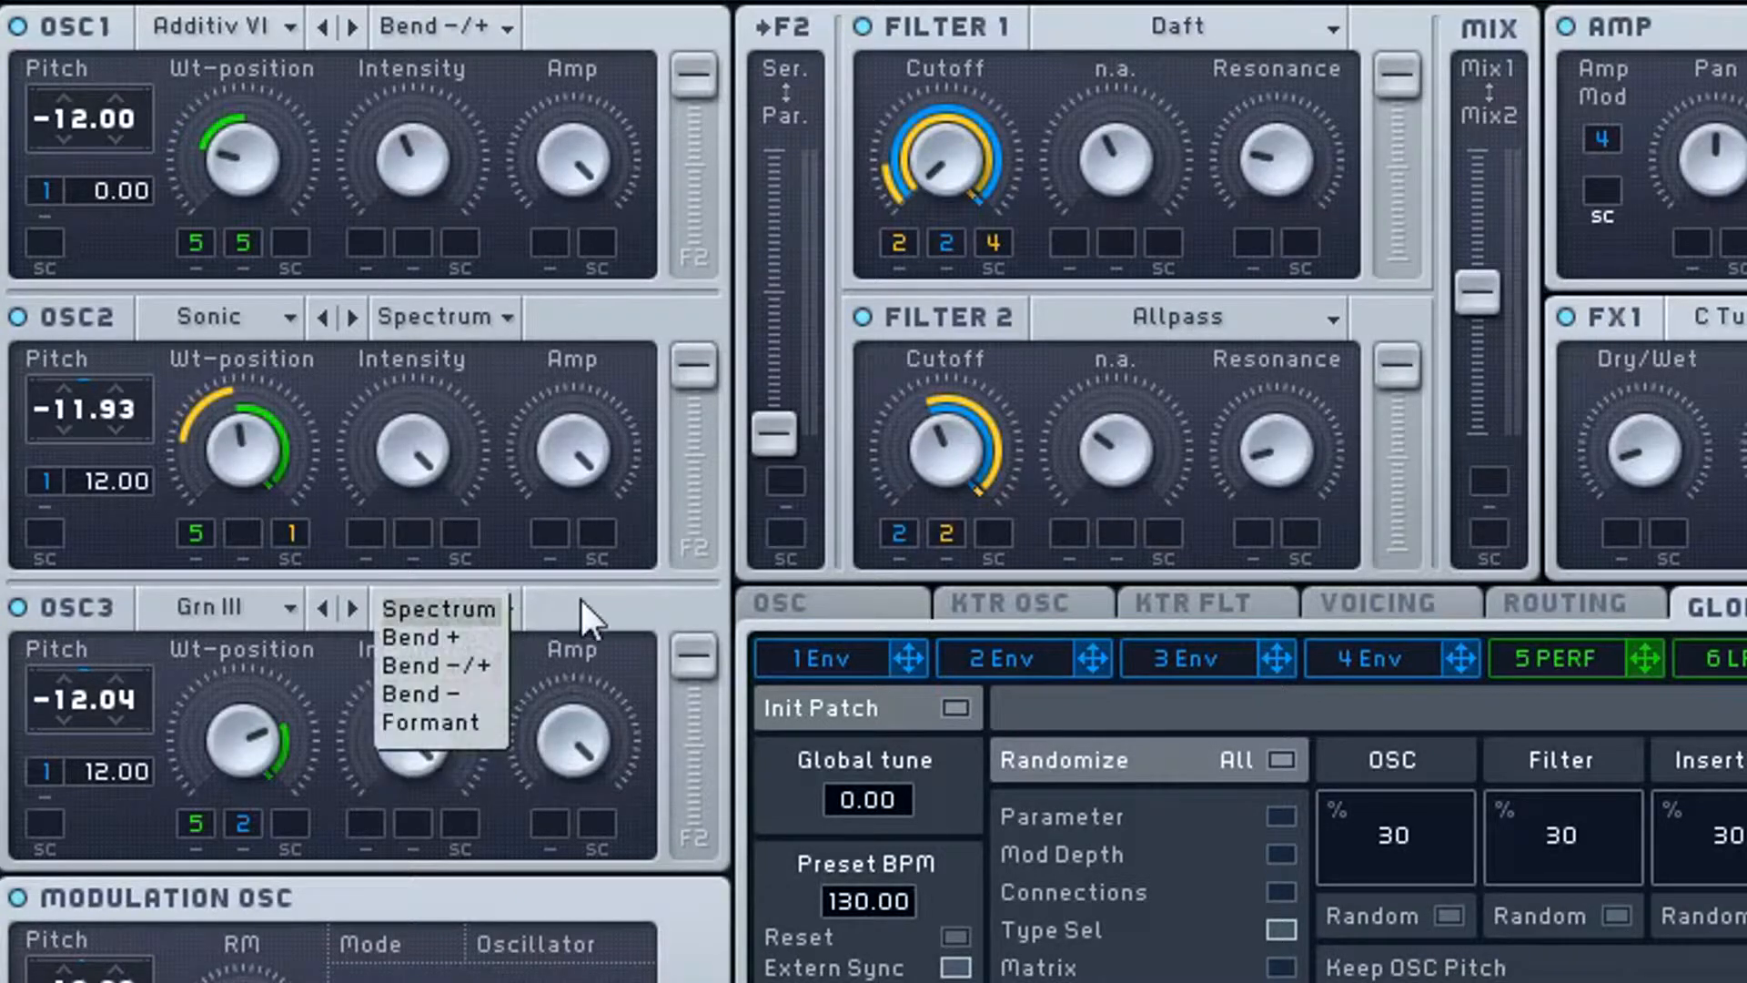
left_click(581, 600)
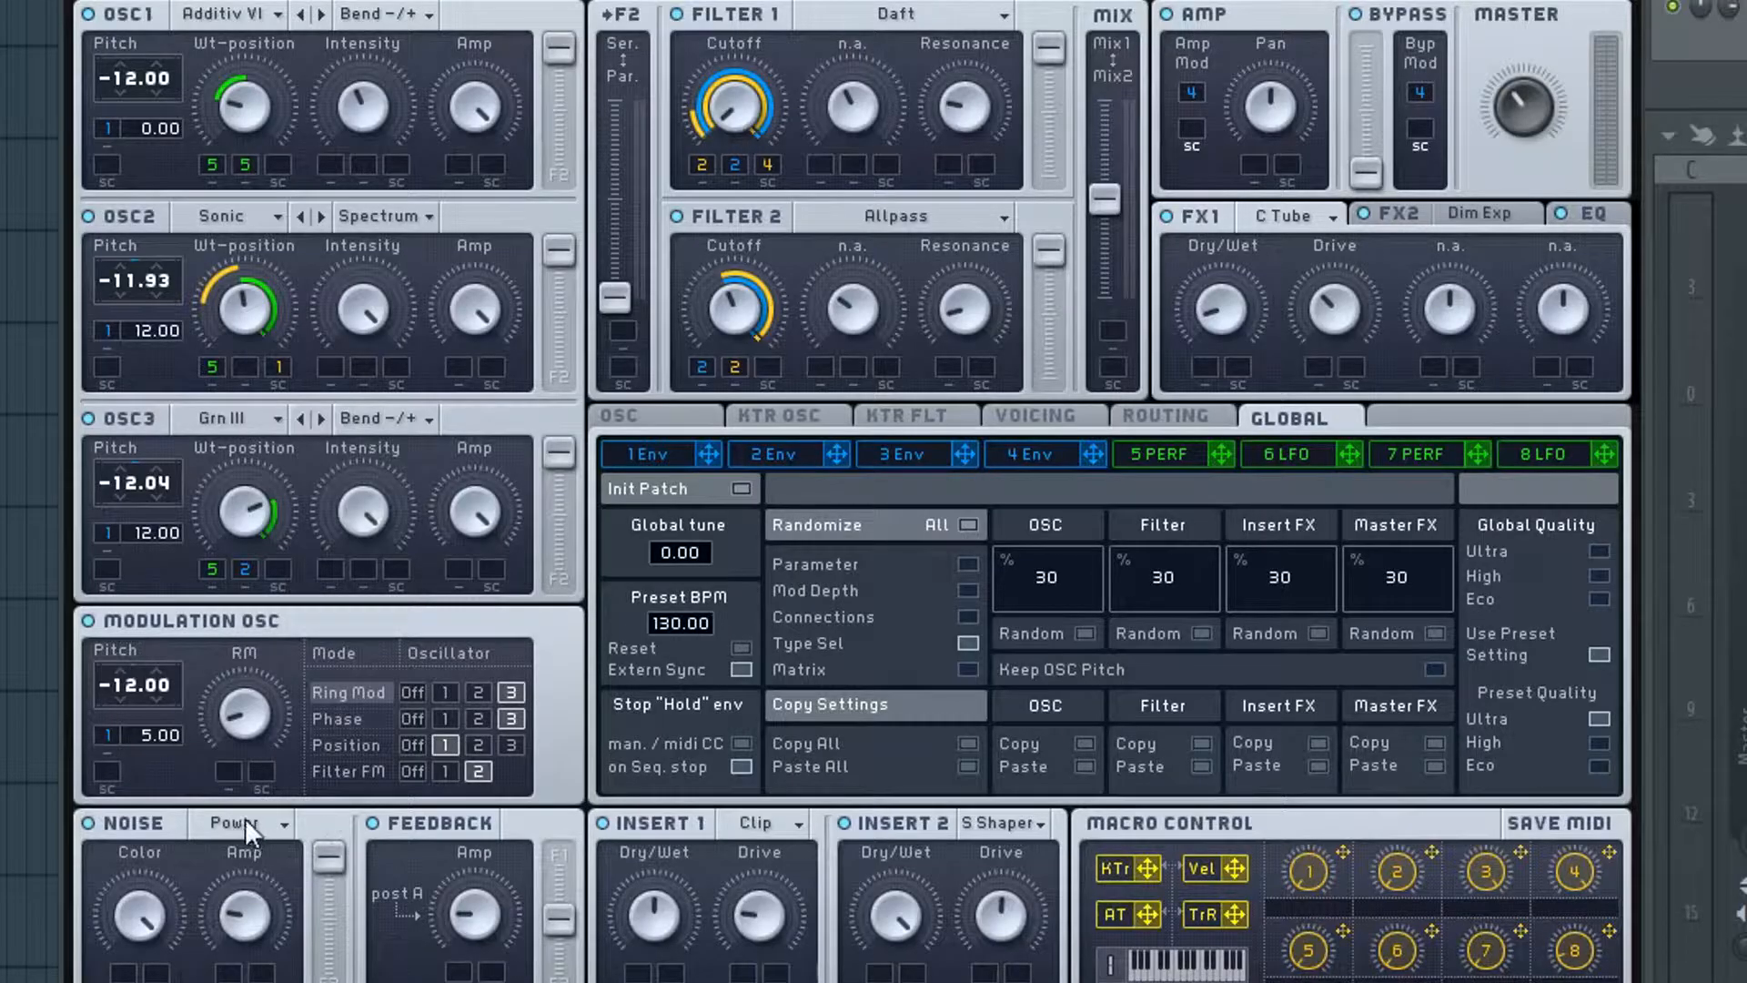
left_click(243, 817)
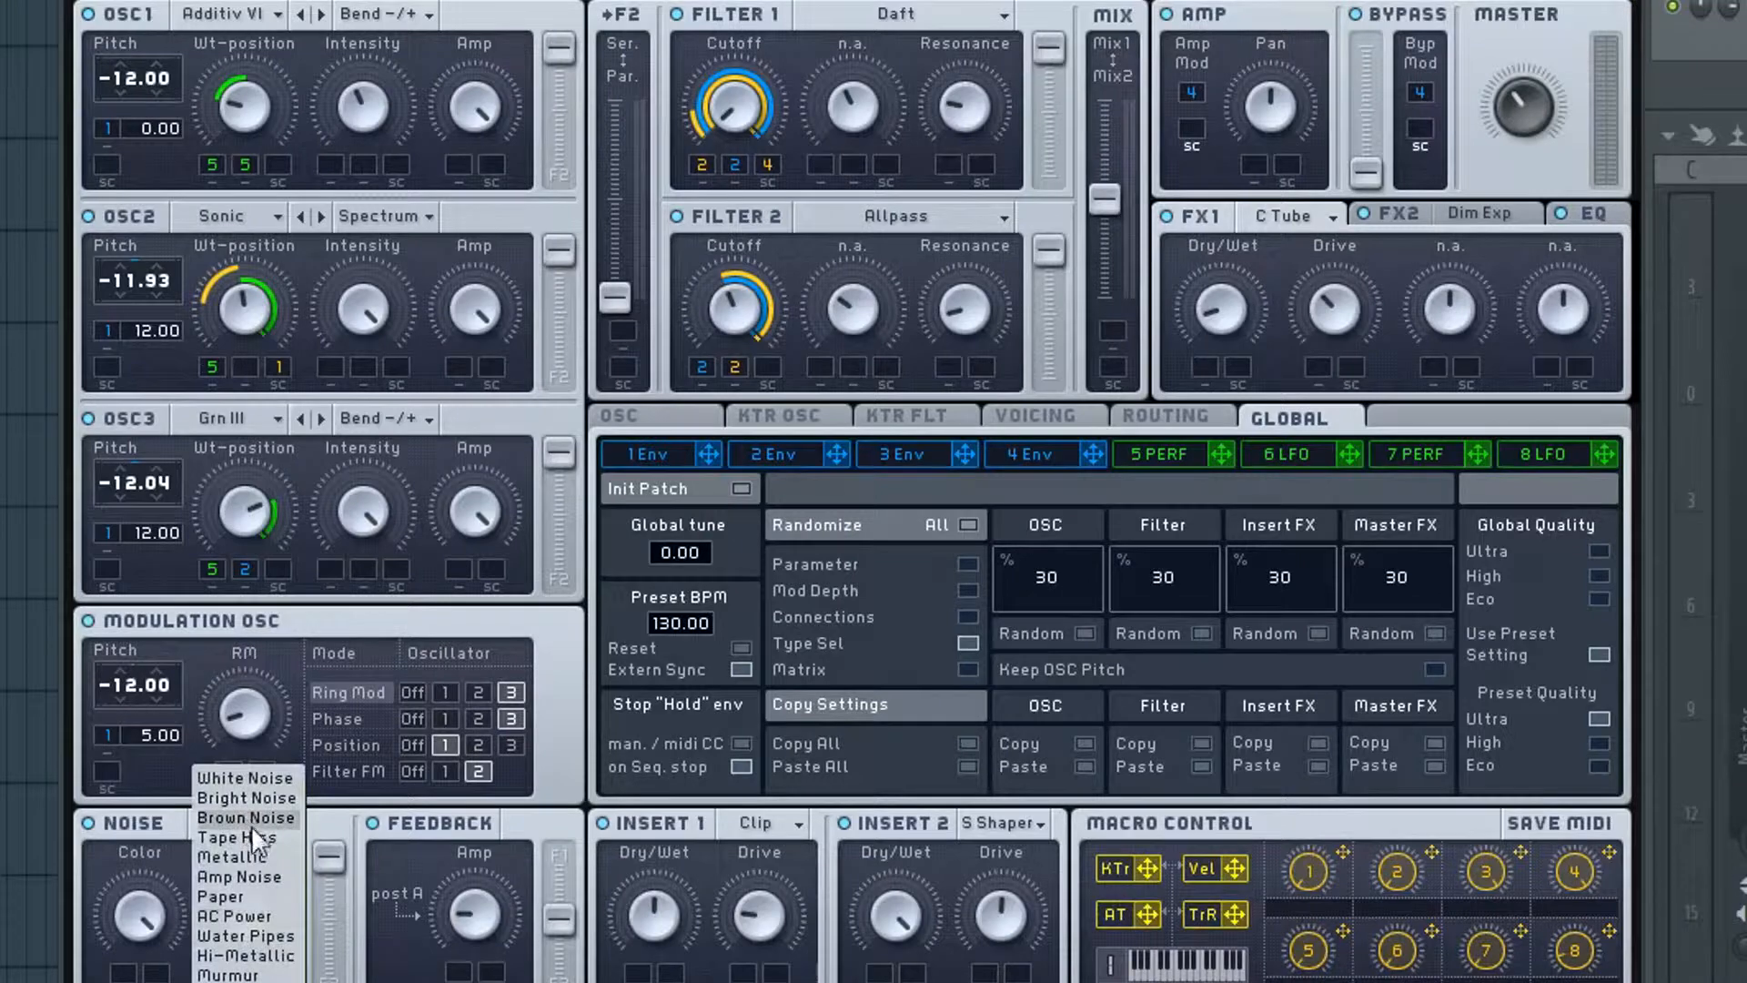
left_click(144, 824)
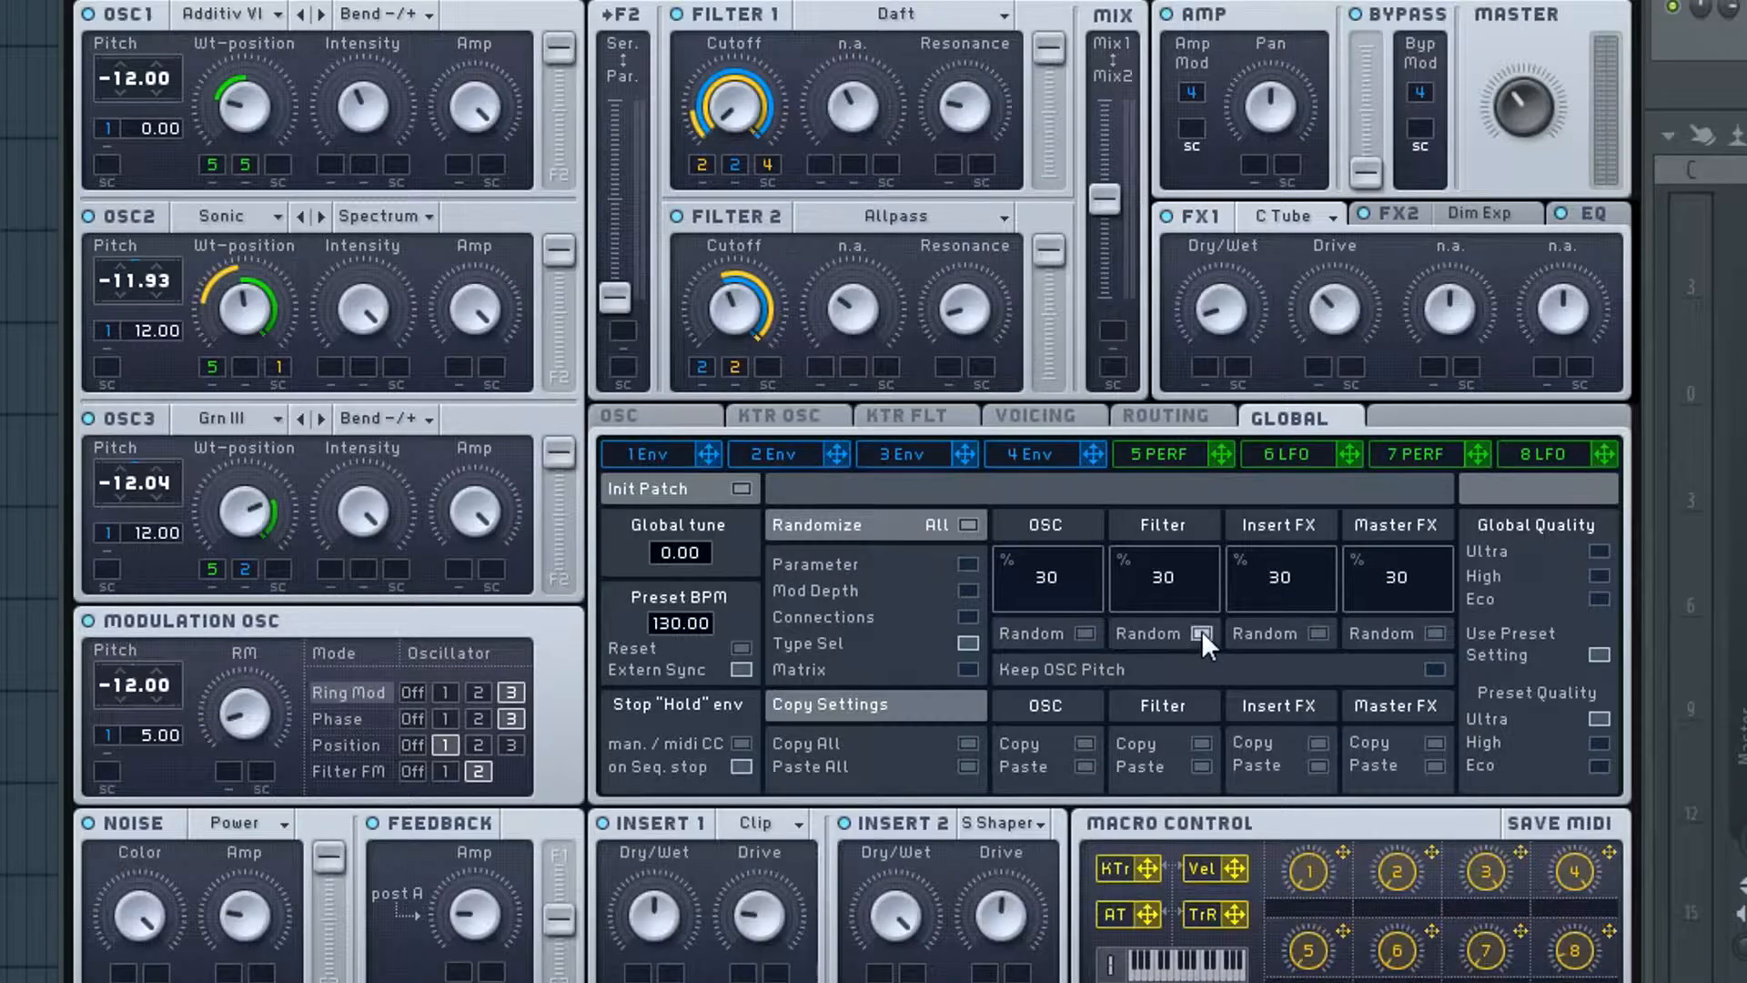
- Randomize the Filter 1 and Filter 2 types several times at 30% with only Type Sel enabled
left_click(1201, 633)
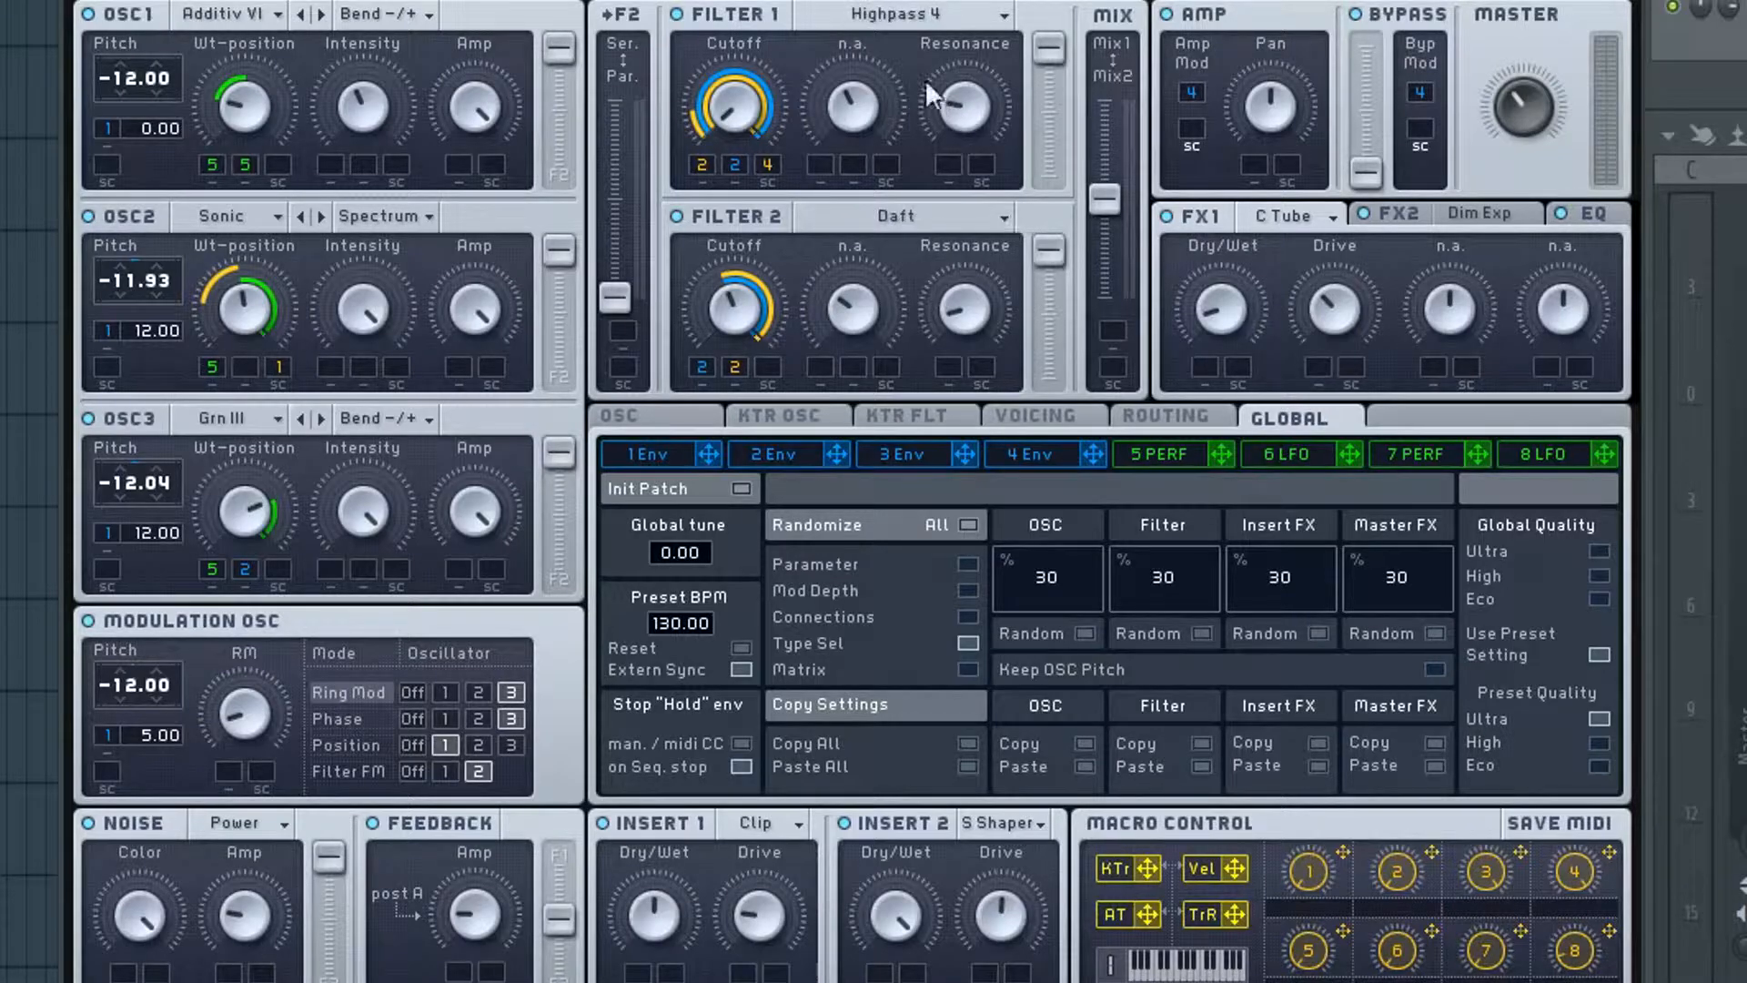
left_click(1207, 632)
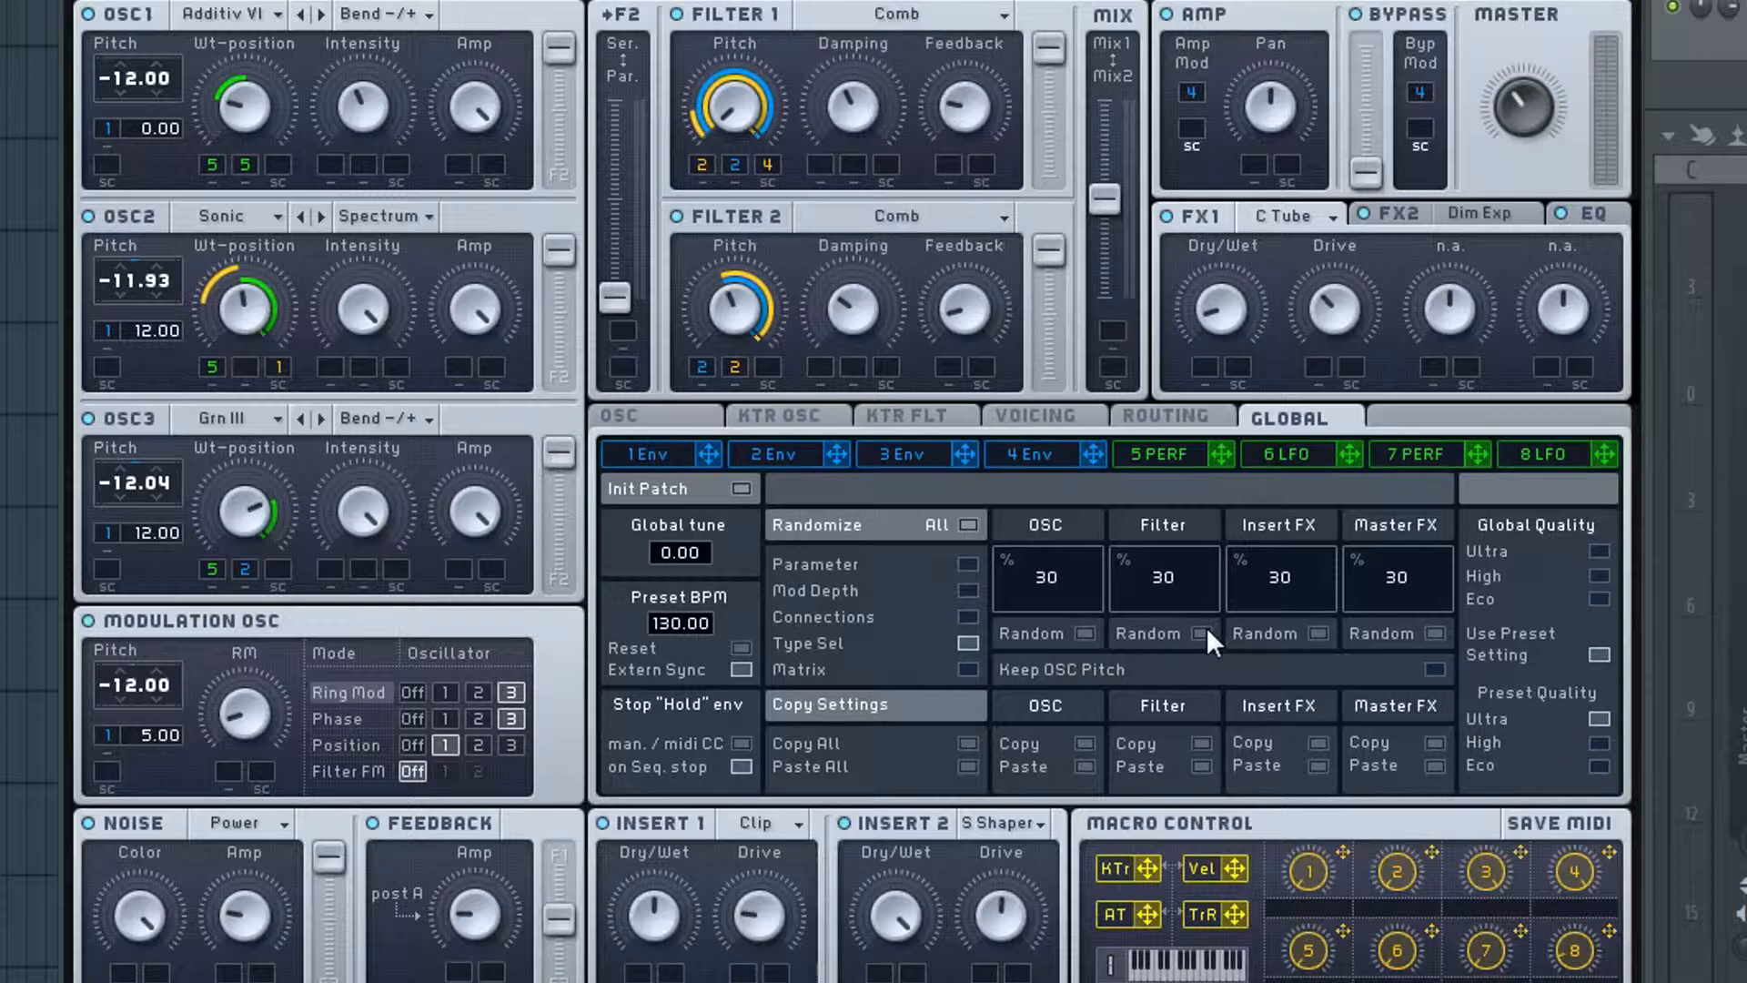
left_click(1203, 633)
left_click(1203, 633)
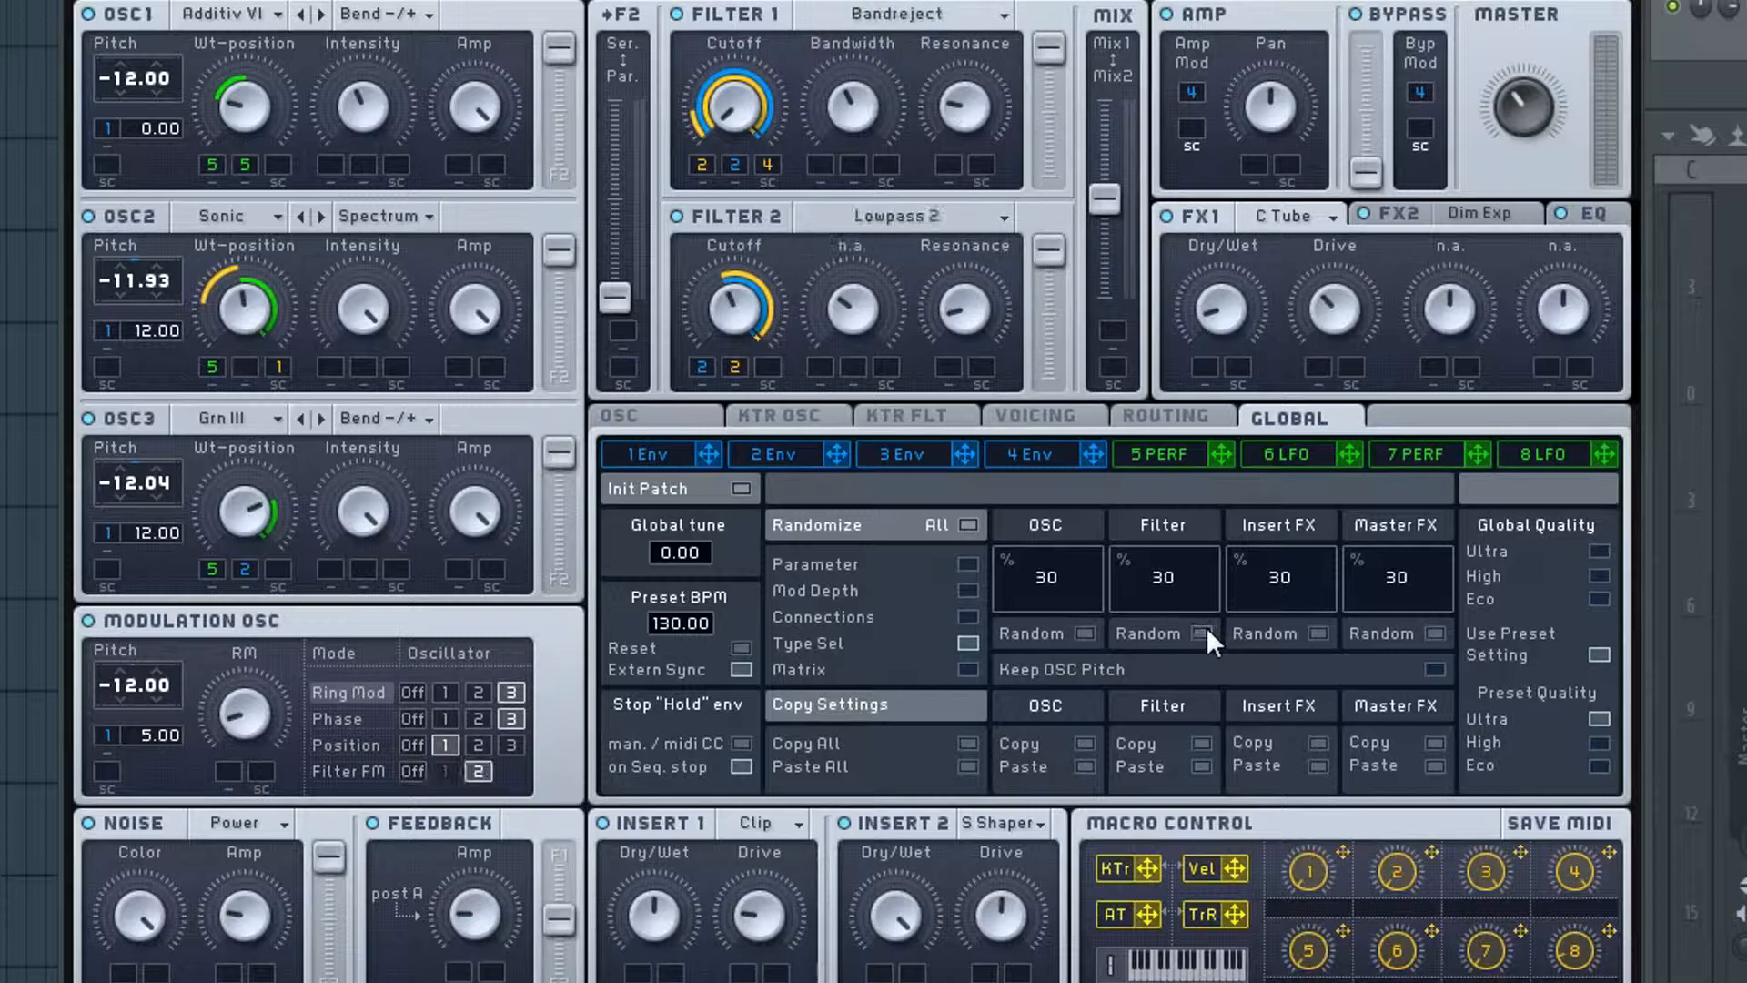
left_click(1203, 632)
left_click(1203, 631)
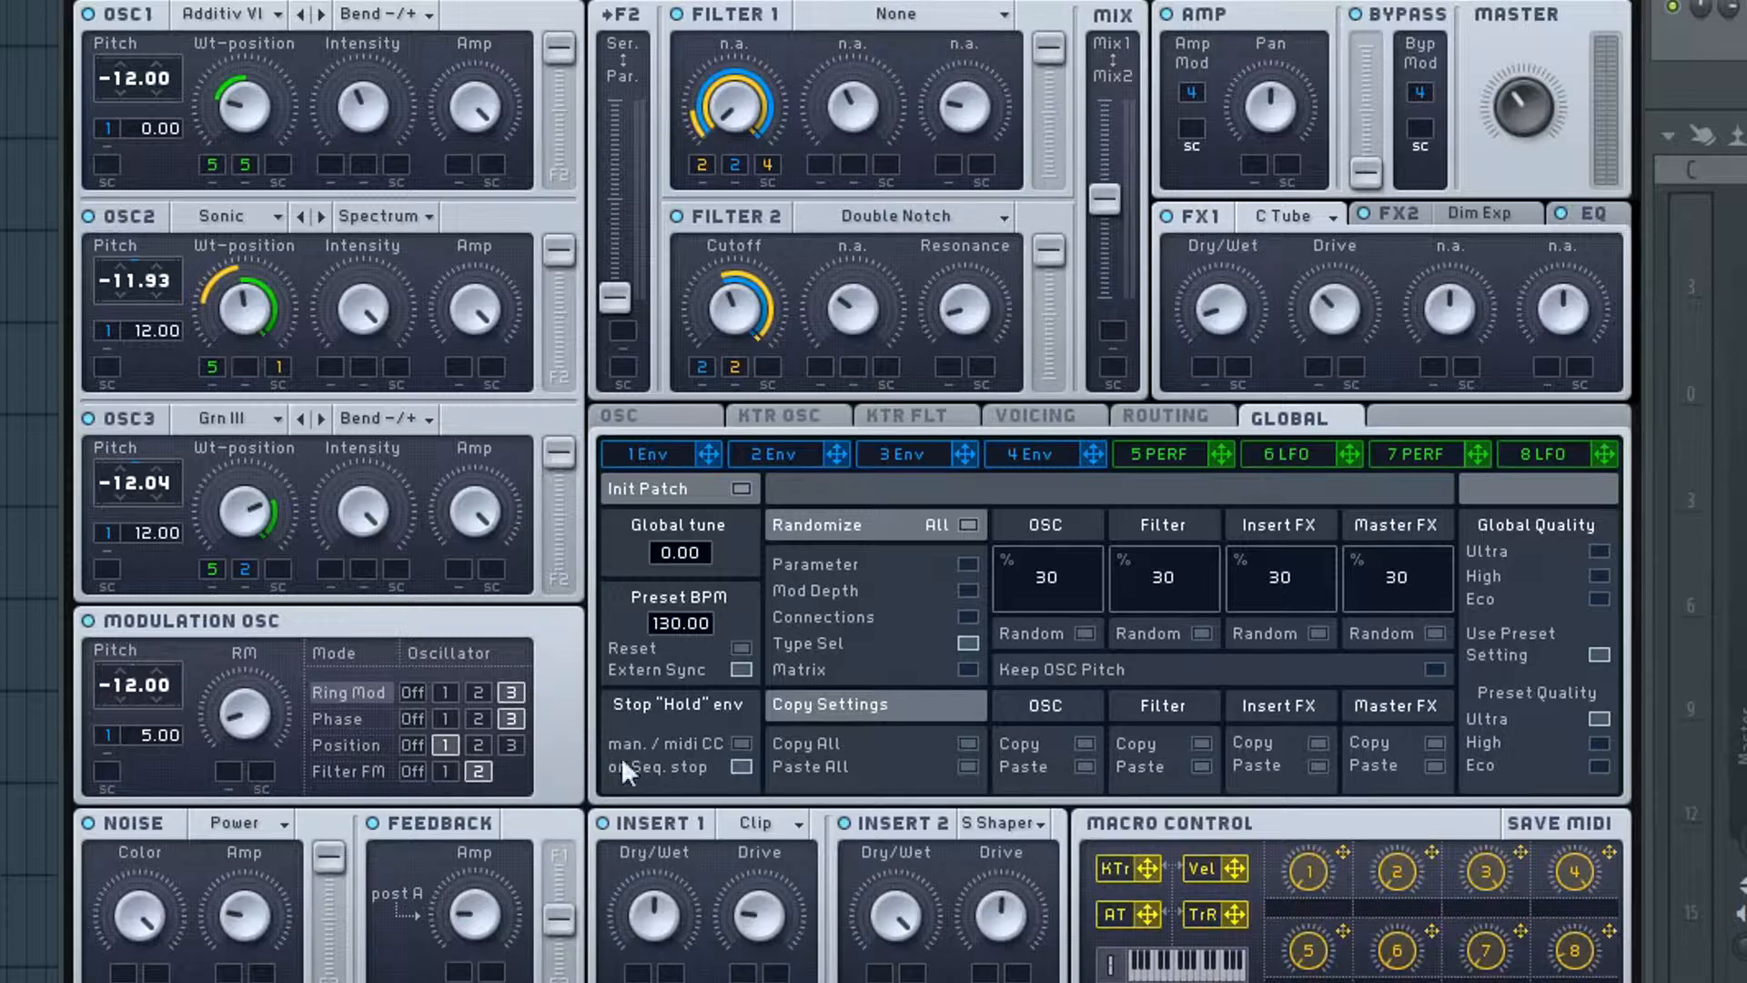
left_click(1203, 633)
left_click(1203, 632)
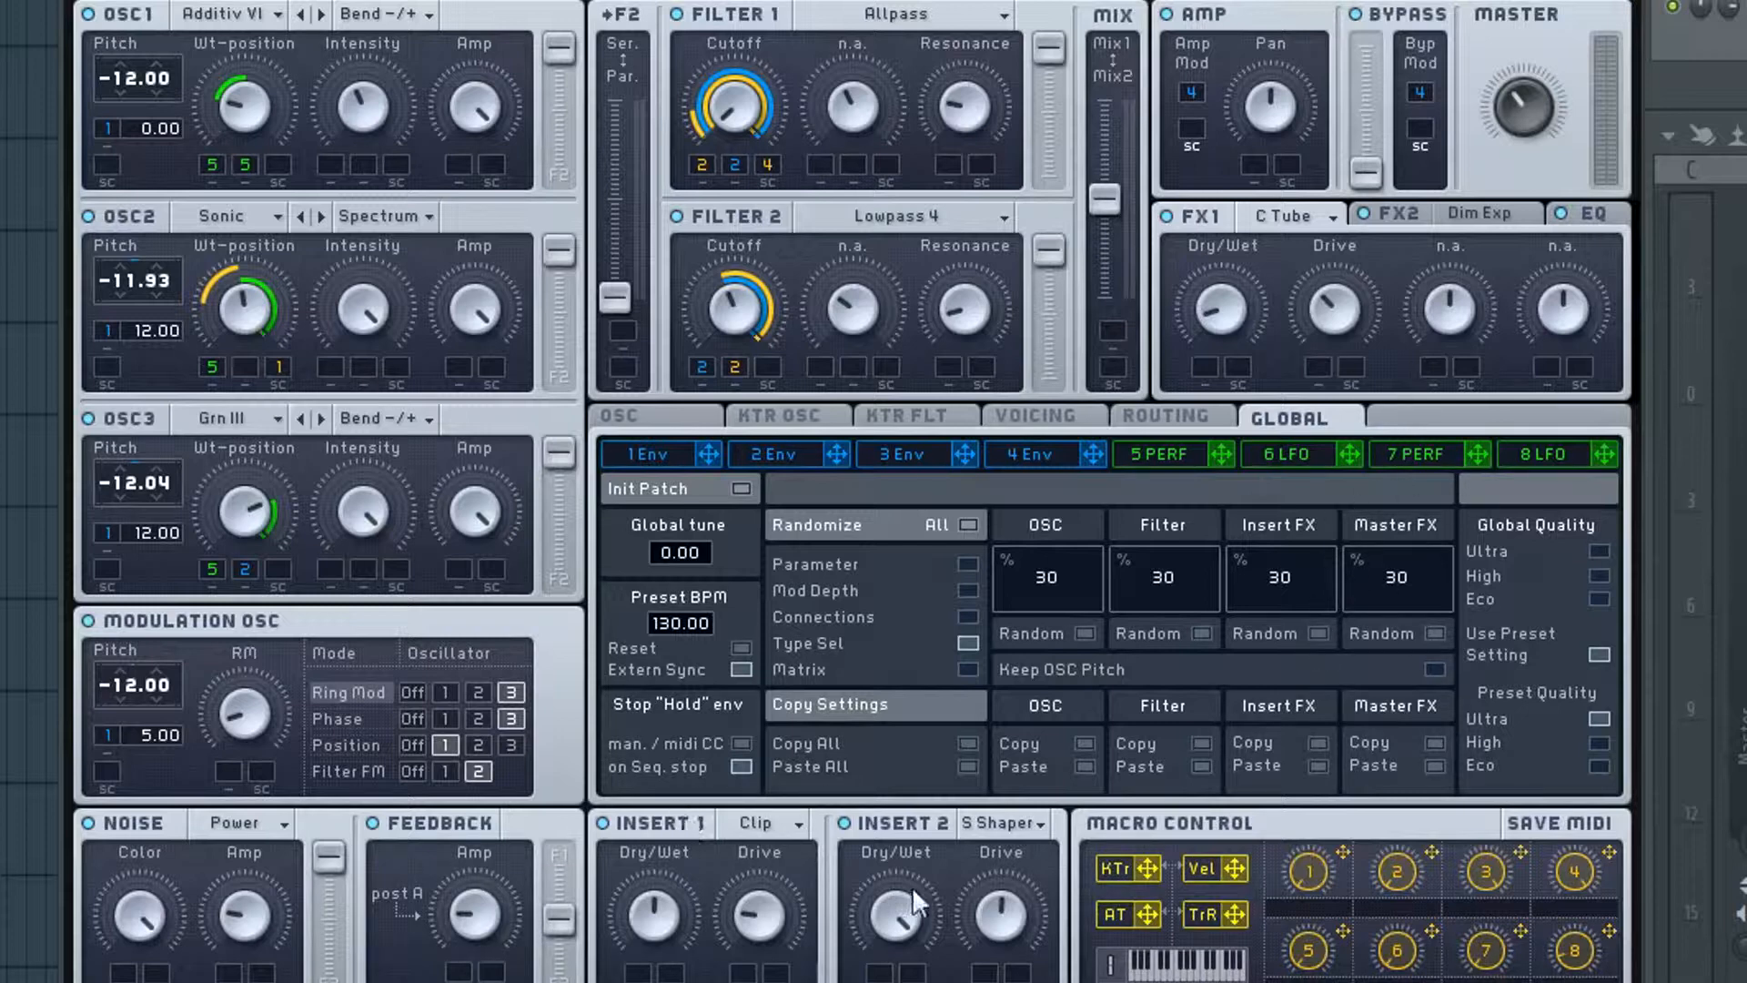
- Randomize the insert and master effect types at 30%, and restore the original patch with Paste All
left_click(1318, 634)
left_click(1317, 634)
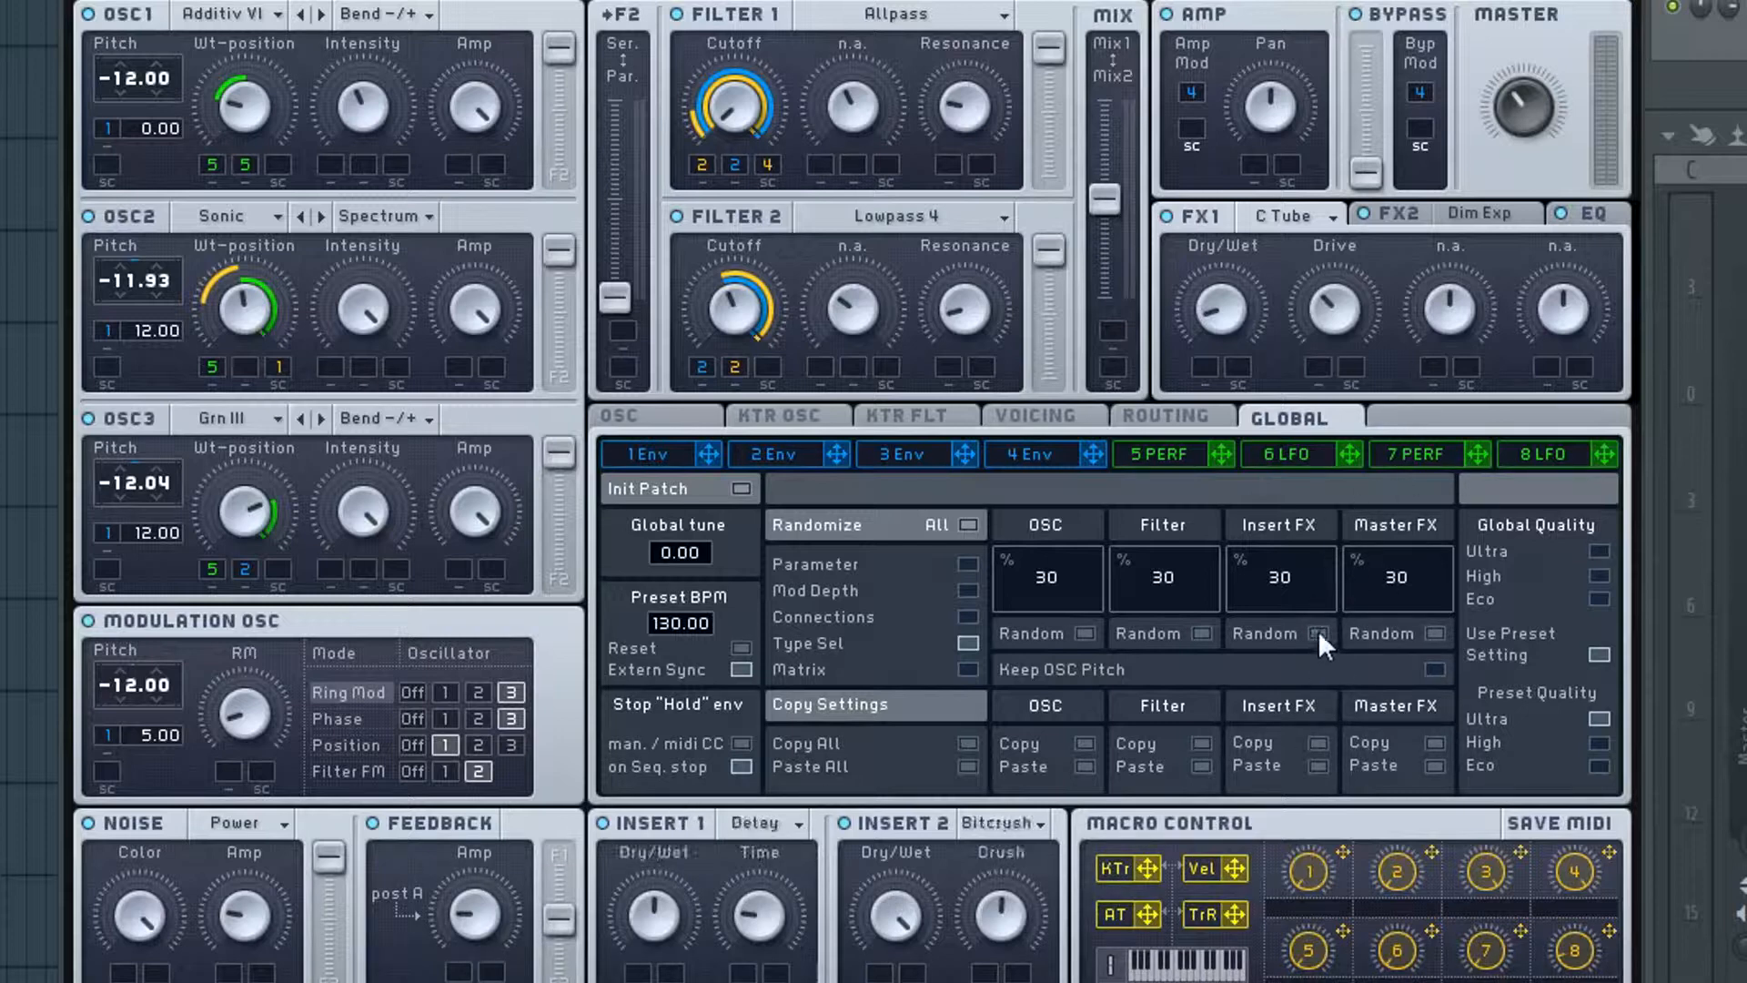
left_click(1436, 632)
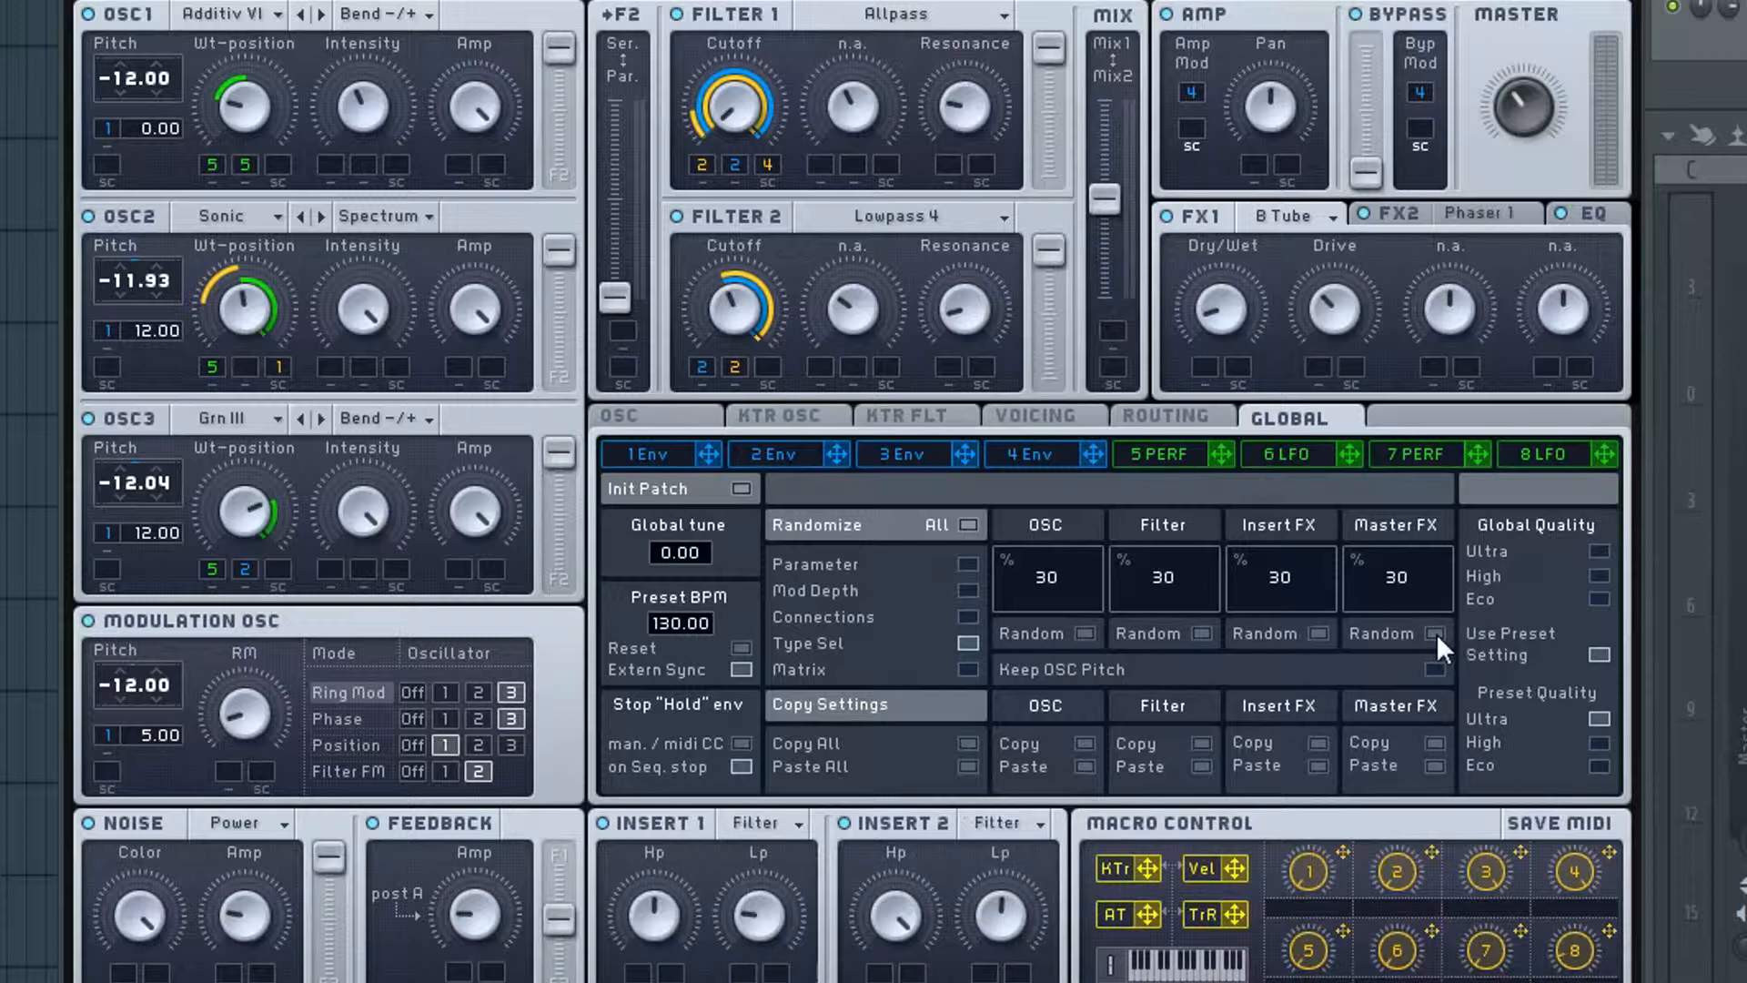
left_click(1433, 633)
left_click(967, 764)
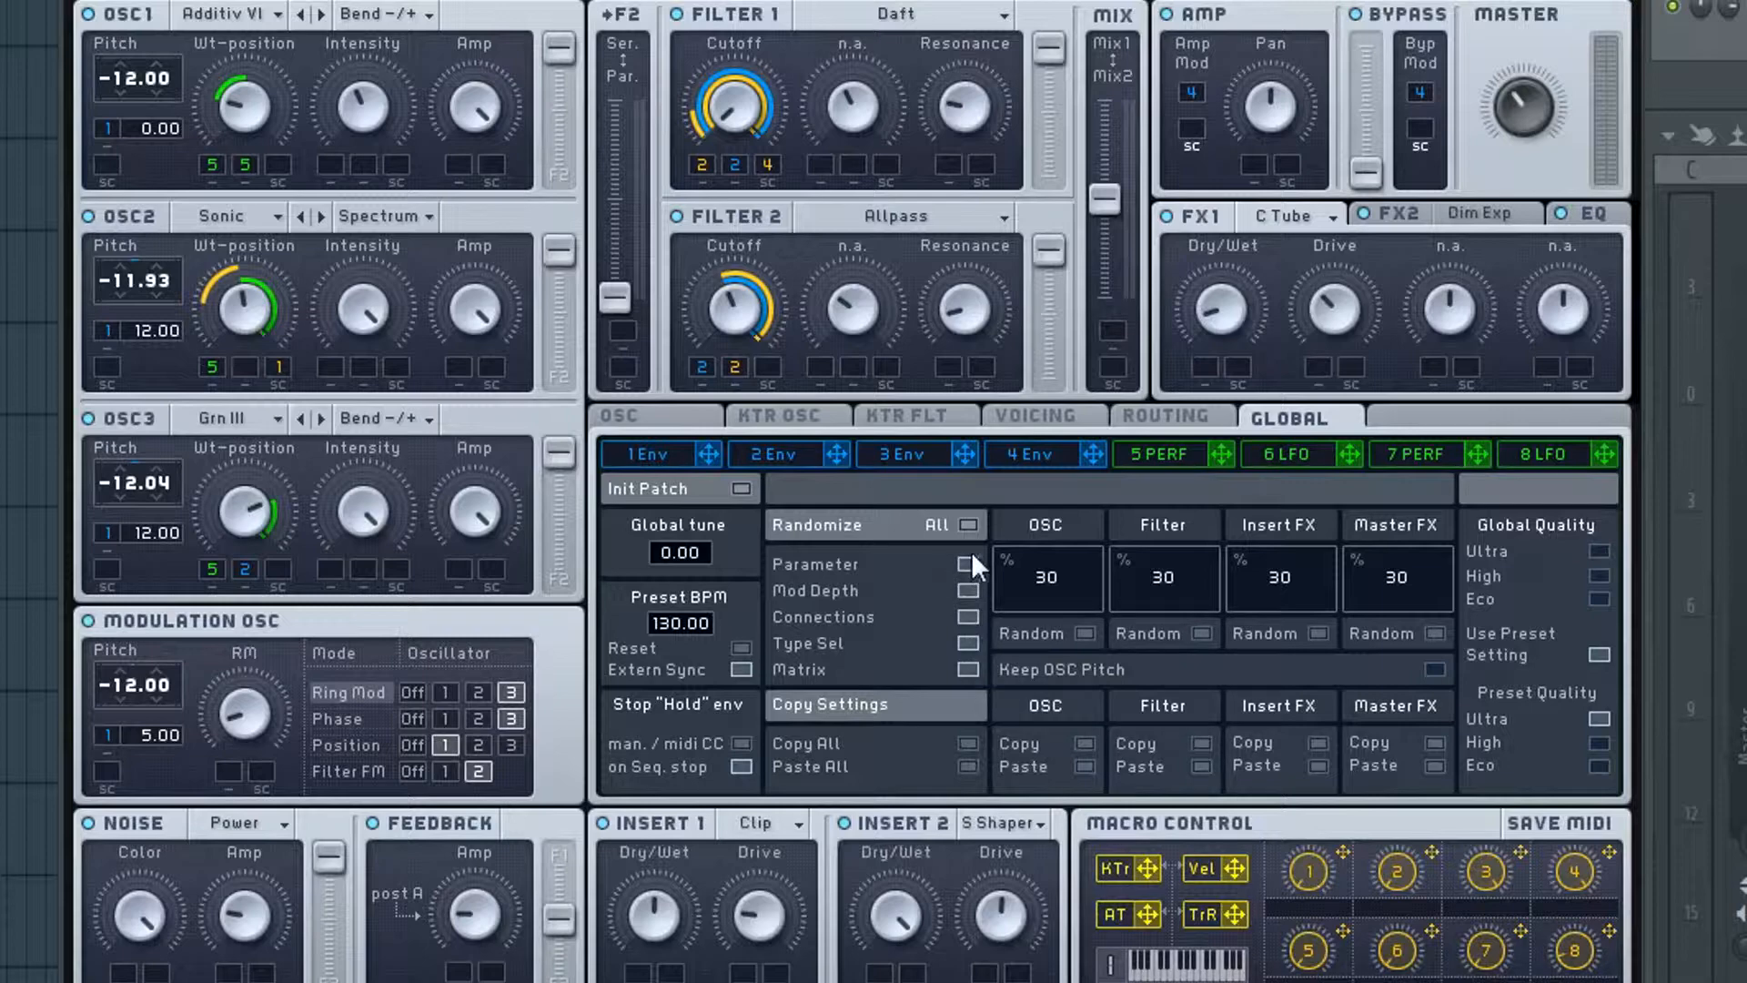
- Randomize the whole patch several times with all five categories enabled, and the filters once with only Type Sel enabled
left_click(969, 524)
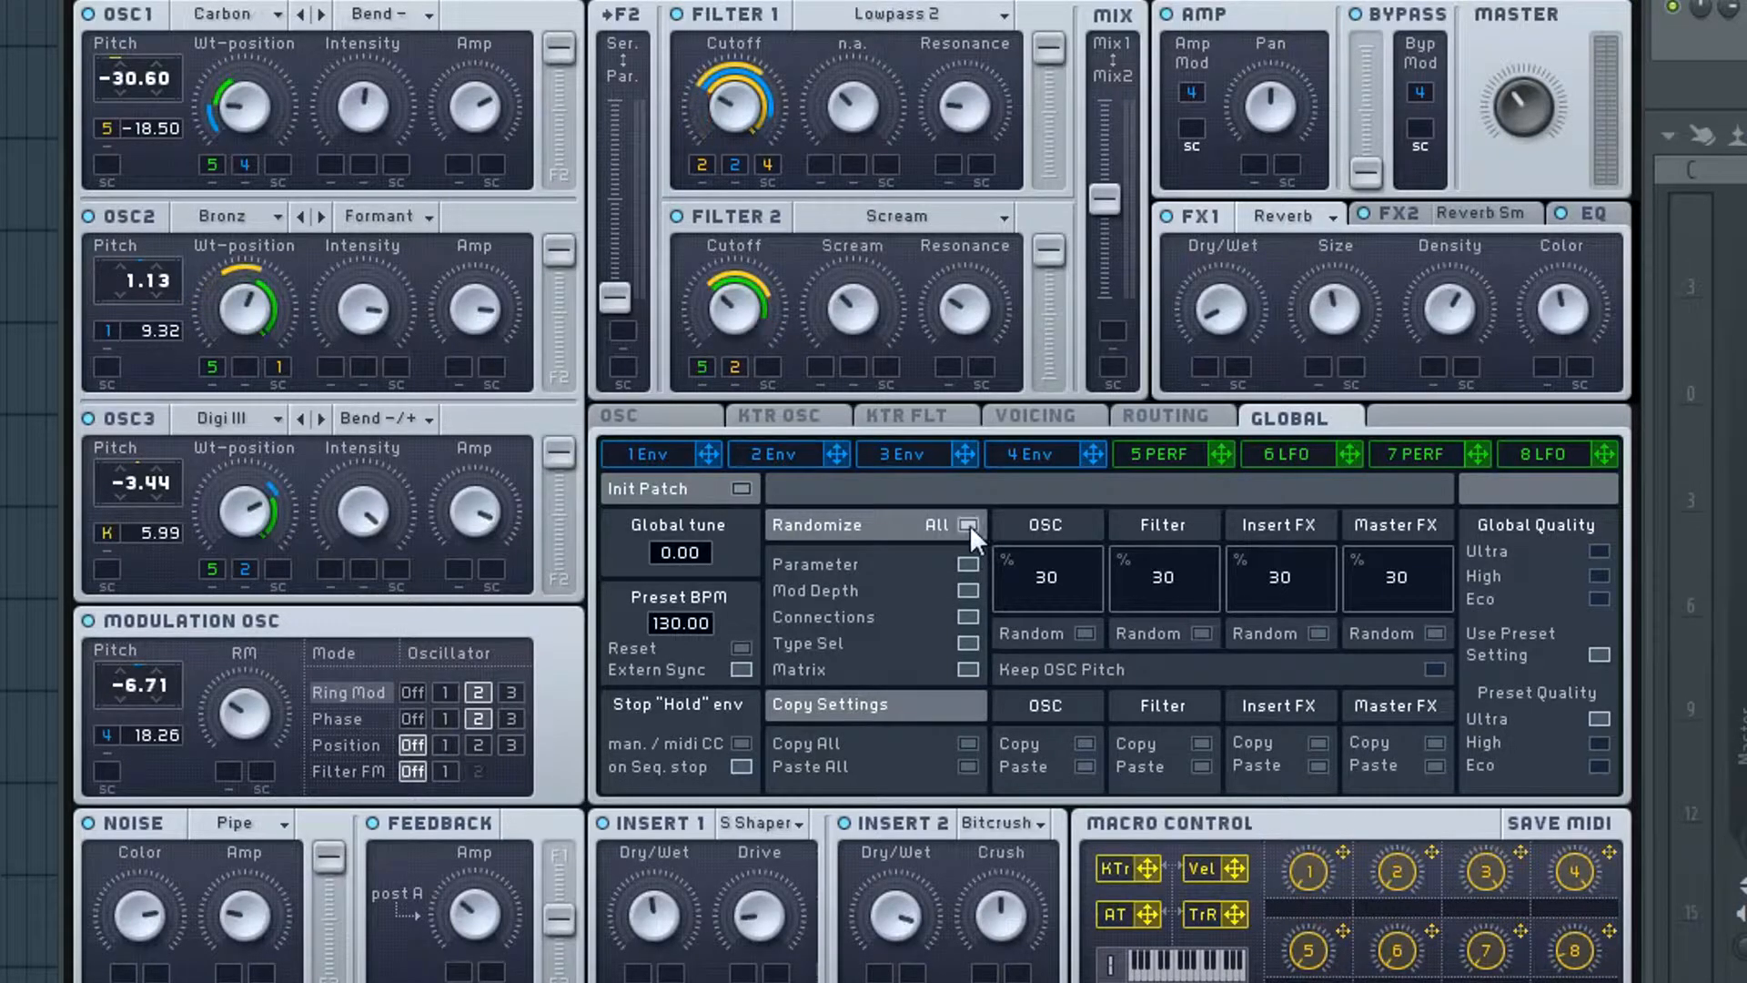
left_click(969, 524)
left_click(969, 524)
left_click(969, 524)
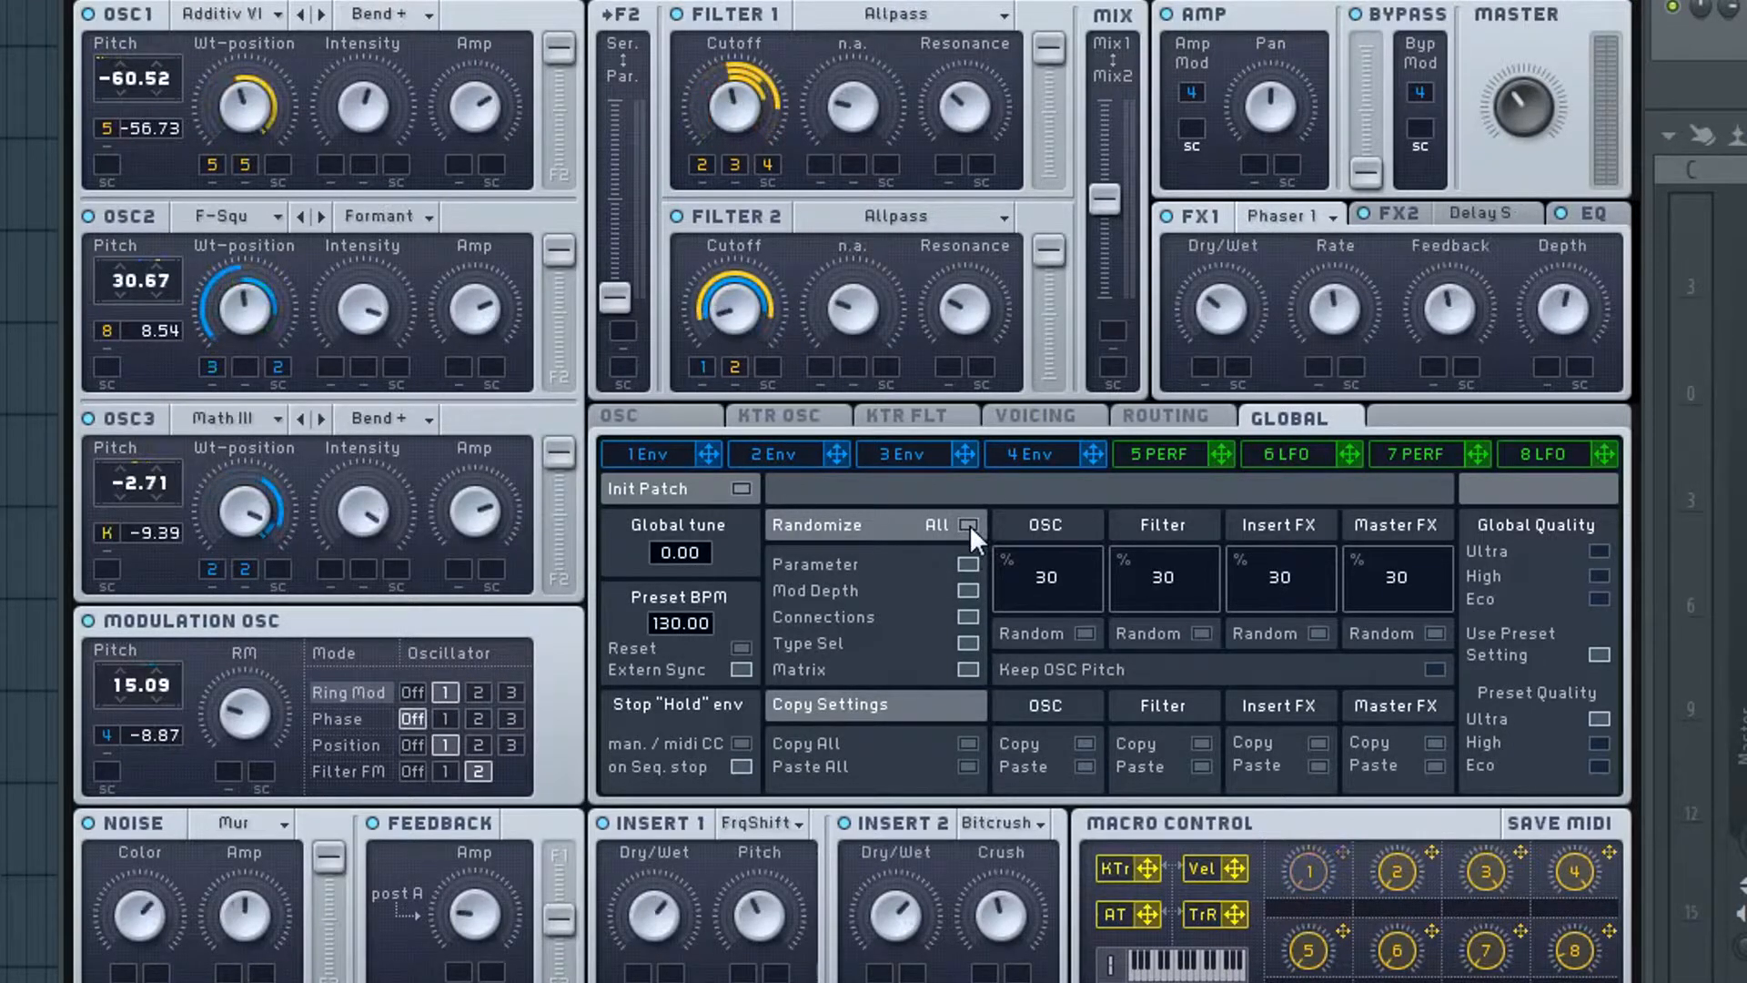
left_click(970, 524)
left_click(969, 524)
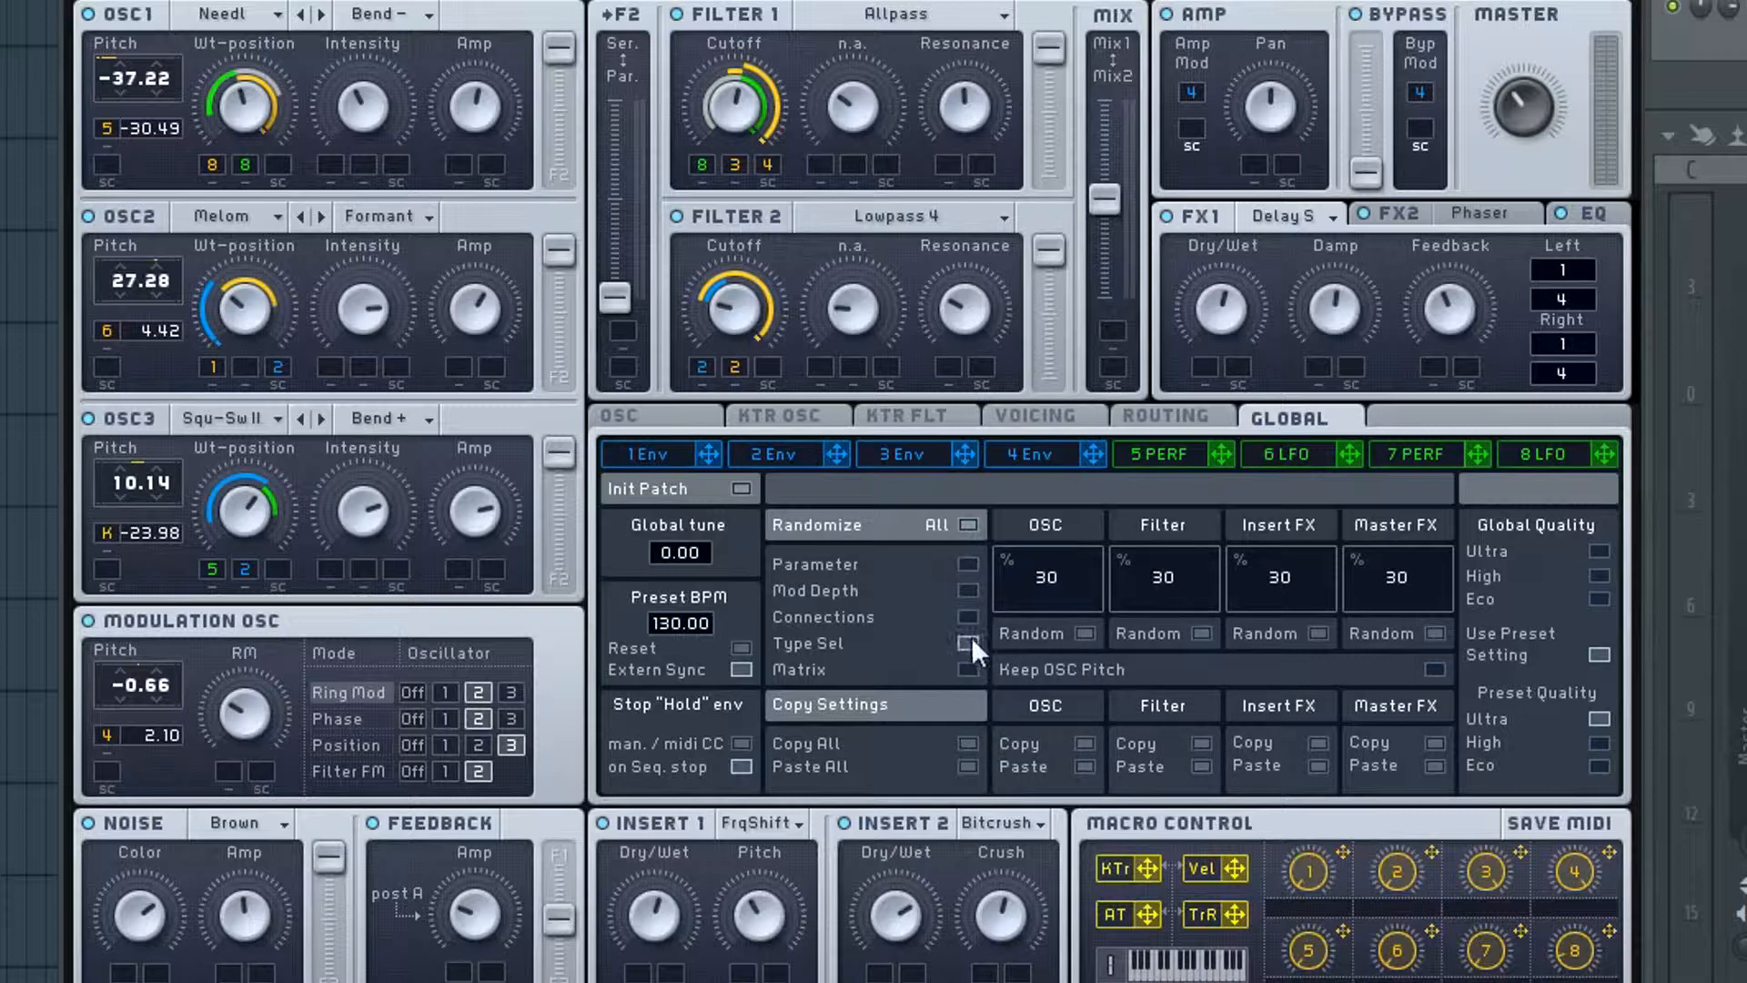
left_click(1203, 632)
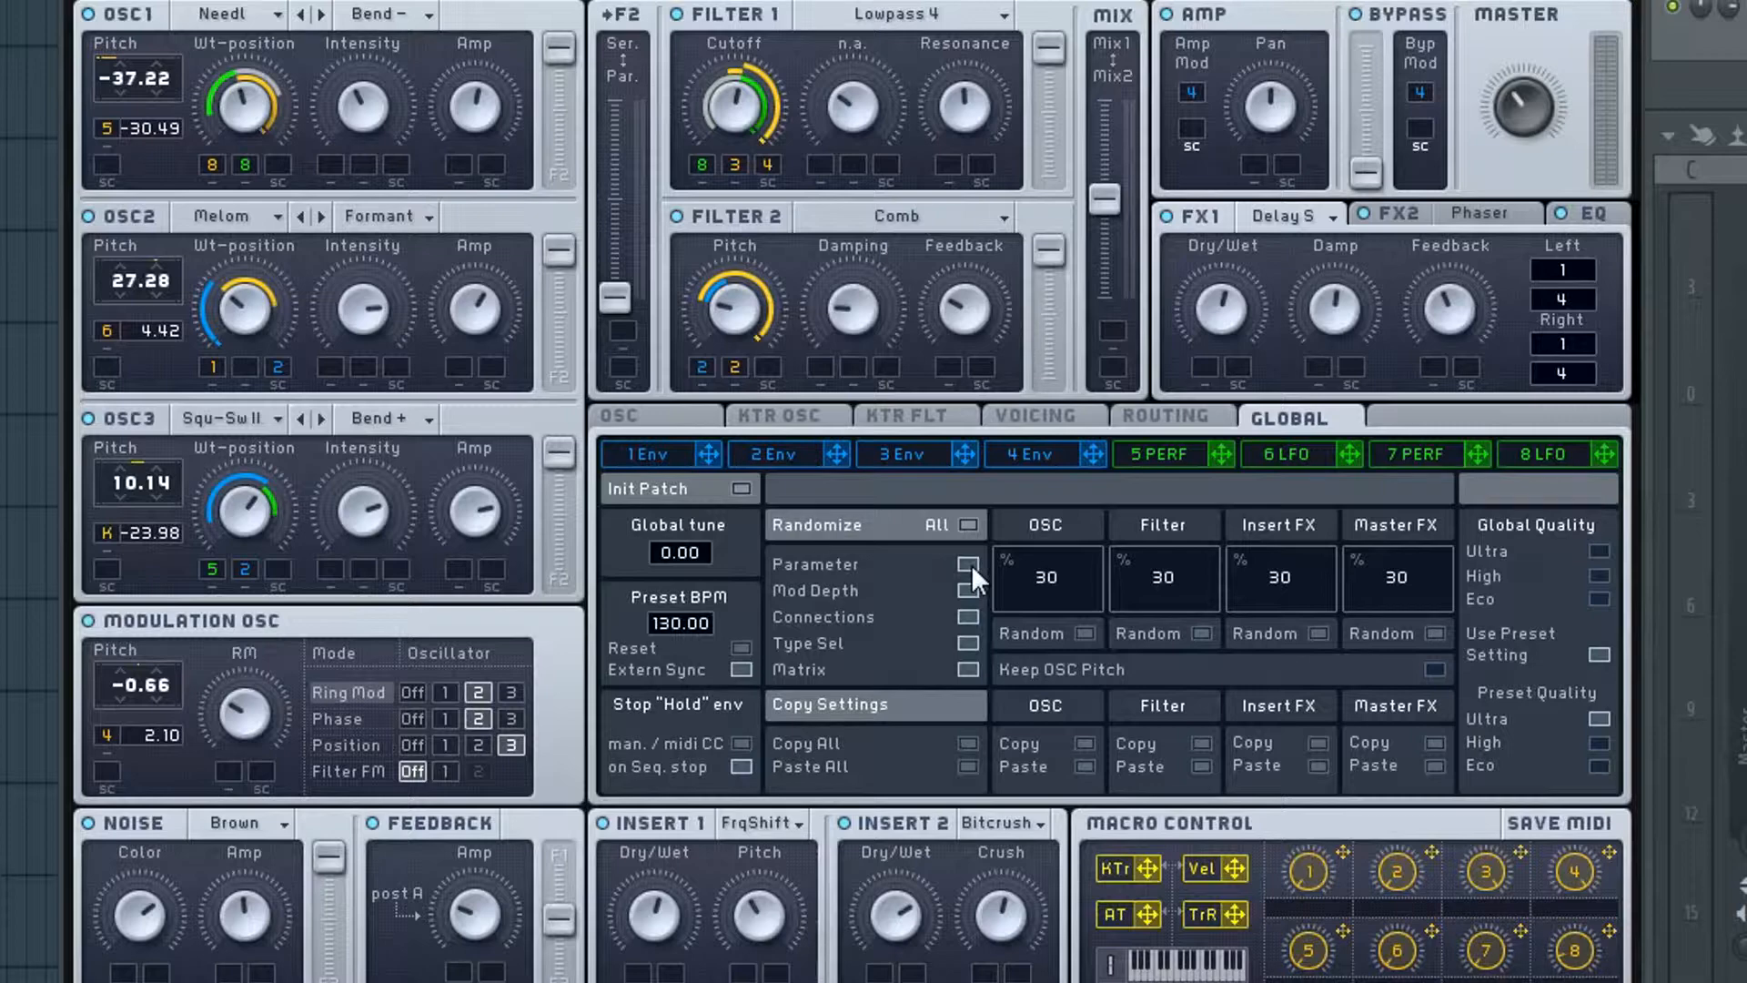
- Keep randomizing the entire patch at 30% with Parameter, Mod Depth, Connections, Type Sel and Matrix enabled, auditioning the resulting sounds
left_click(965, 525)
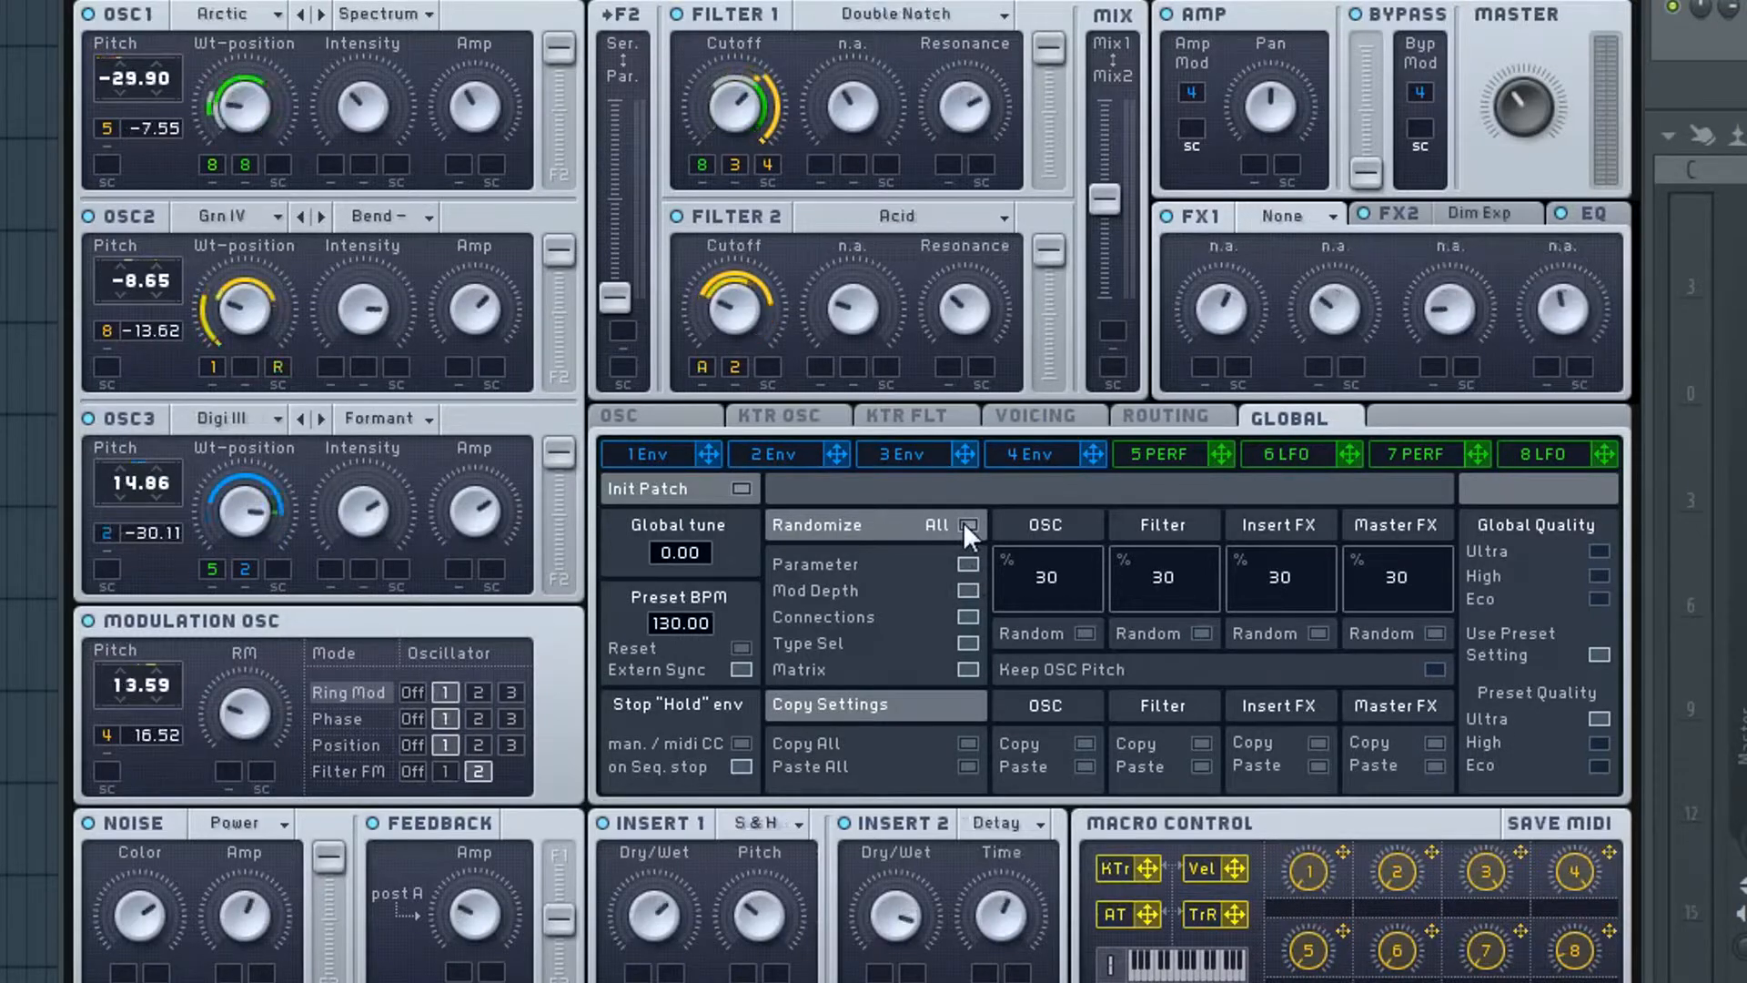
left_click(965, 528)
left_click(966, 529)
left_click(966, 532)
left_click(966, 526)
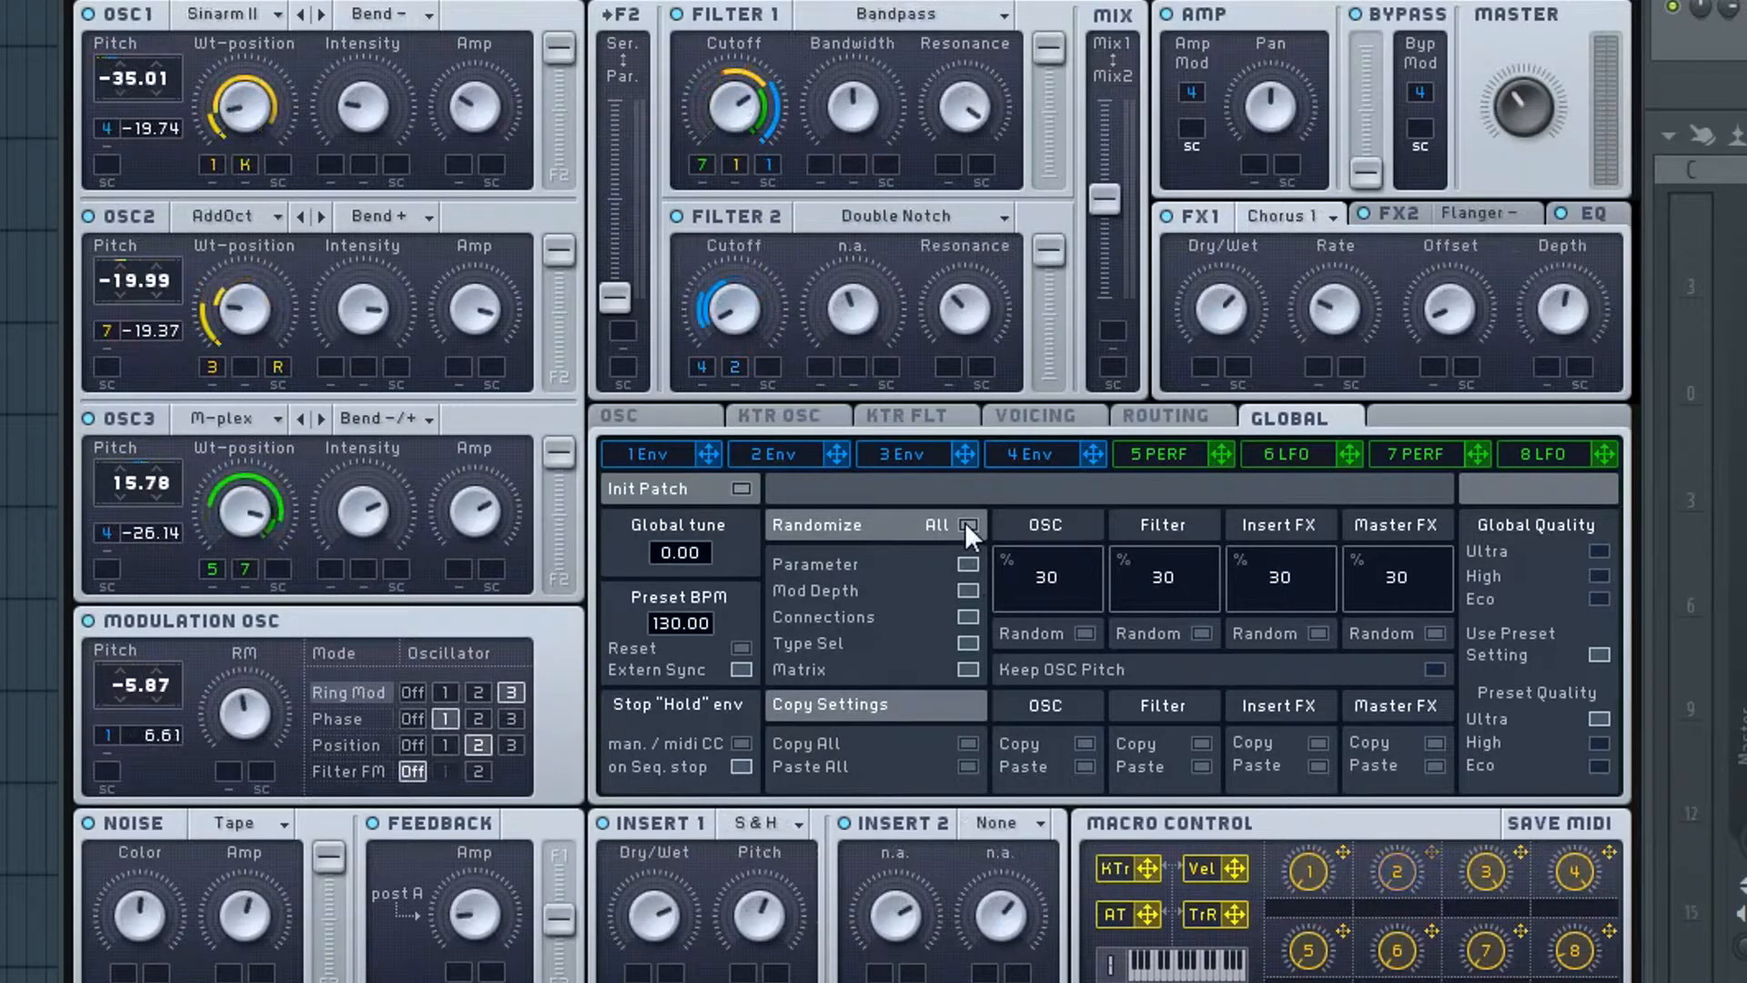
left_click(966, 526)
left_click(968, 526)
left_click(970, 528)
left_click(967, 526)
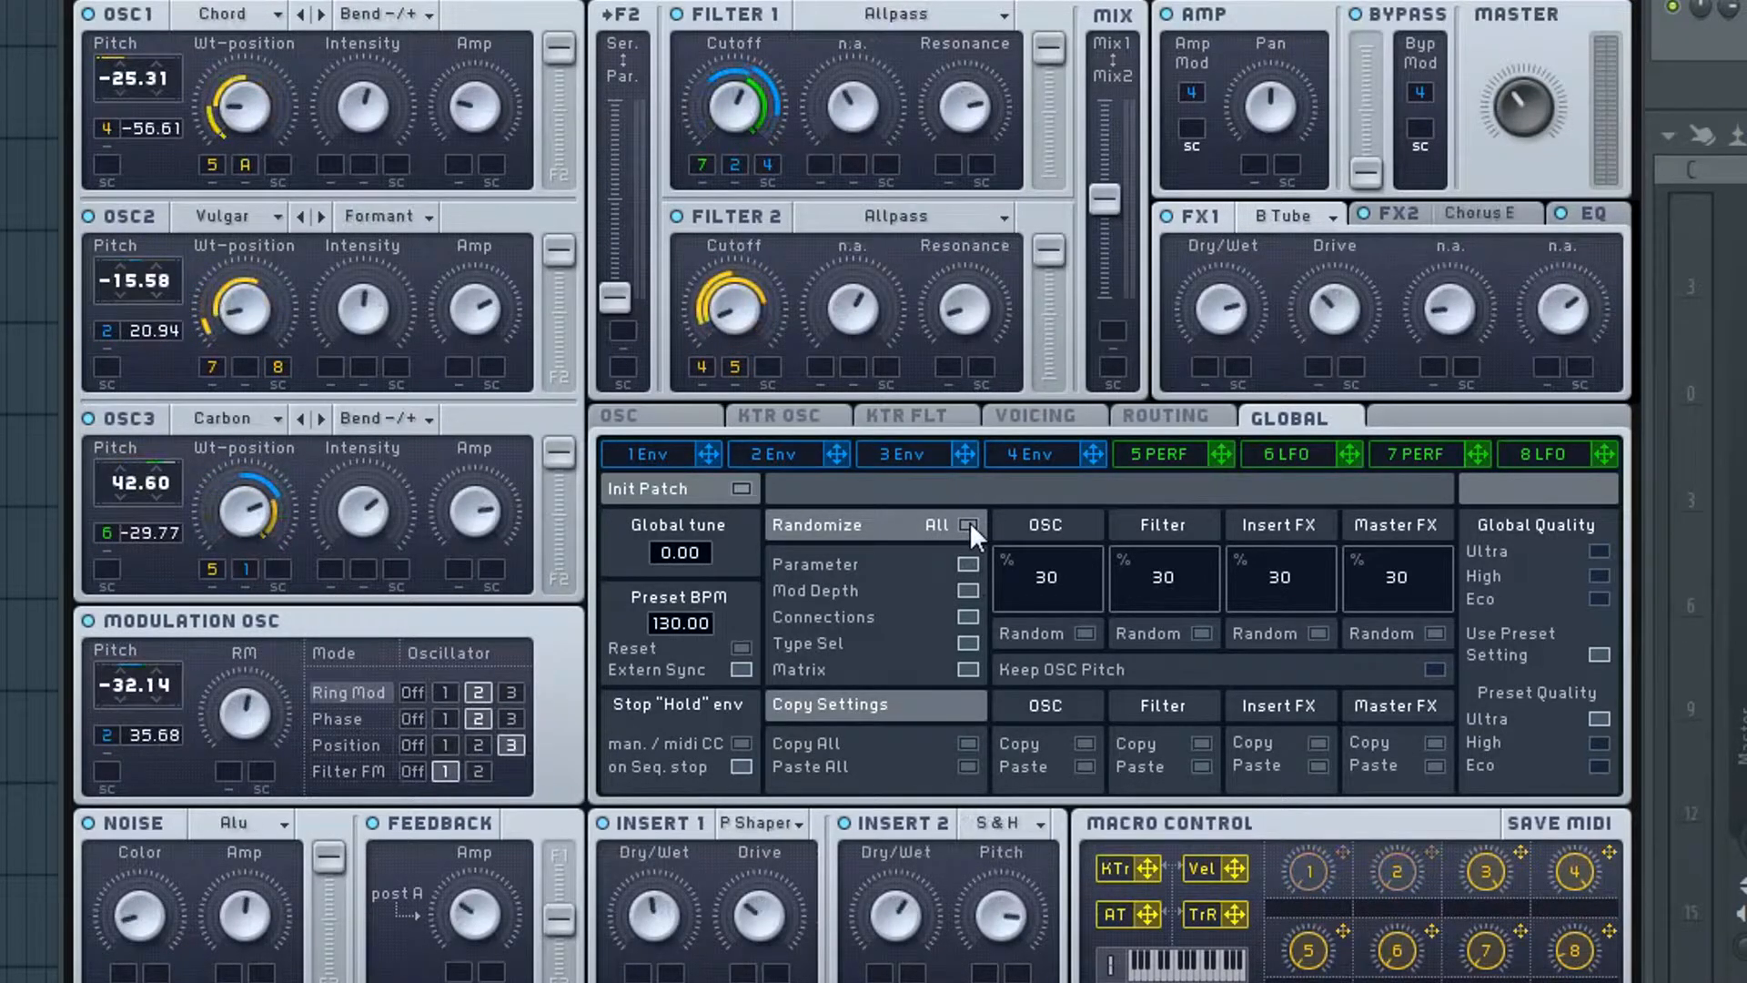
left_click(969, 524)
left_click(968, 525)
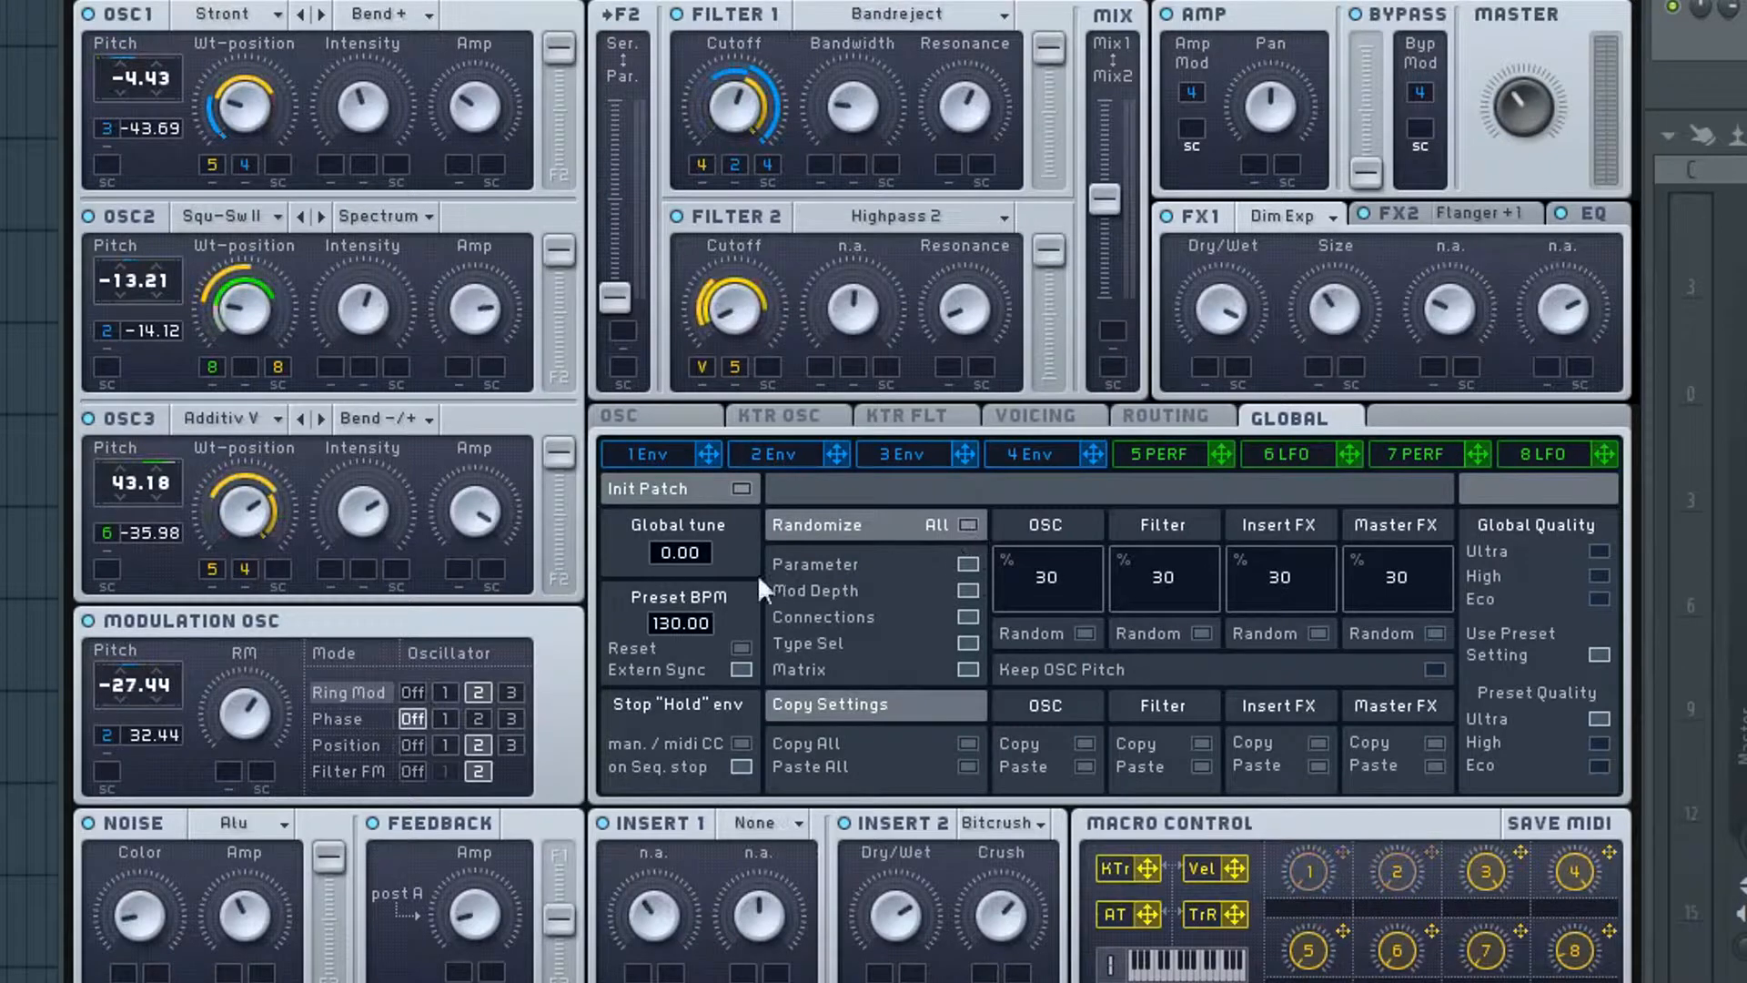
left_click(969, 525)
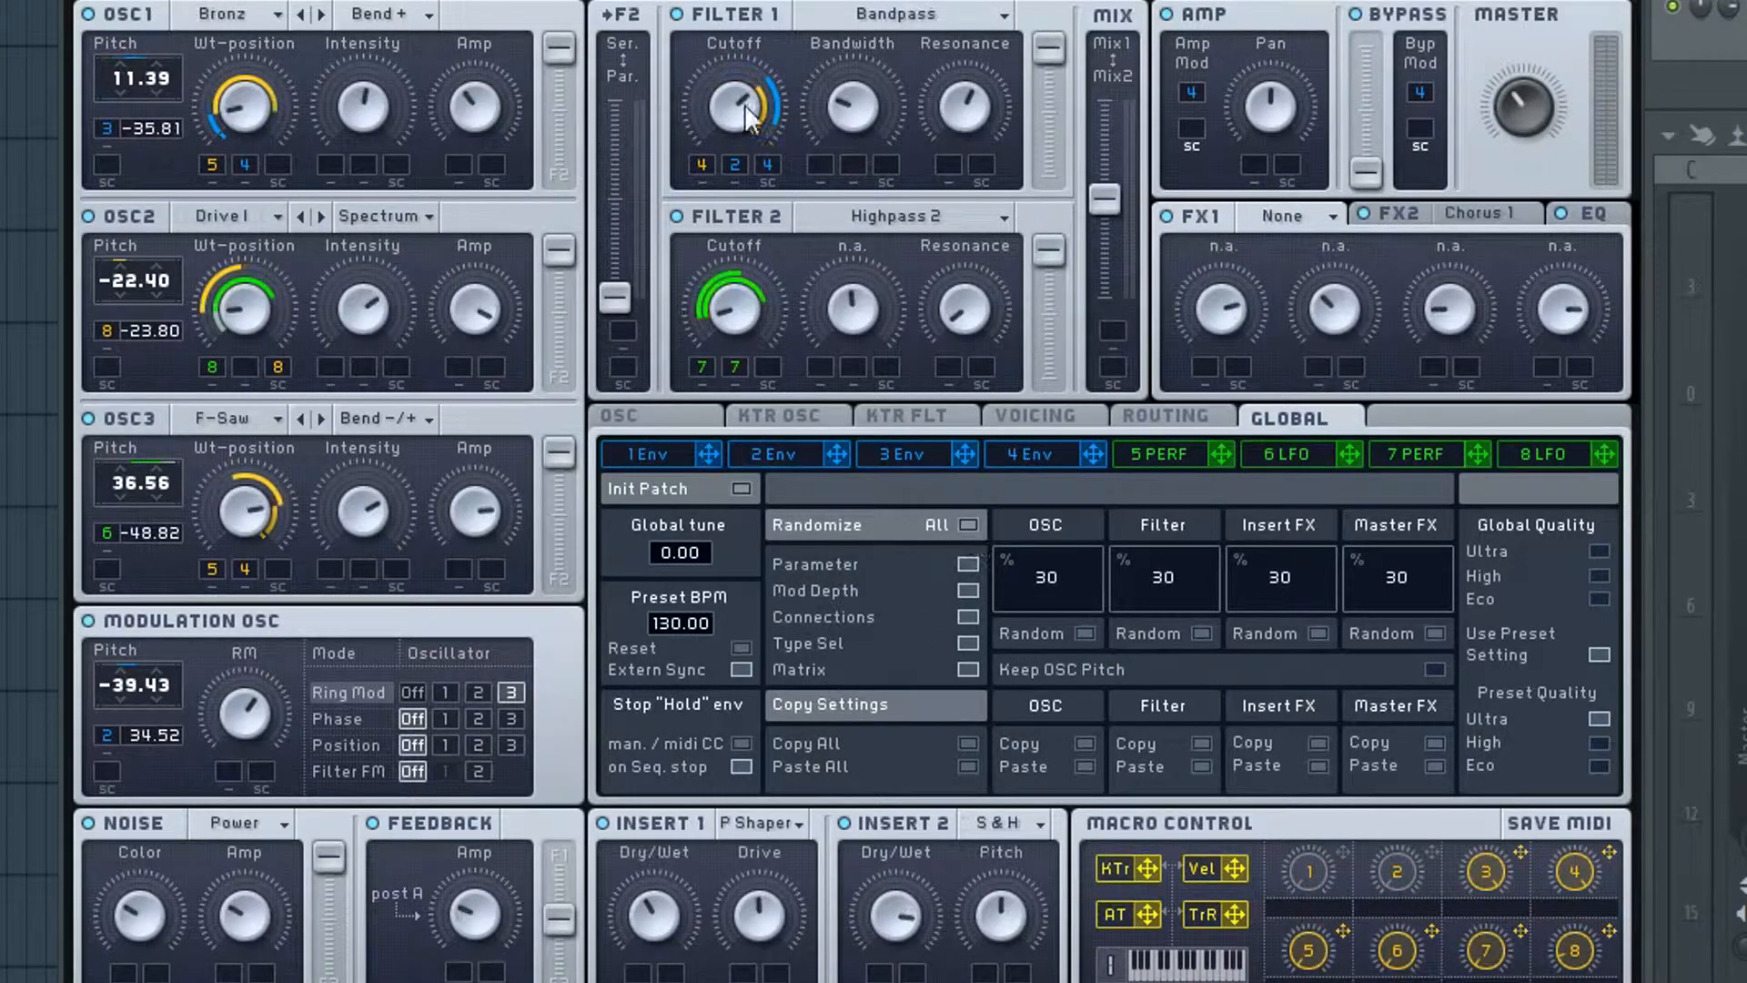
left_click(967, 526)
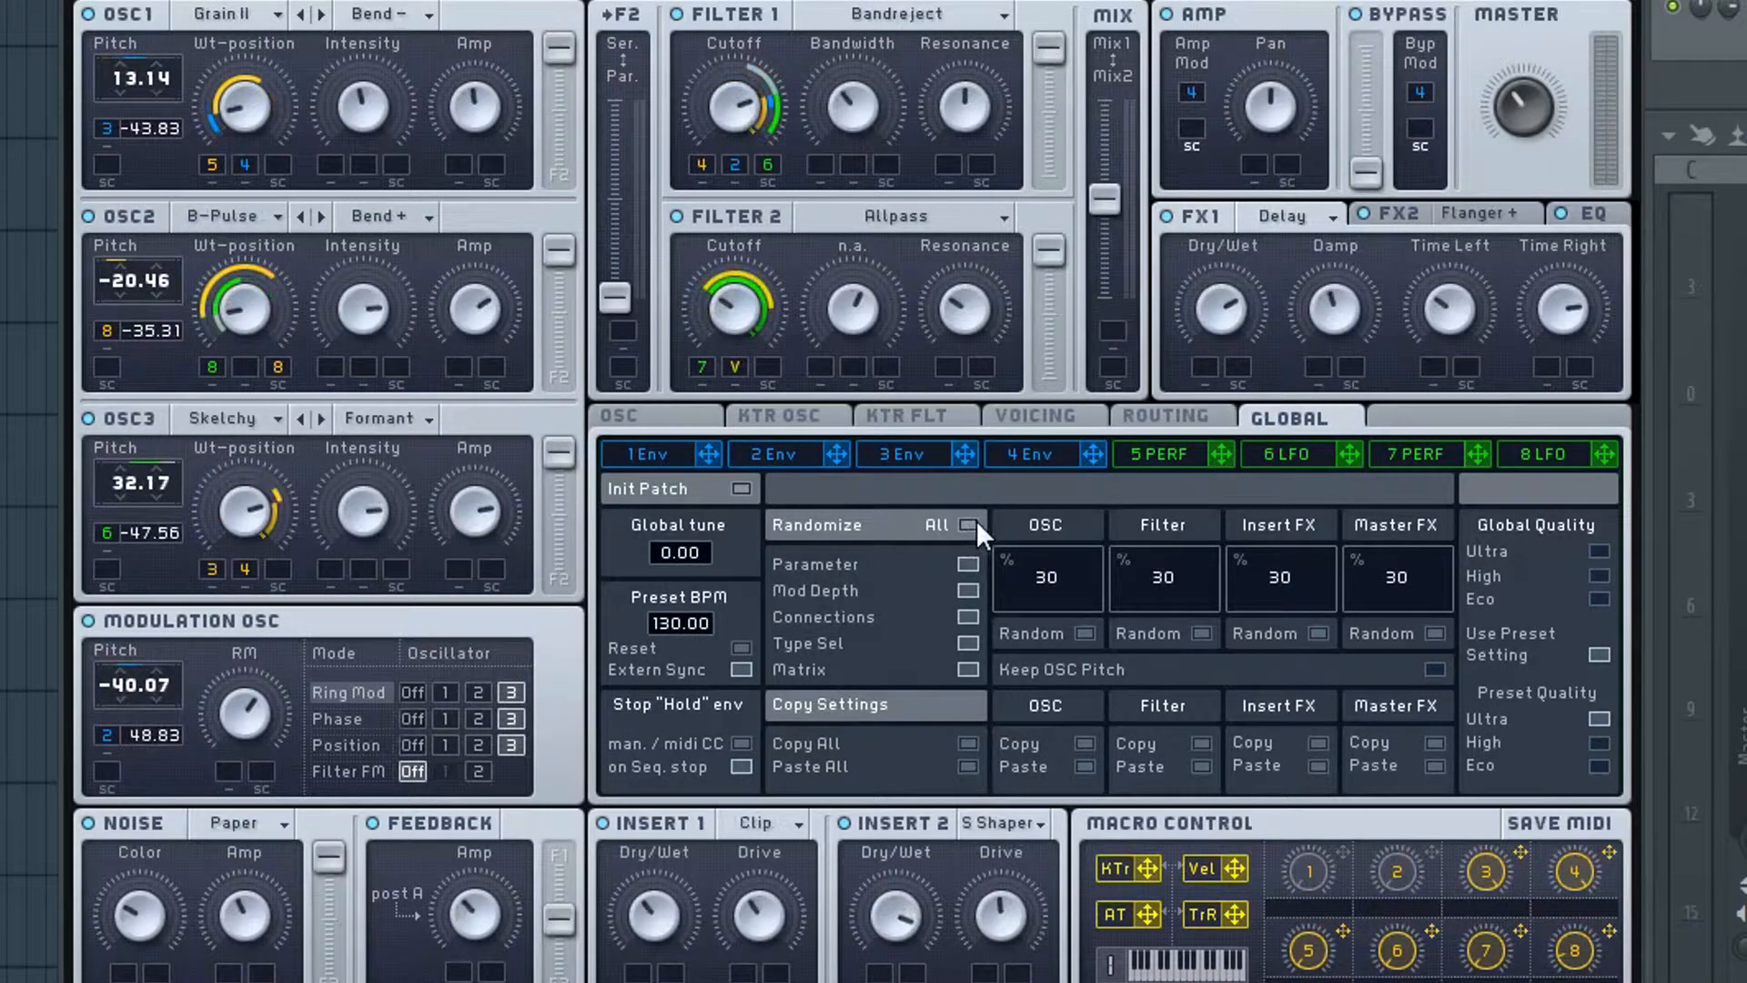
left_click(968, 525)
left_click(968, 525)
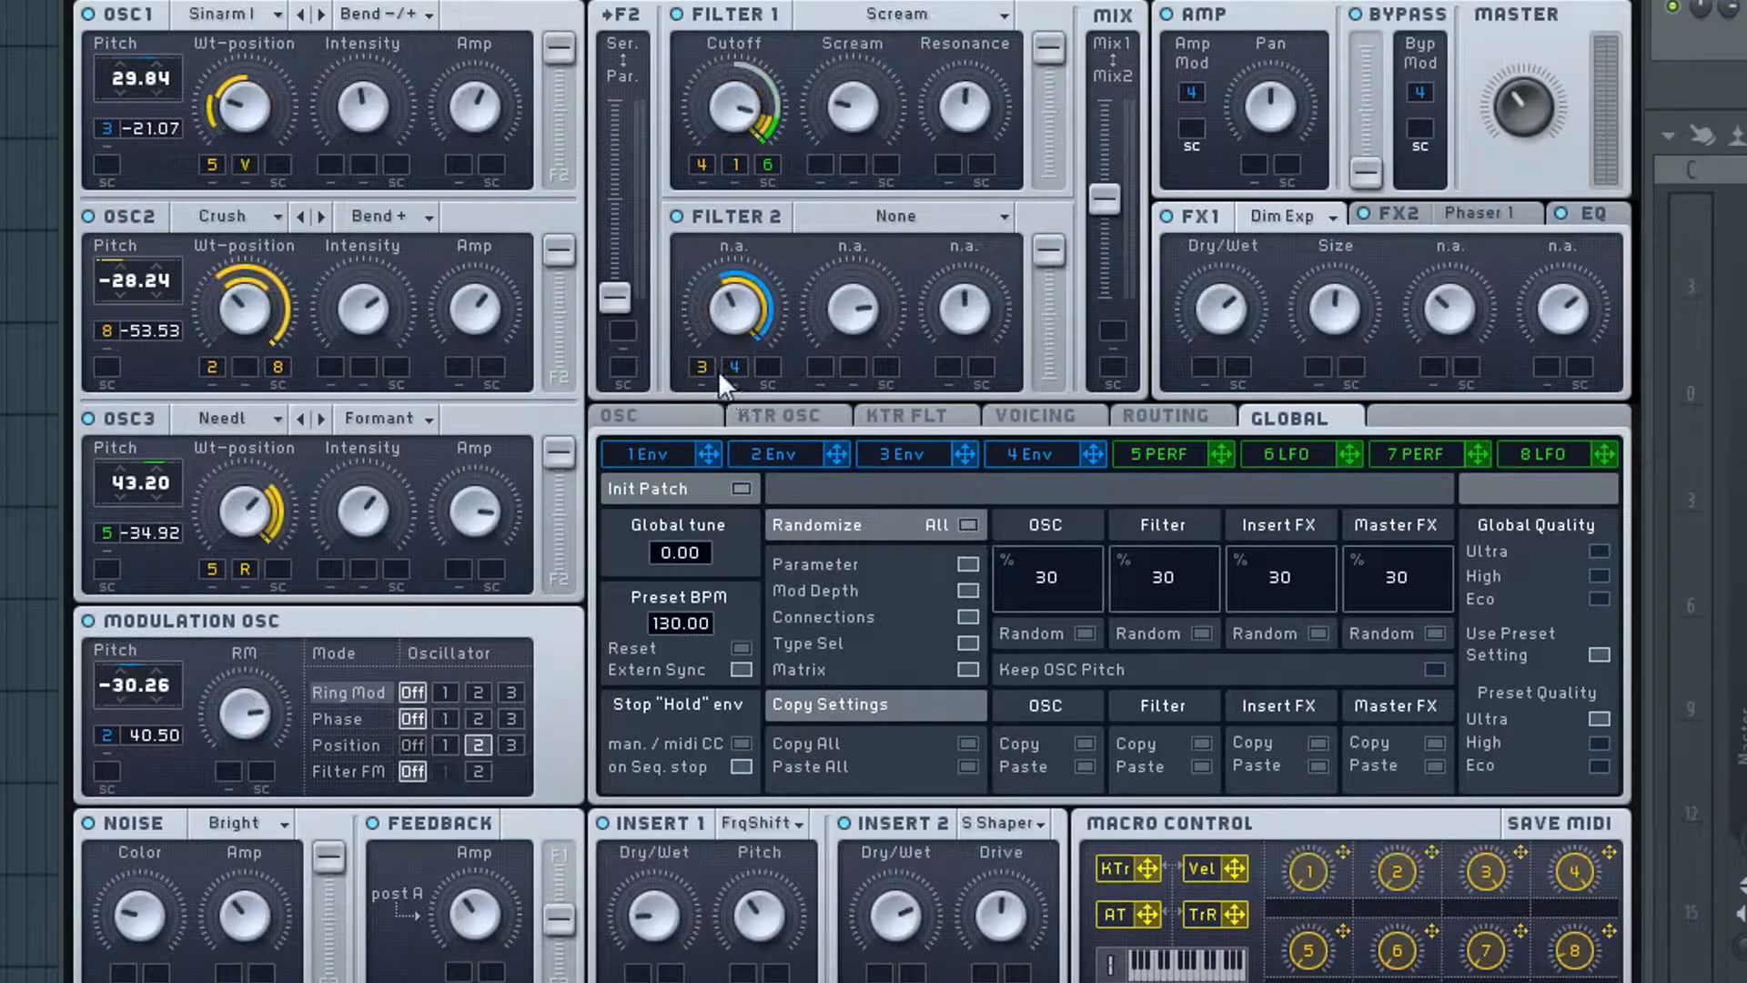
left_click(968, 526)
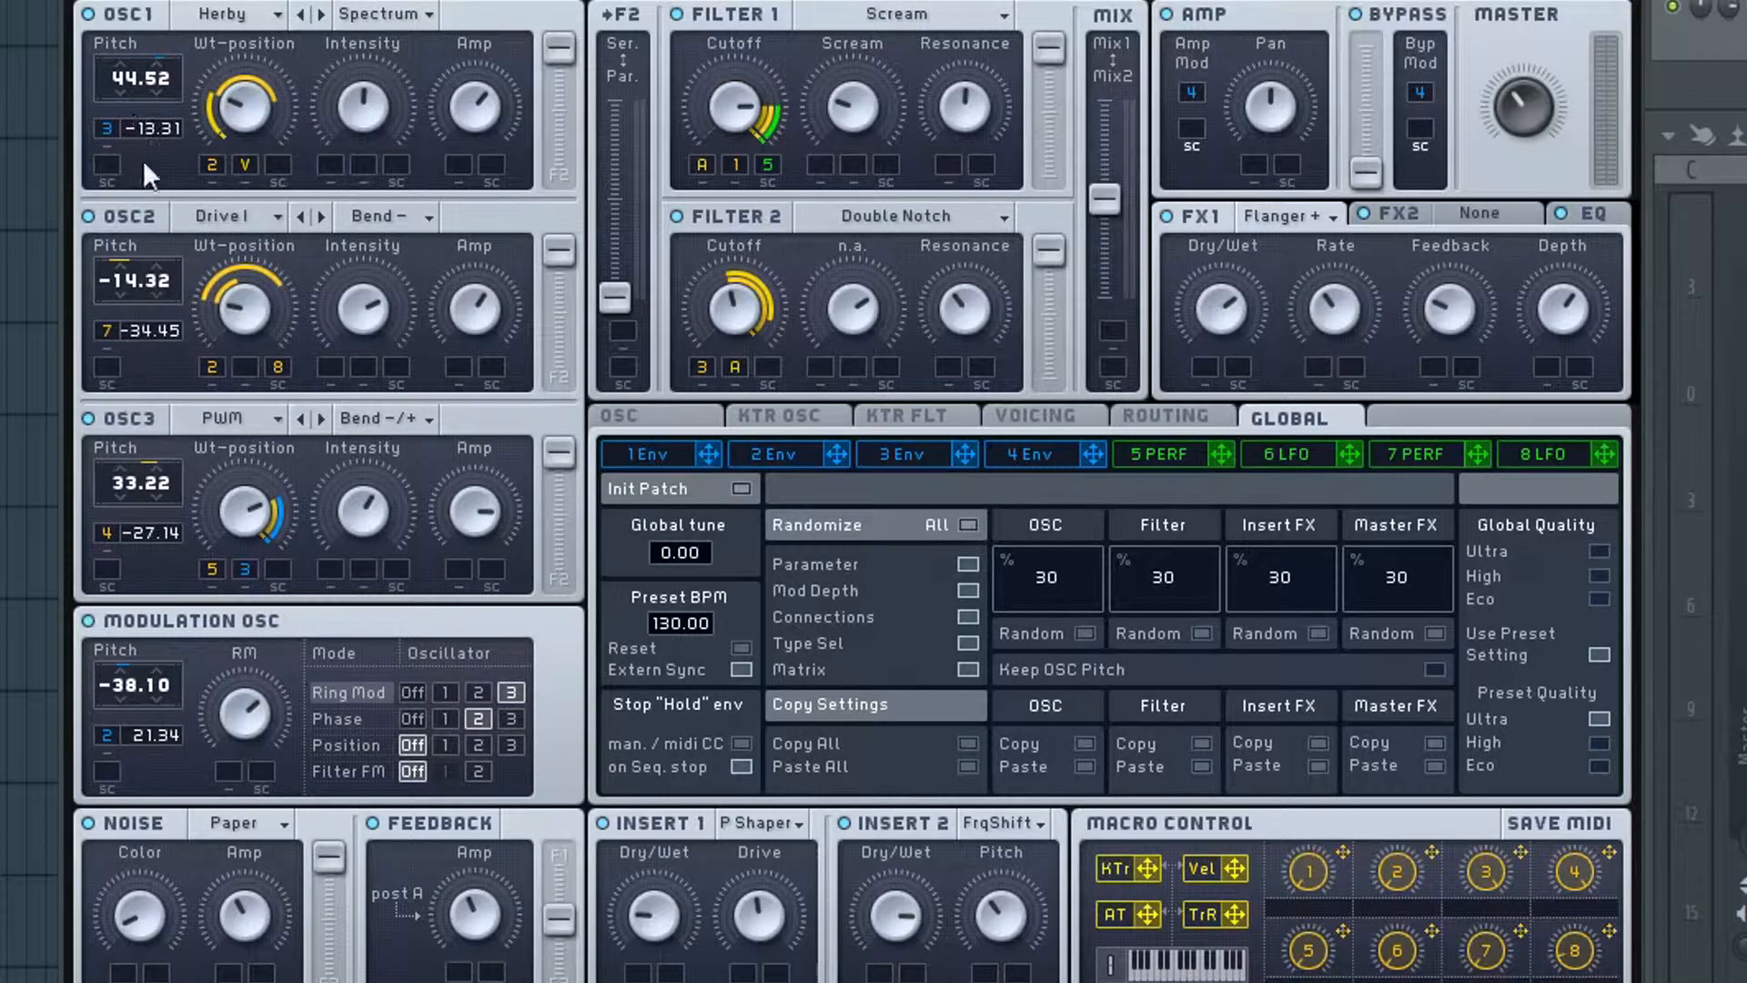
left_click(967, 523)
left_click(965, 525)
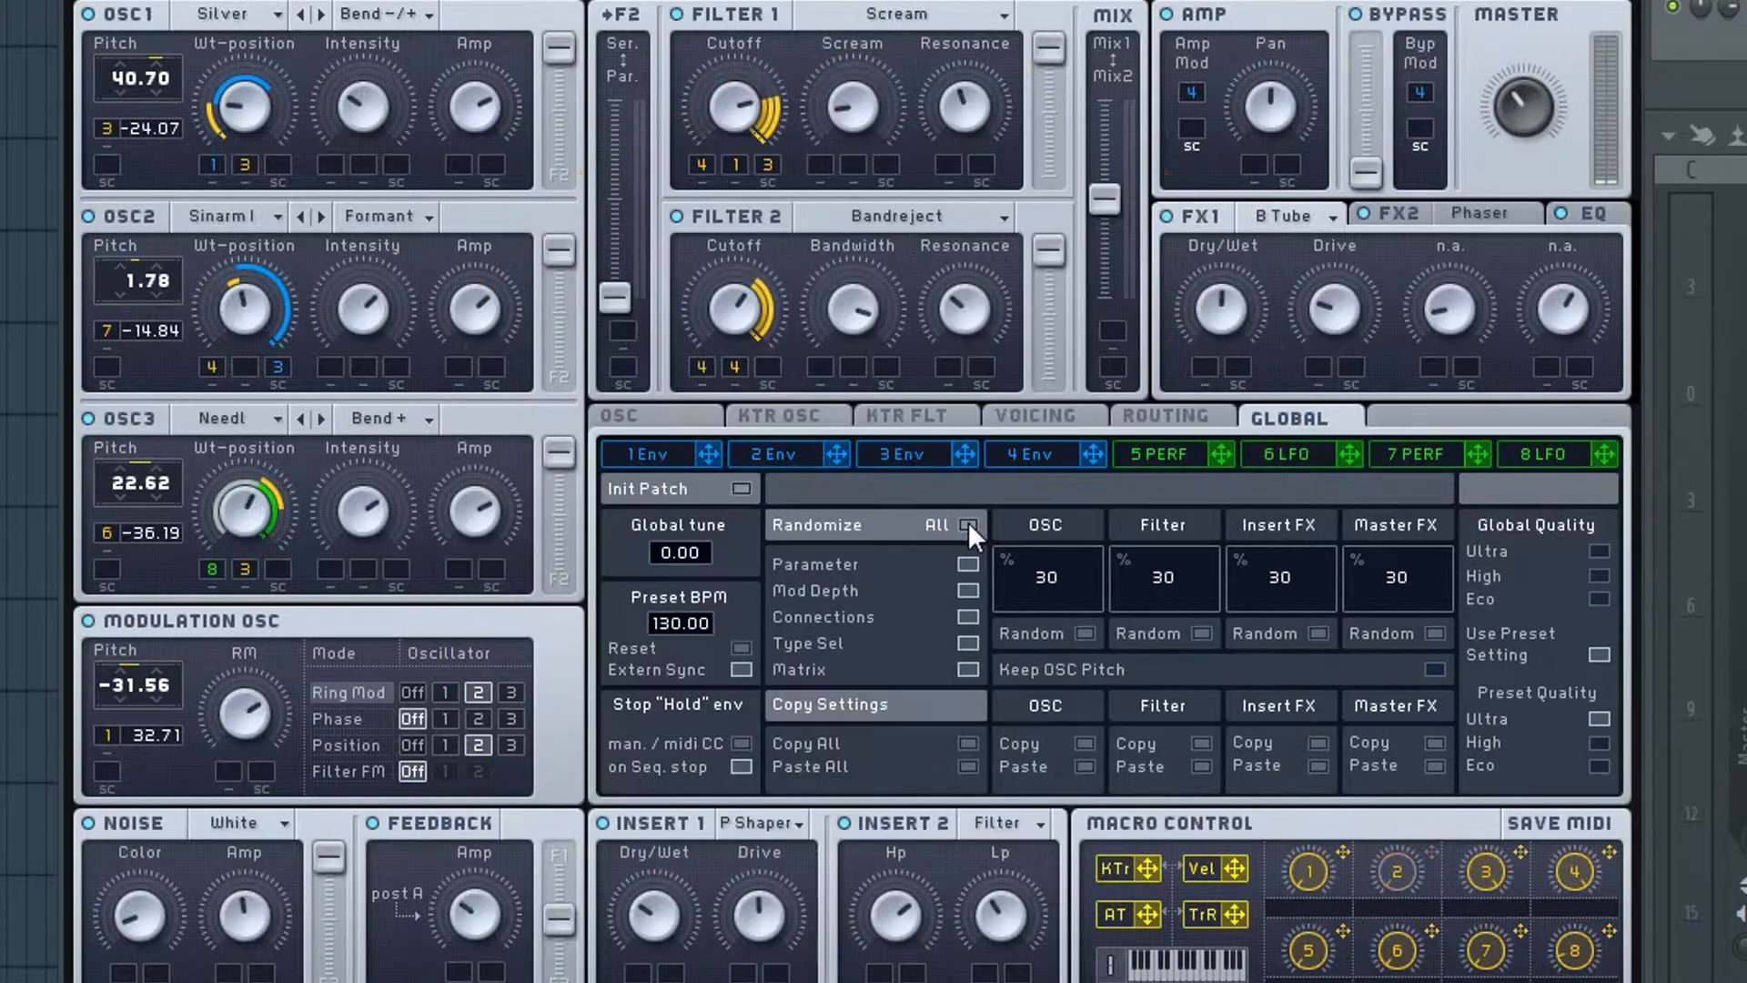
left_click(968, 524)
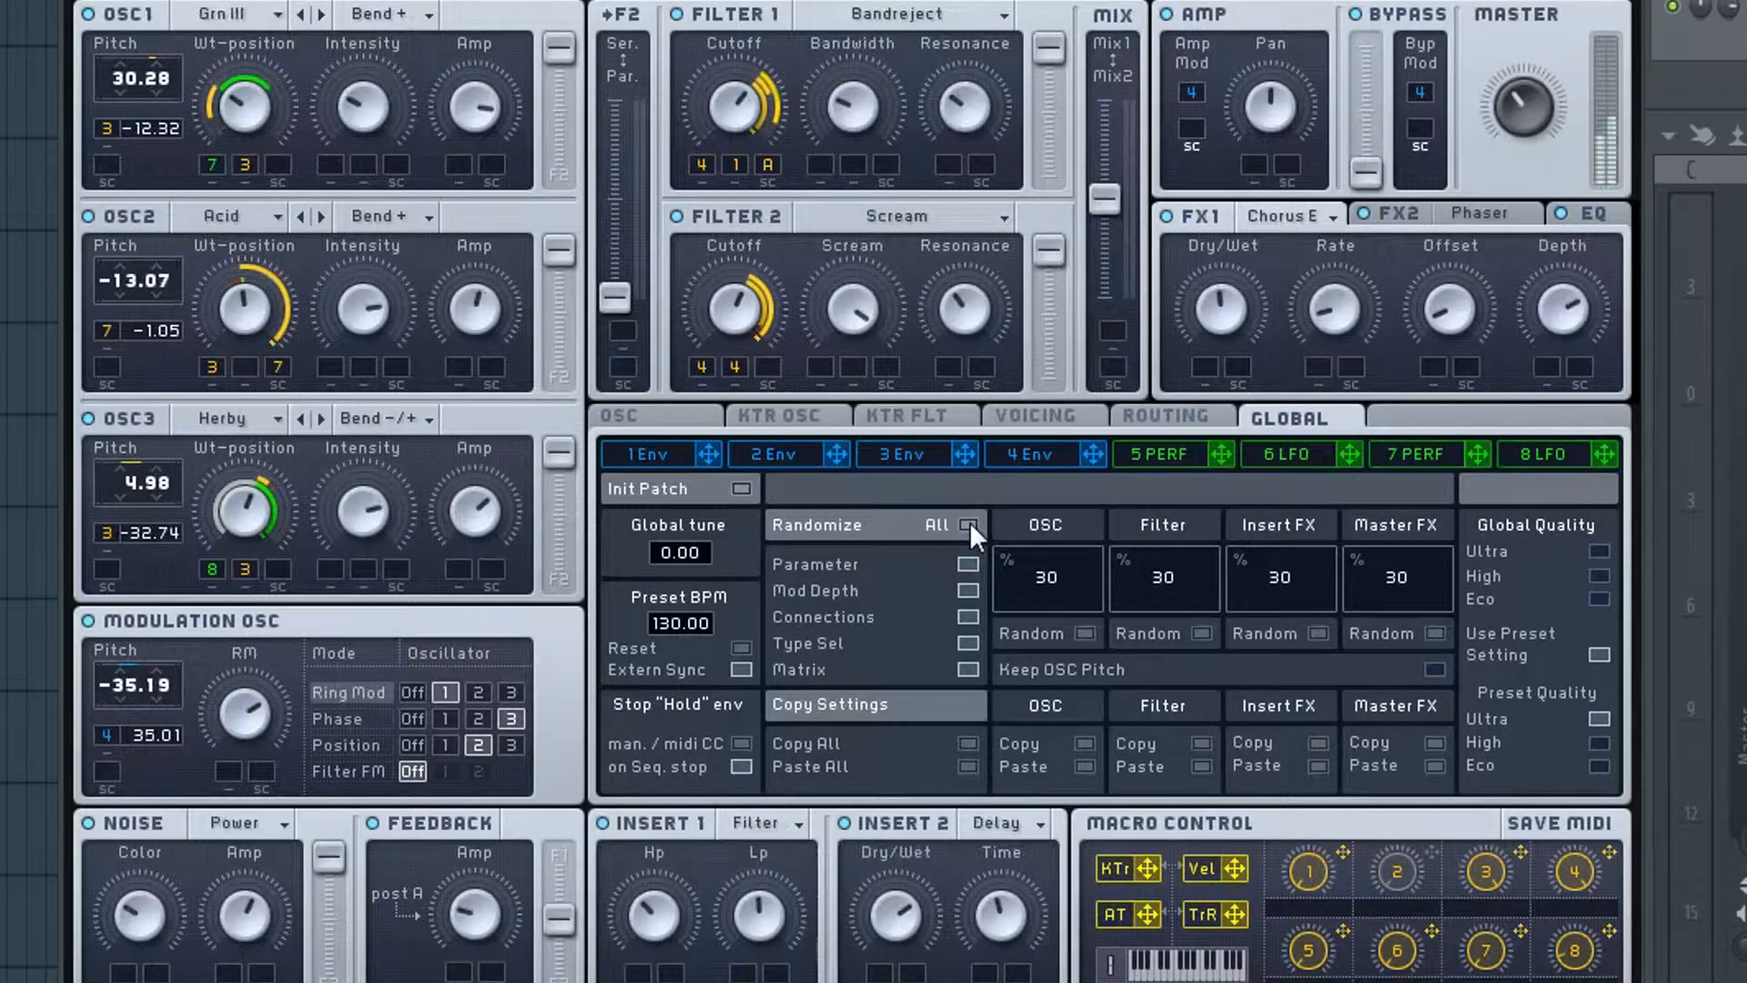
left_click(968, 525)
left_click(968, 525)
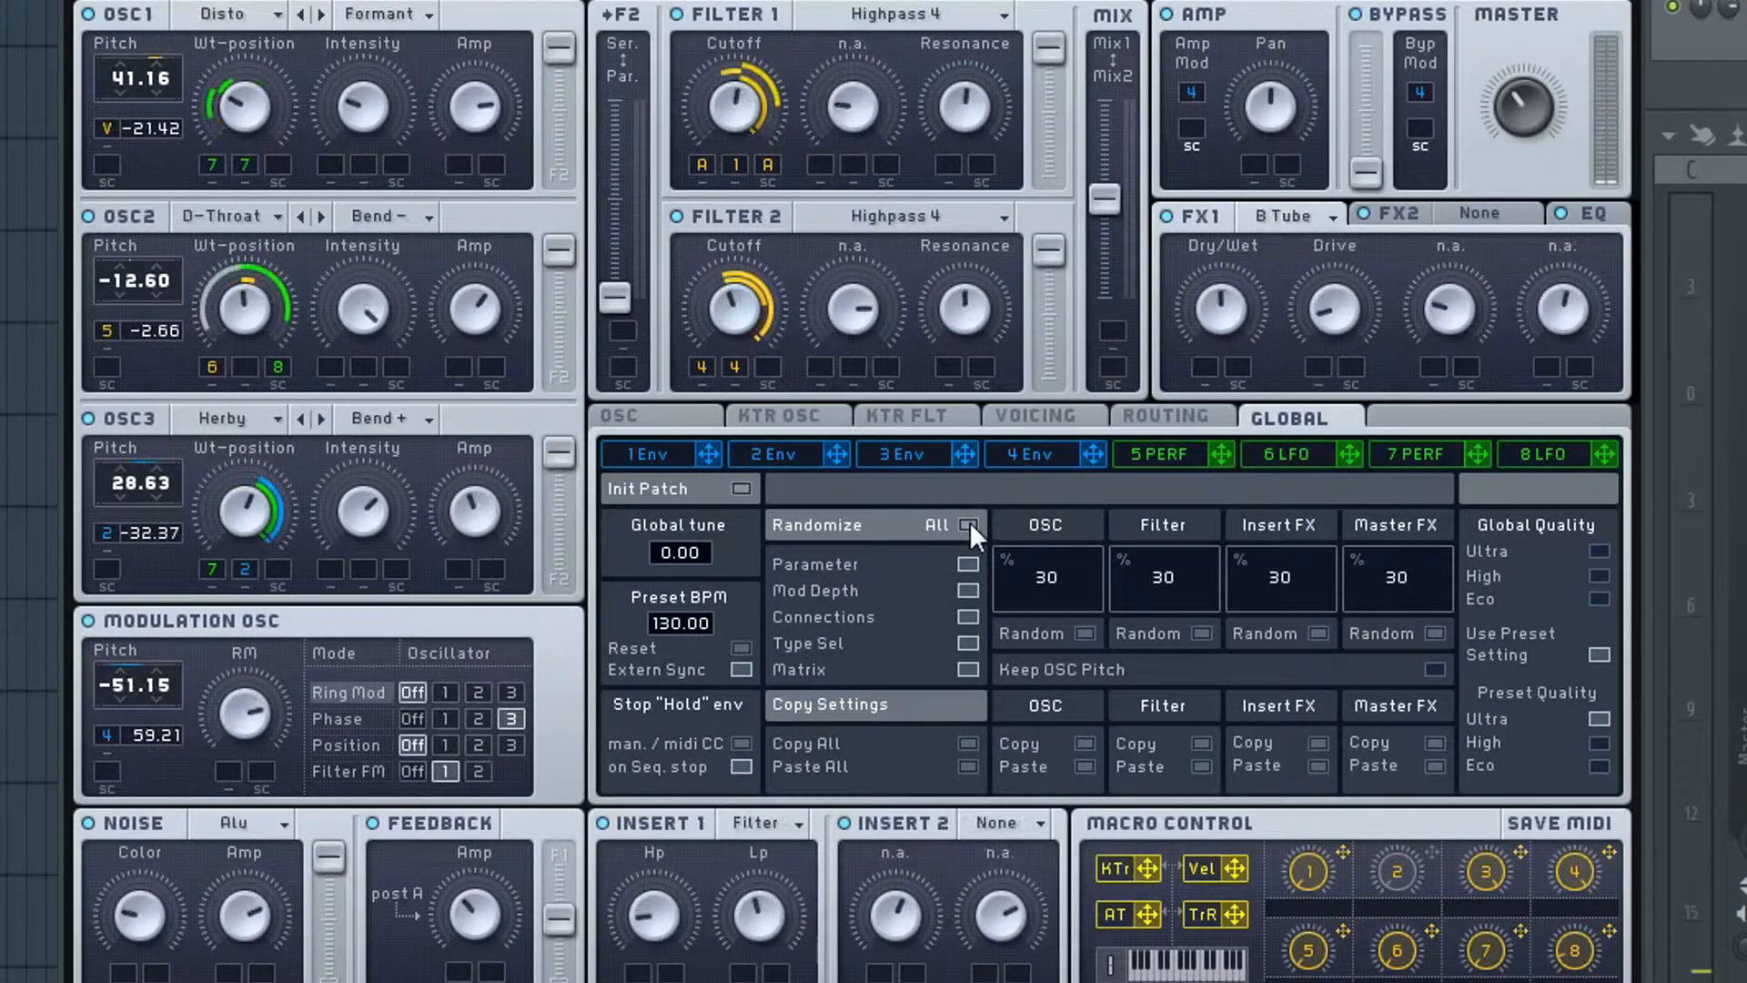
left_click(969, 525)
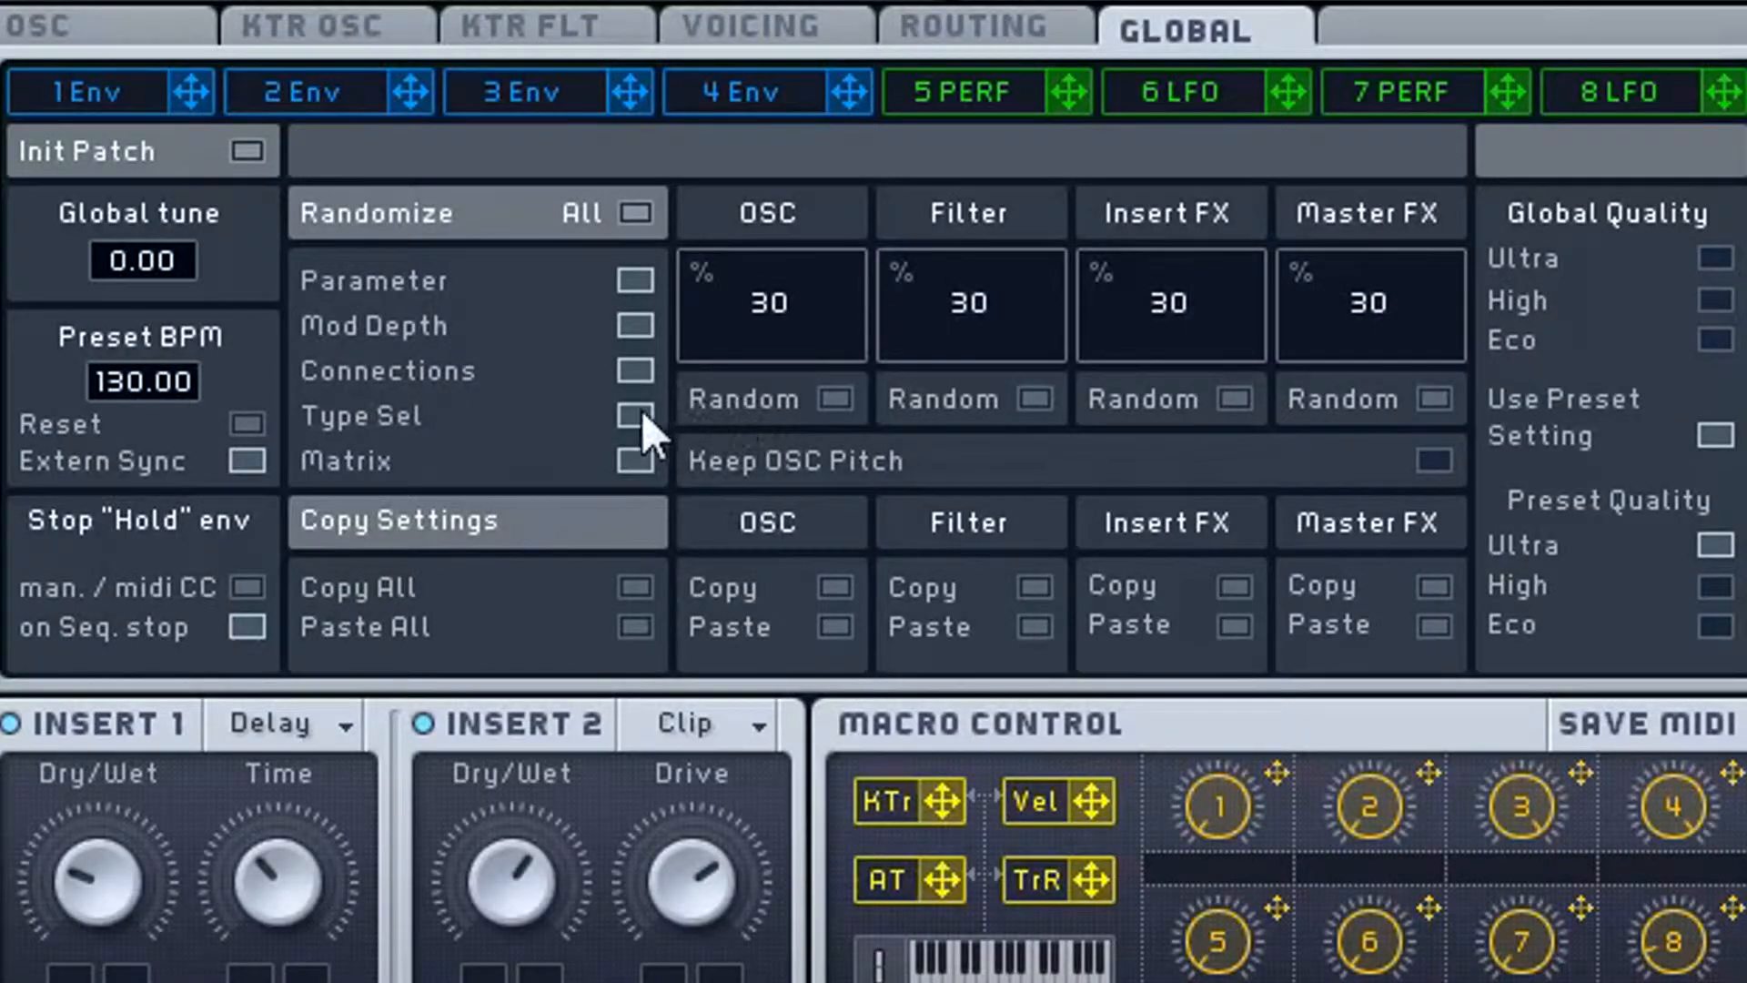
left_click(637, 213)
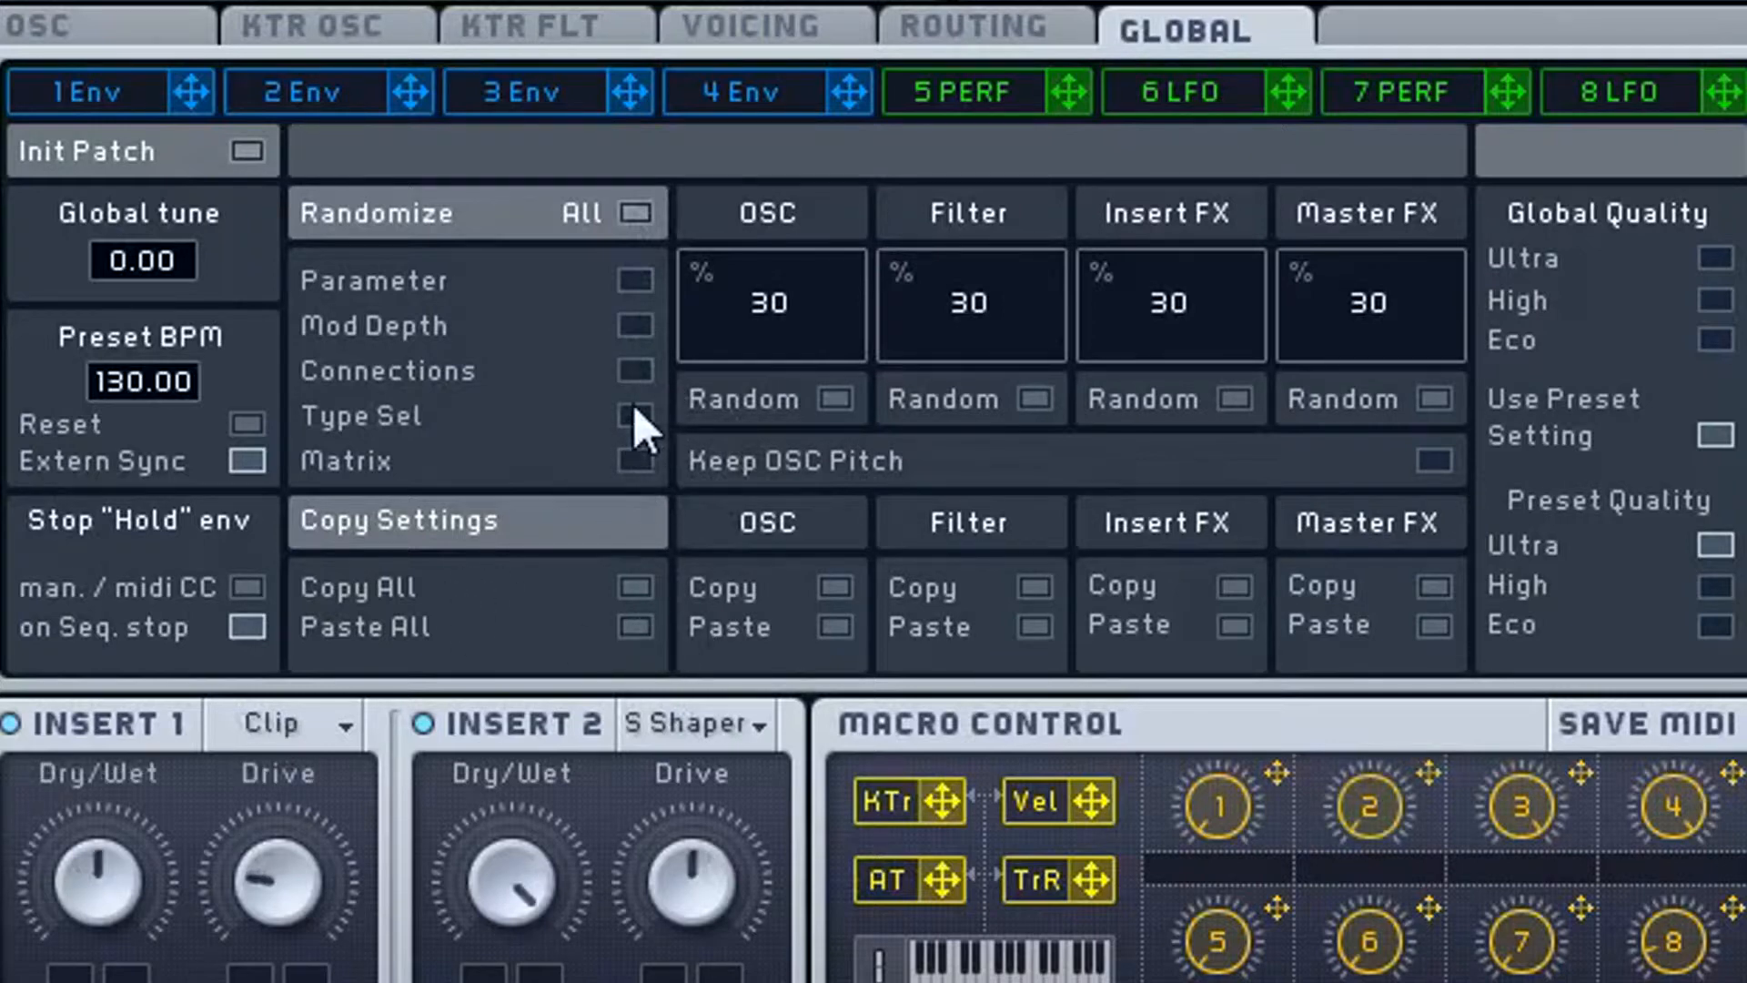
- Leave only Parameter enabled for randomizing, and randomize the filter knob settings repeatedly at 30% on the original patch
left_click(635, 415)
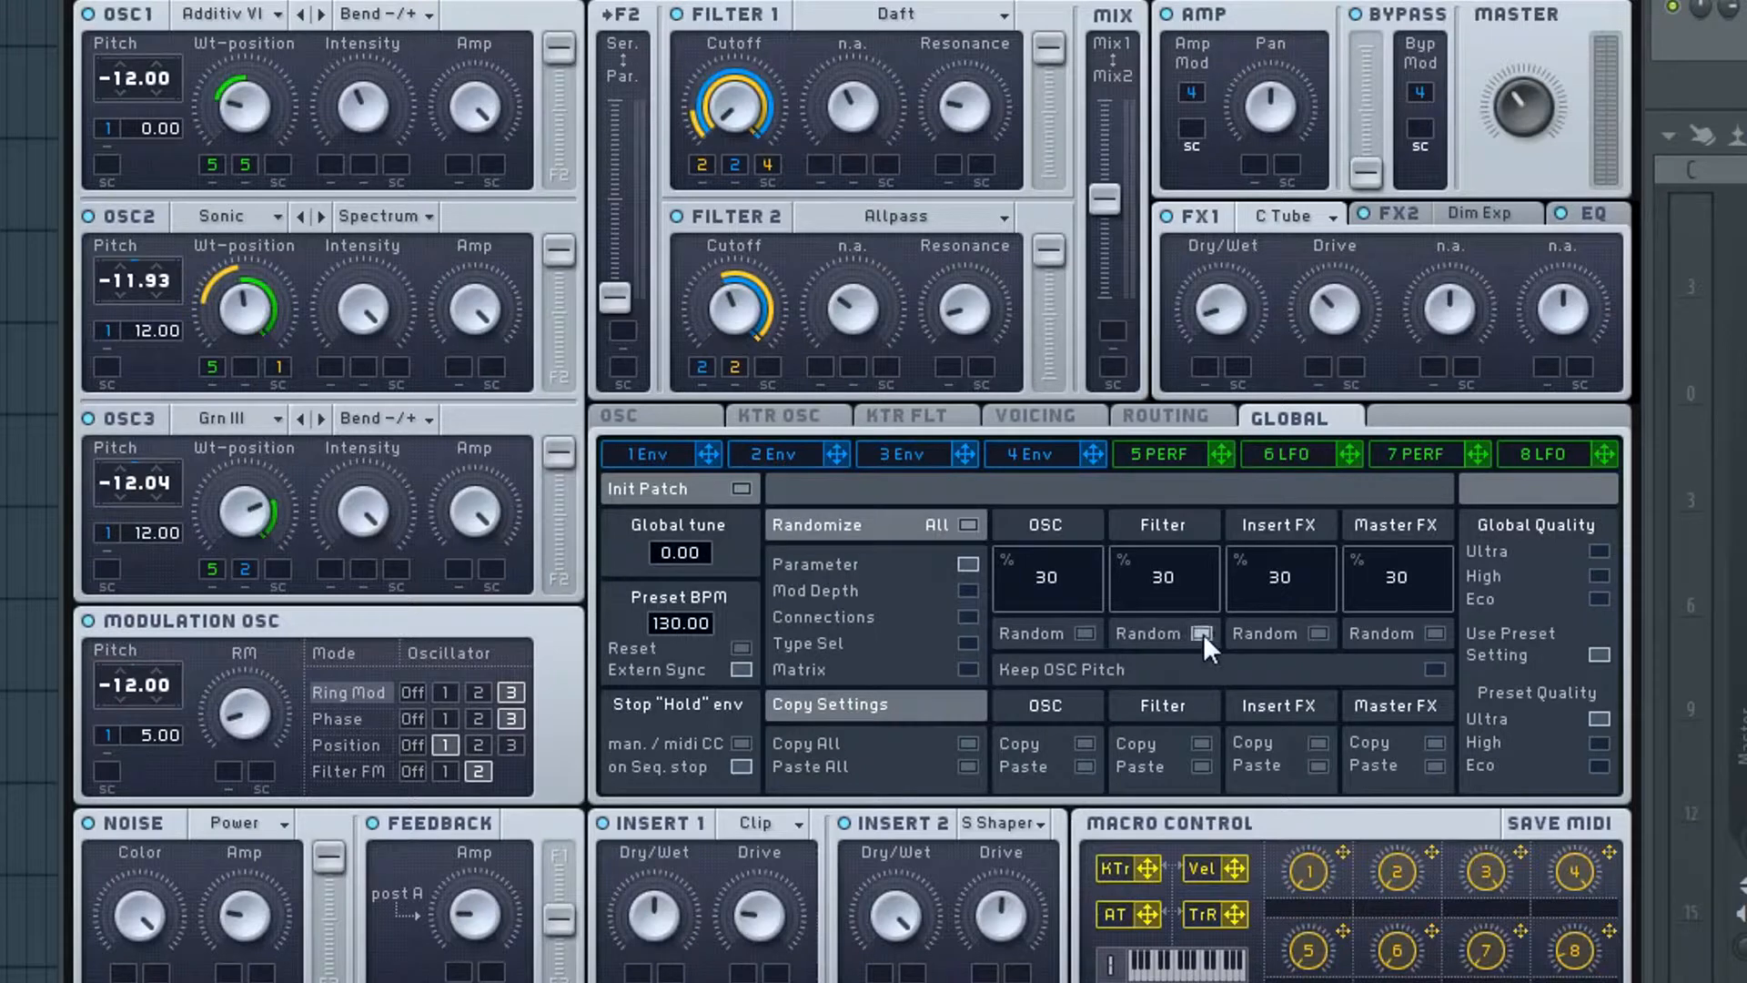
left_click(1203, 634)
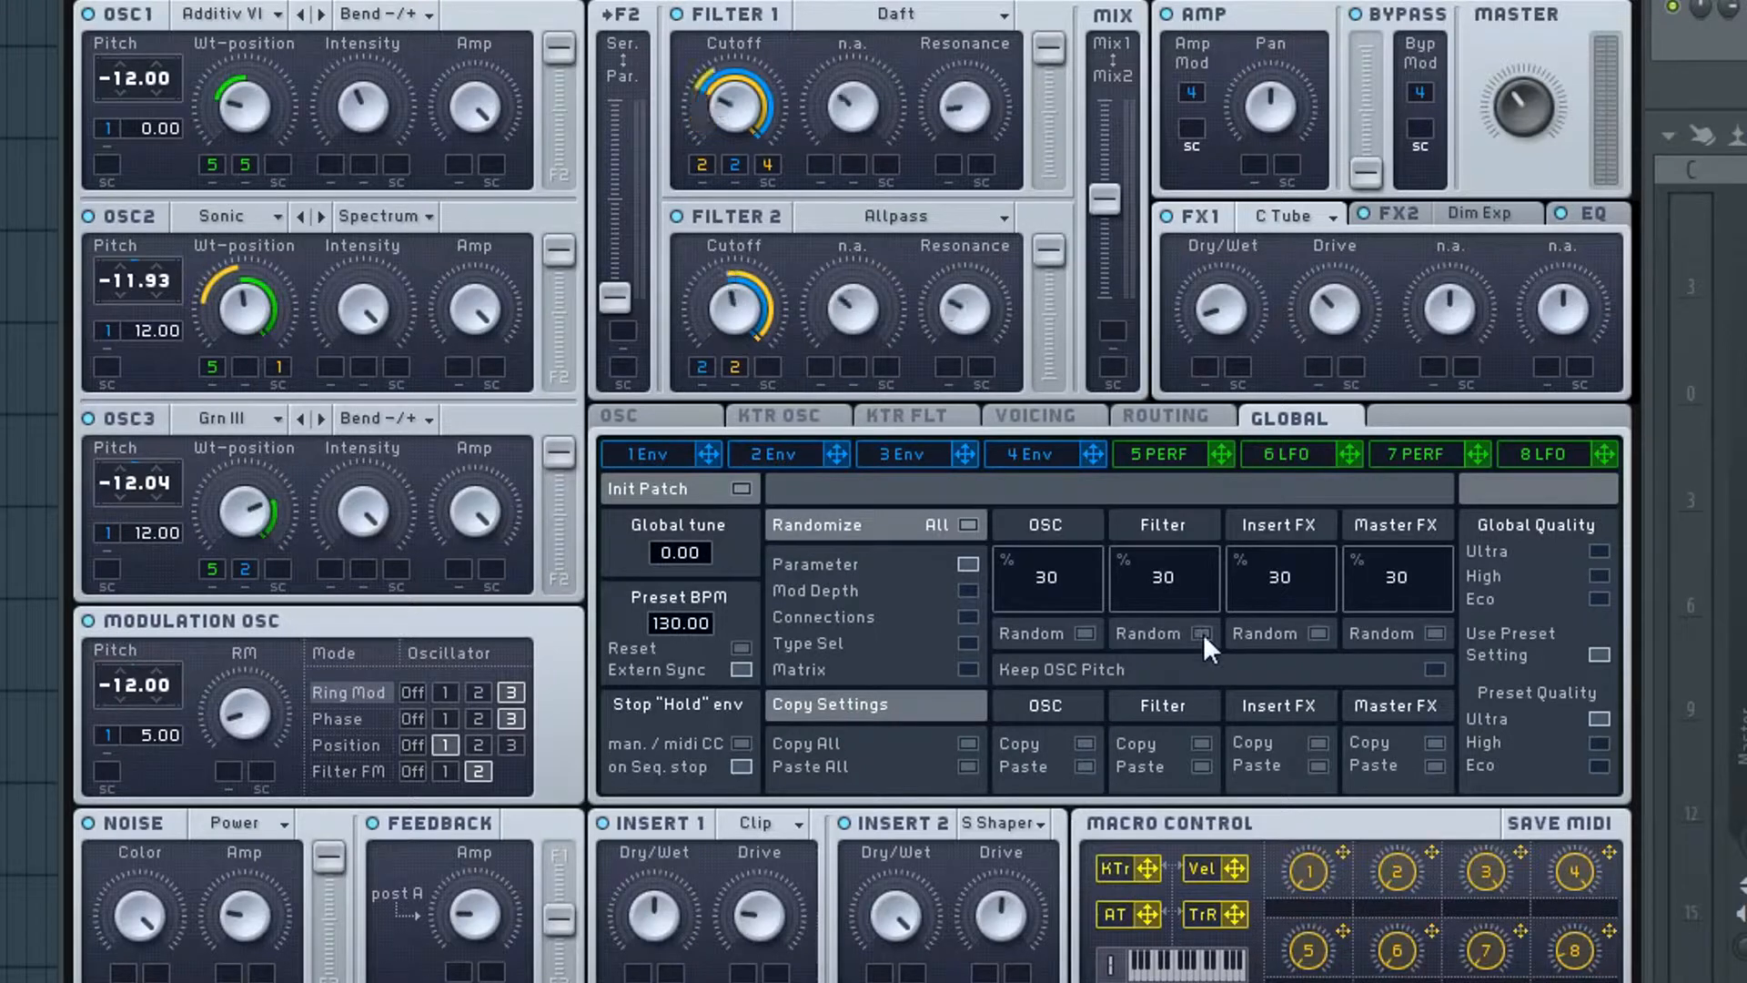
left_click(1203, 634)
left_click(1203, 633)
left_click(1203, 634)
left_click(1203, 633)
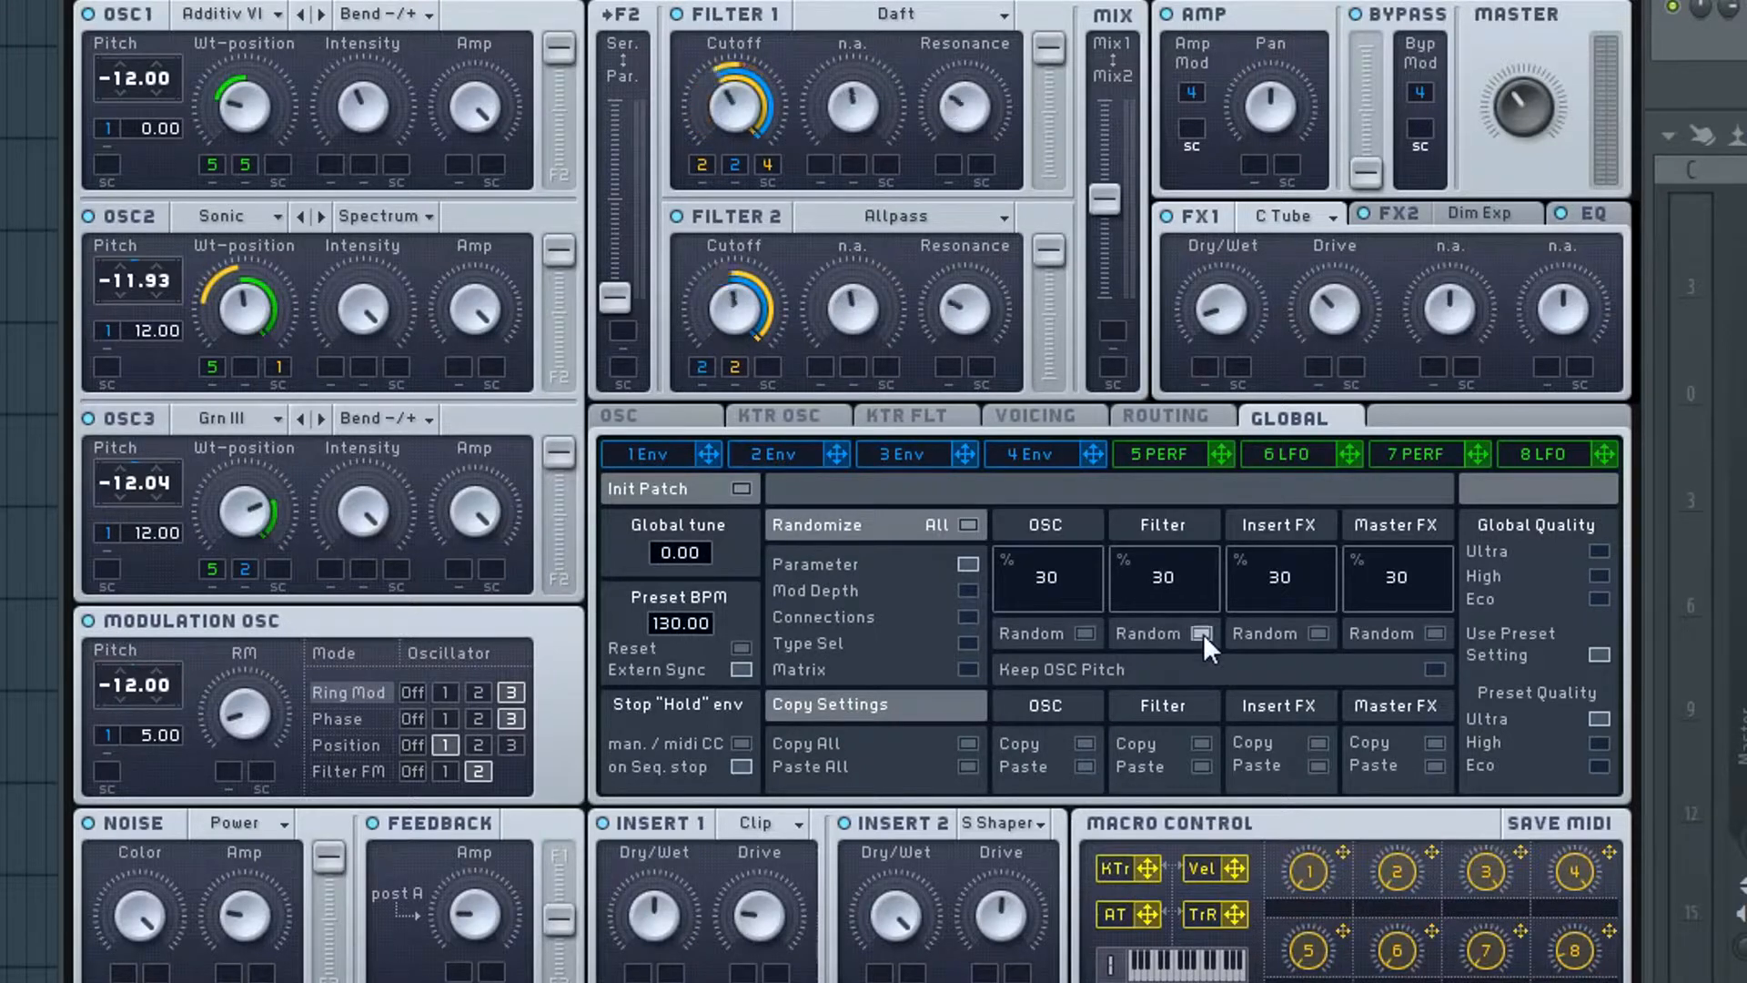
left_click(1203, 634)
left_click(1203, 633)
left_click(1203, 633)
left_click(1203, 634)
left_click(1203, 633)
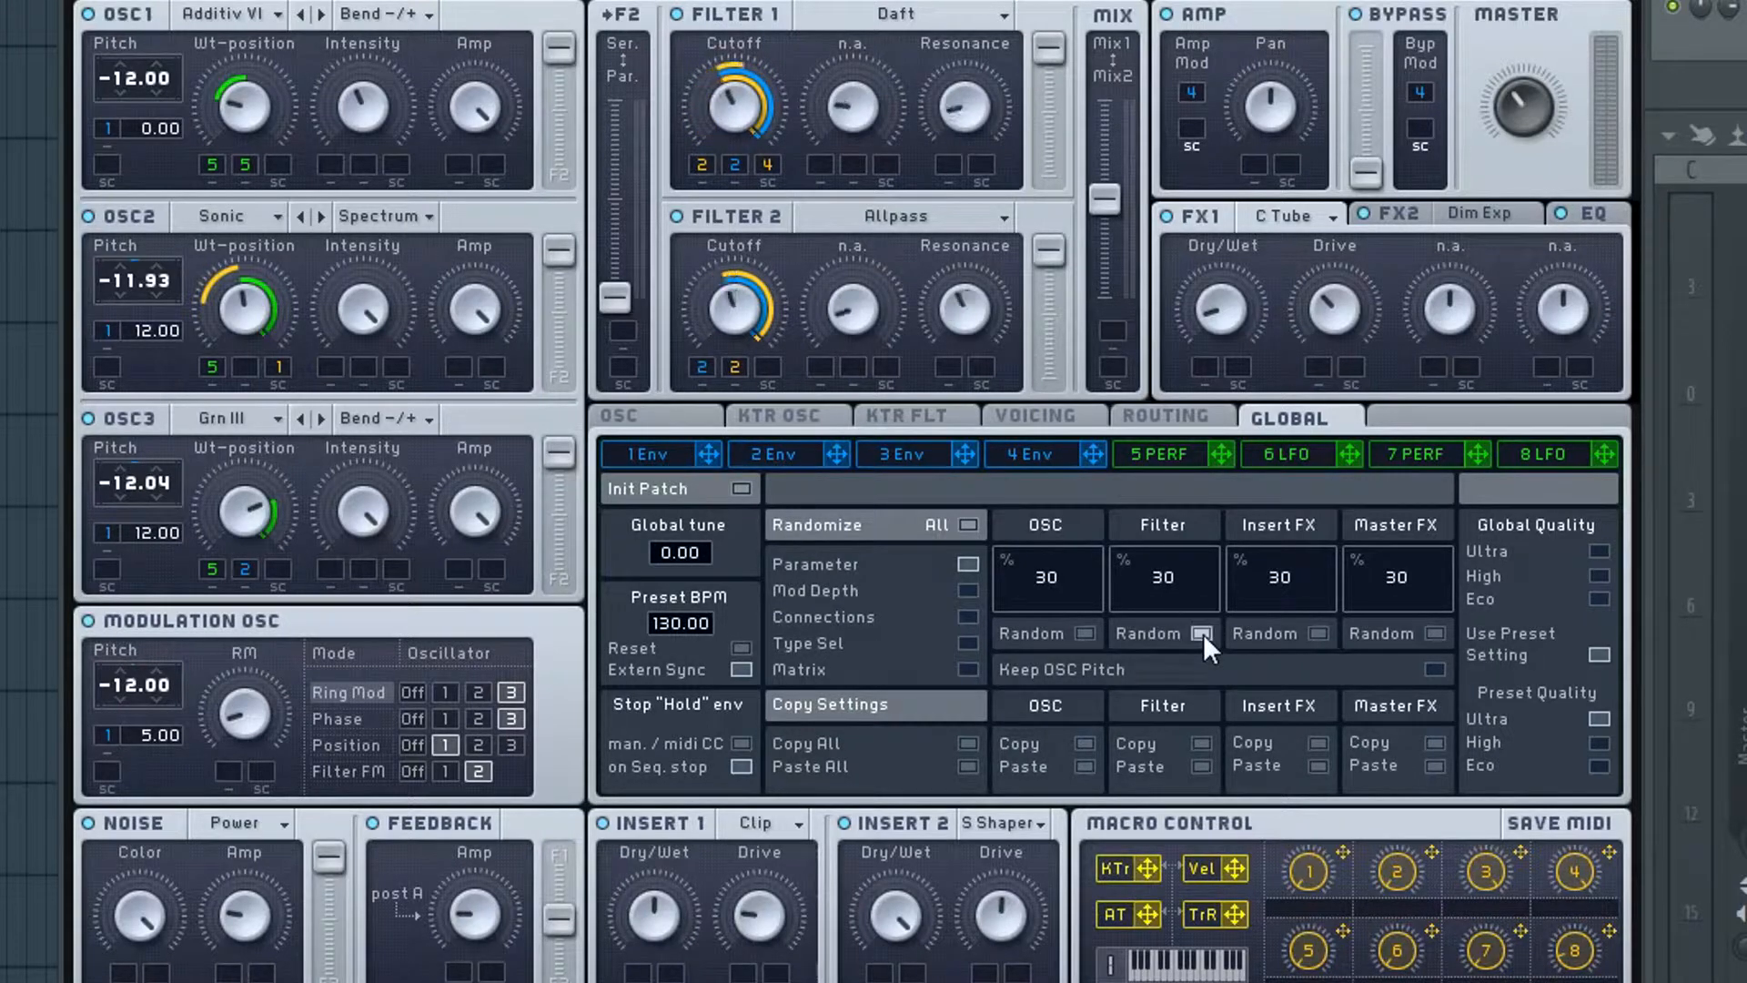
left_click(1203, 633)
left_click(1200, 633)
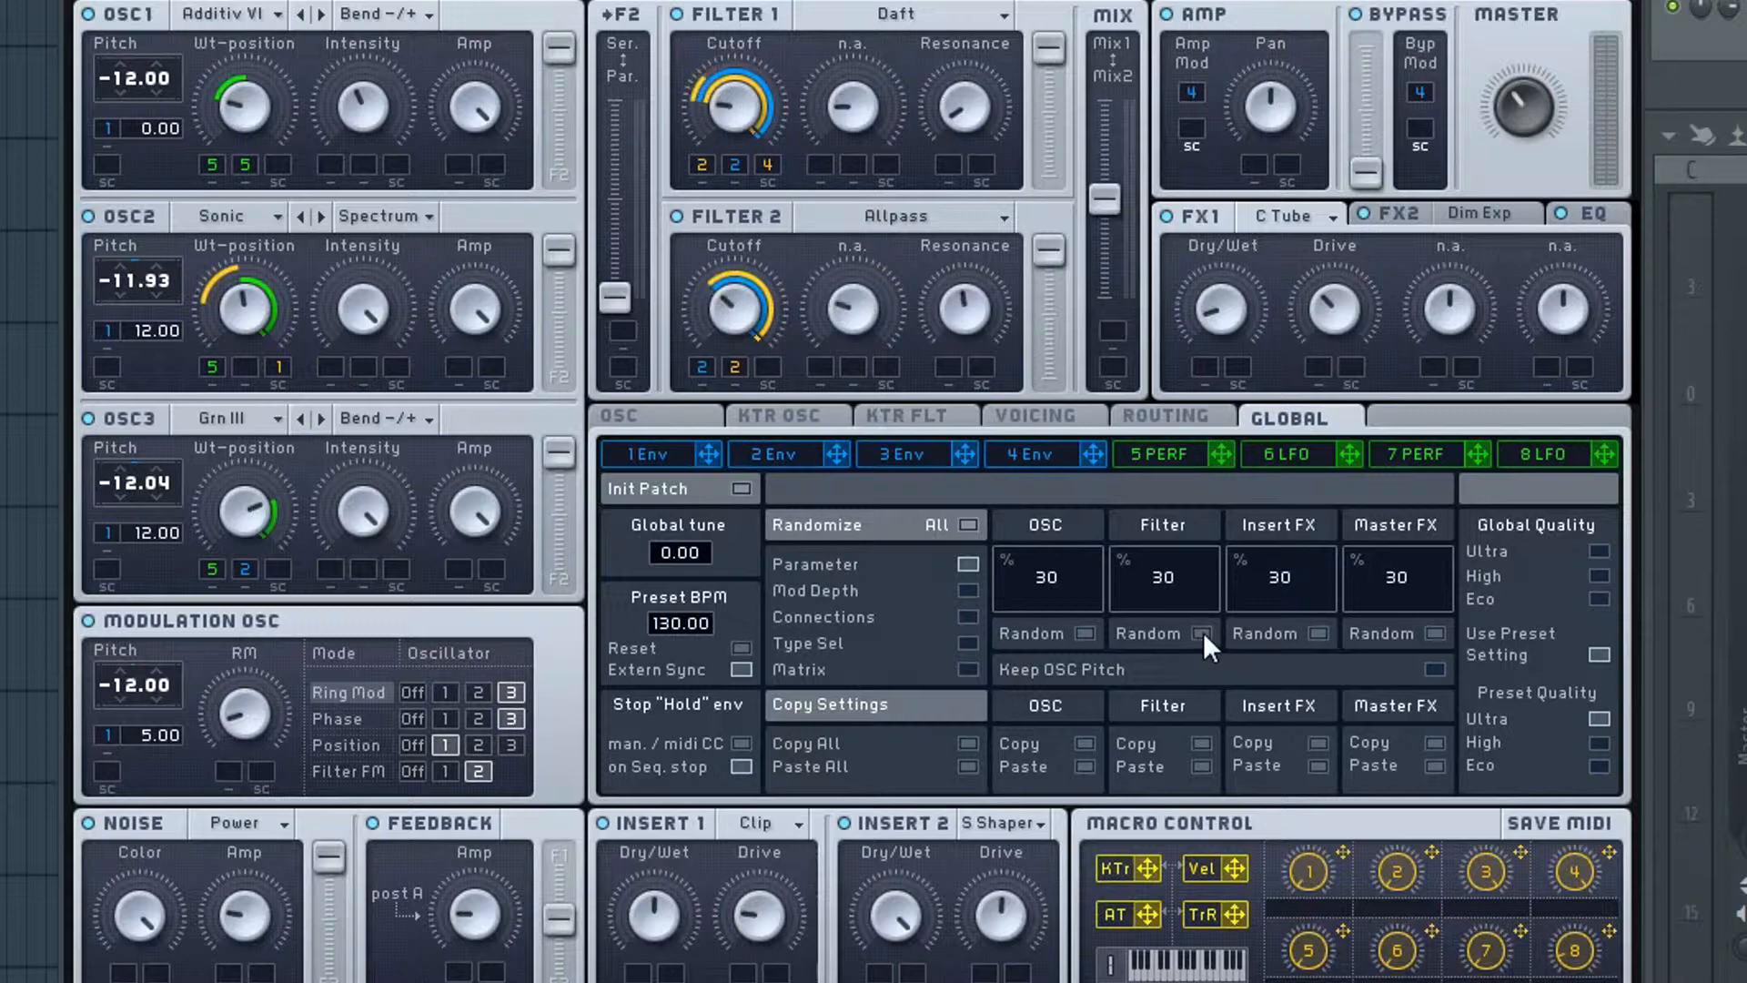